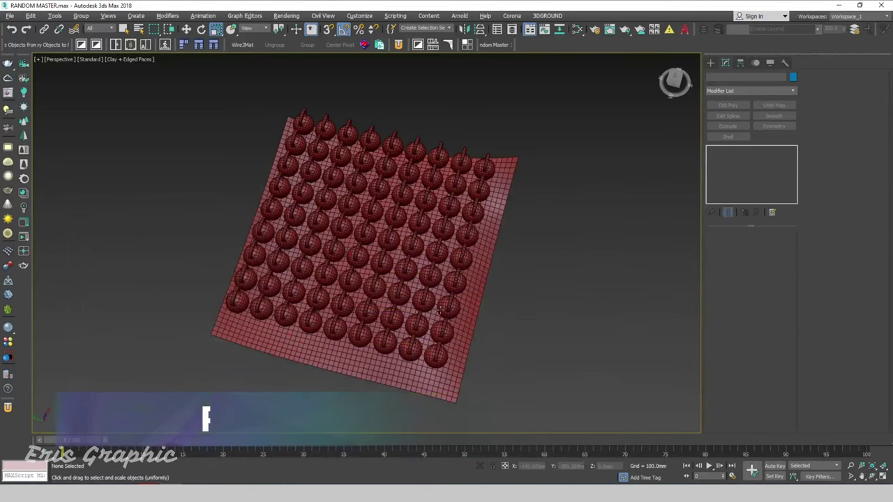
# Launch Random Master from its toolbar button, move its window aside and switch to Top view
pyautogui.moveTo(523, 217)
pyautogui.keyDown('alt'); pyautogui.mouseDown(button='middle')
pyautogui.moveTo(536, 257)
pyautogui.moveTo(522, 305)
pyautogui.mouseUp(button='middle'); pyautogui.keyUp('alt')
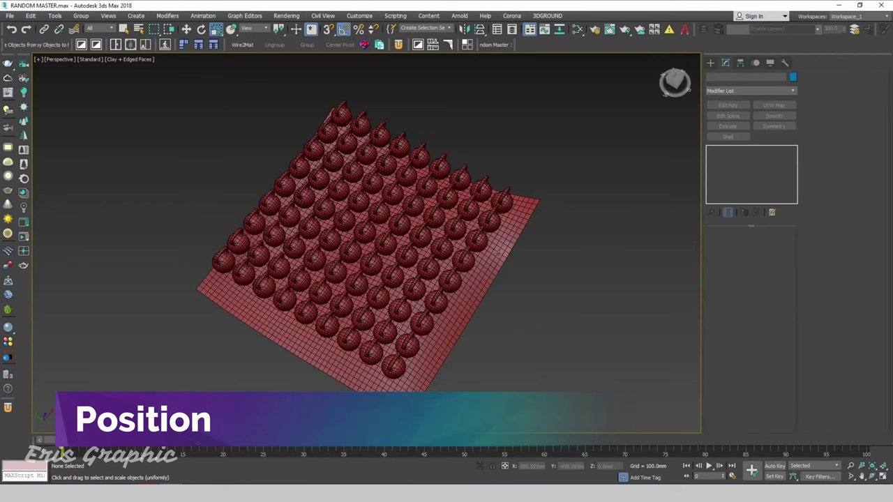
pyautogui.click(493, 45)
pyautogui.moveTo(476, 183); pyautogui.dragTo(184, 109)
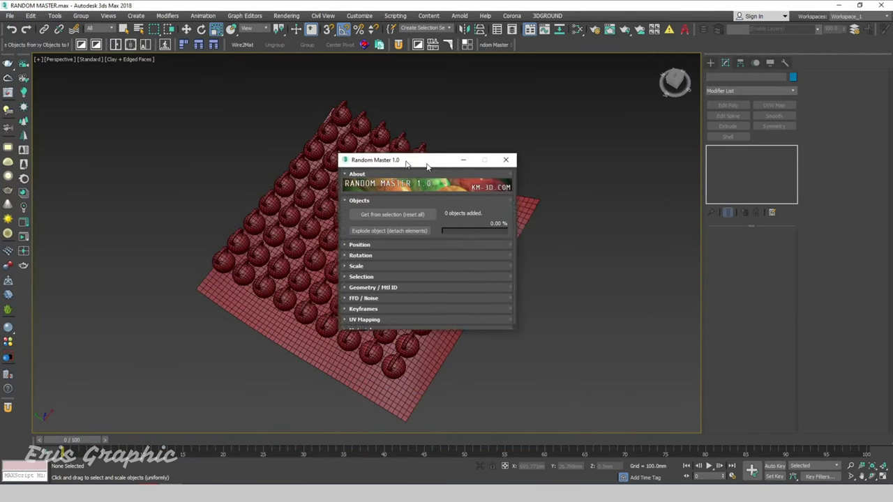
pyautogui.press('t')
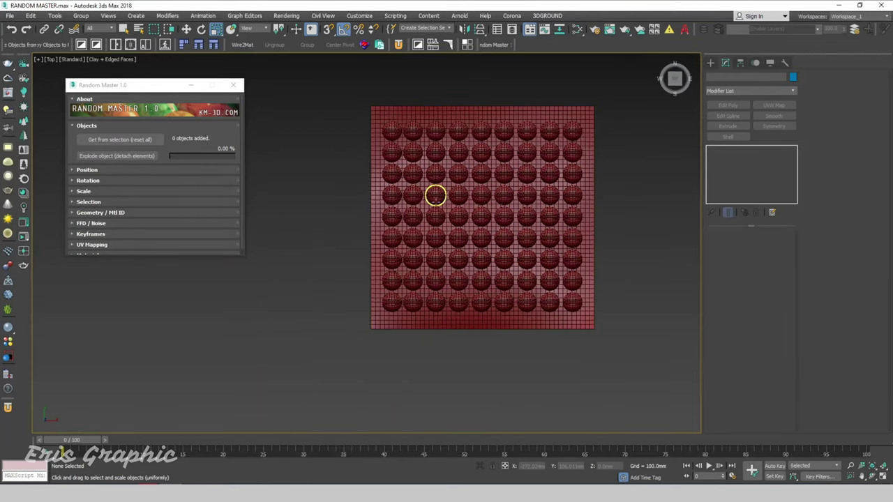
pyautogui.moveTo(297, 237); pyautogui.dragTo(295, 228, button='middle')
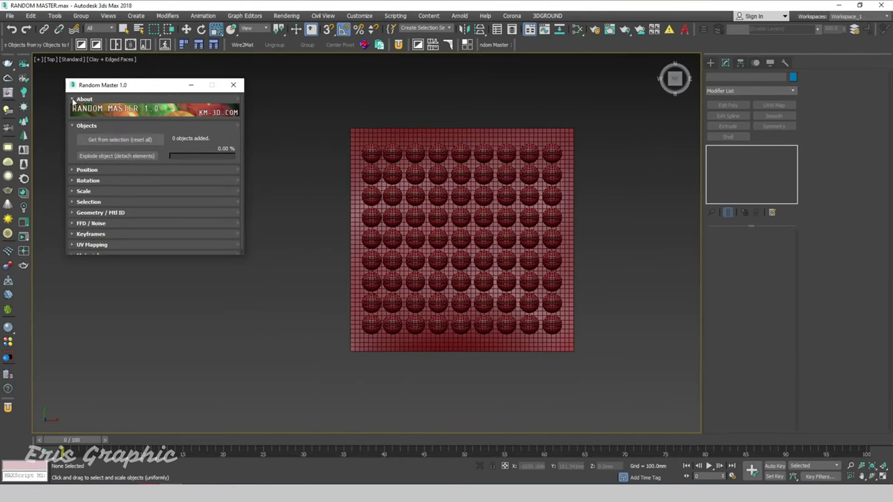
# Collapse About, box-select the 81 kettlebells and load them into the Position rollout
pyautogui.click(74, 100)
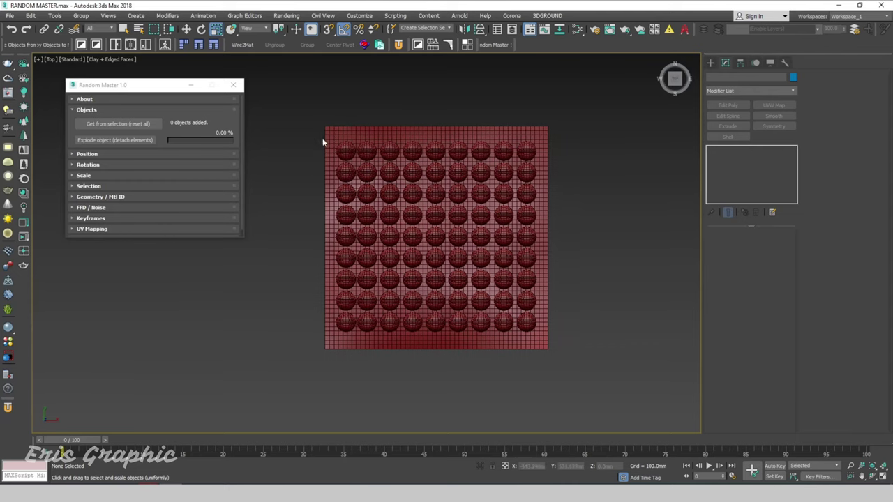
pyautogui.keyDown('alt'); pyautogui.moveTo(380, 130); pyautogui.dragTo(323, 96, button='middle'); pyautogui.keyUp('alt')
pyautogui.moveTo(279, 67); pyautogui.dragTo(570, 257)
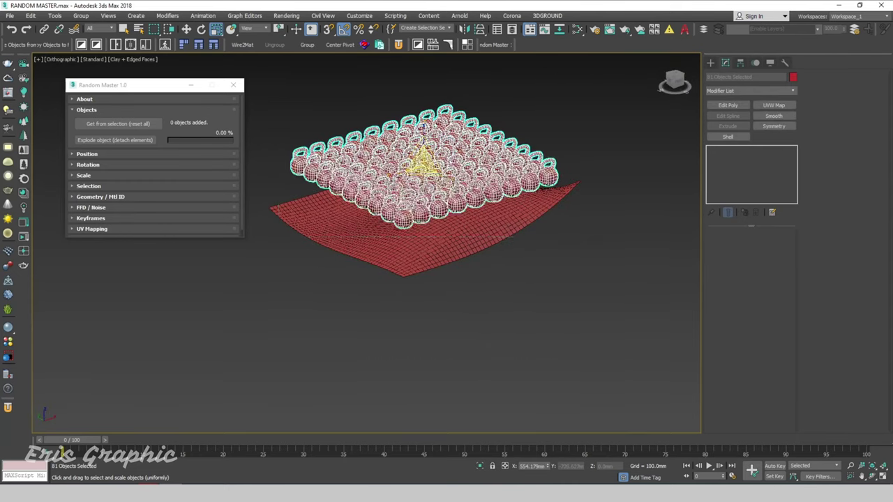
pyautogui.click(72, 154)
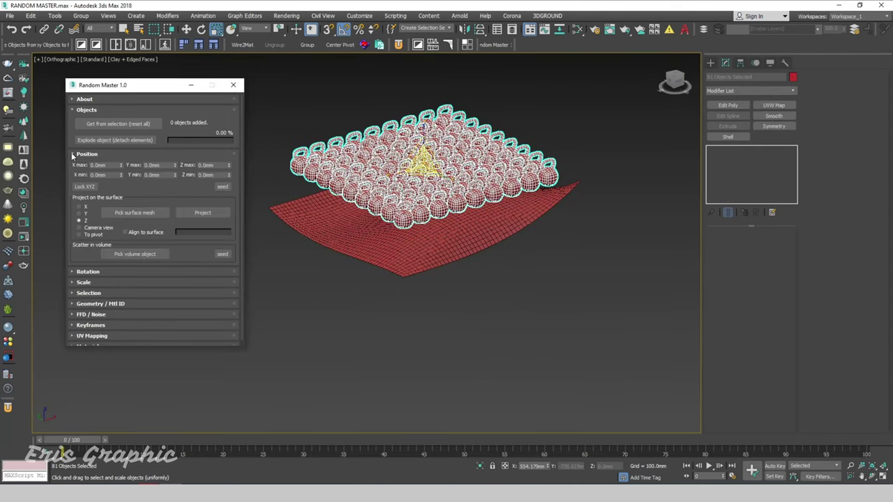
pyautogui.click(122, 124)
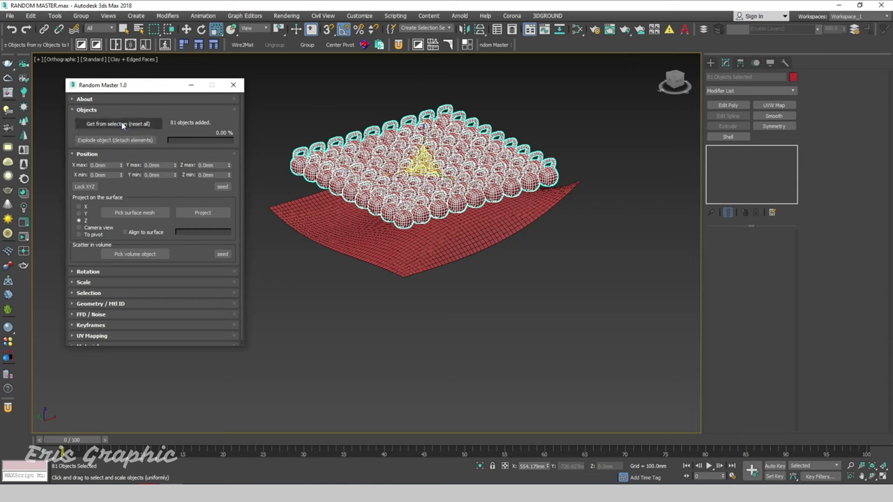
# Deselect the kettlebells and frame the plane and grid in Top view
pyautogui.click(317, 110)
pyautogui.moveTo(317, 110); pyautogui.dragTo(389, 144, button='middle')
pyautogui.moveTo(318, 107); pyautogui.dragTo(698, 291)
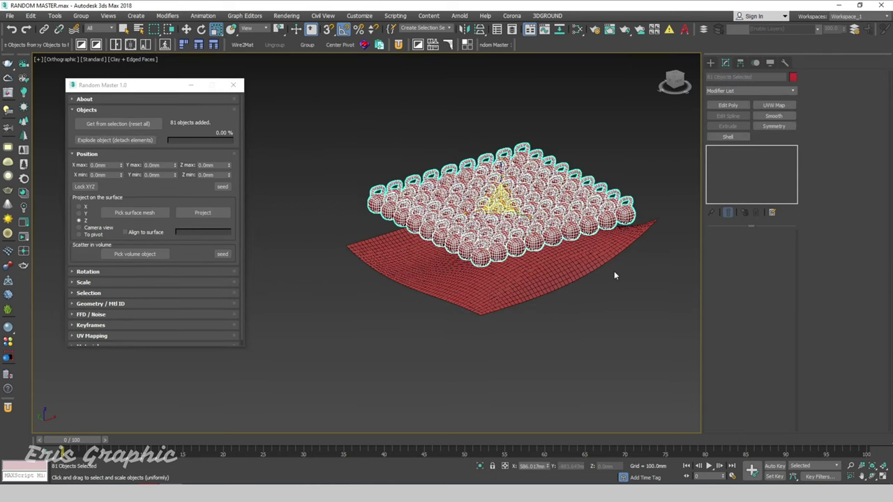
pyautogui.click(411, 143)
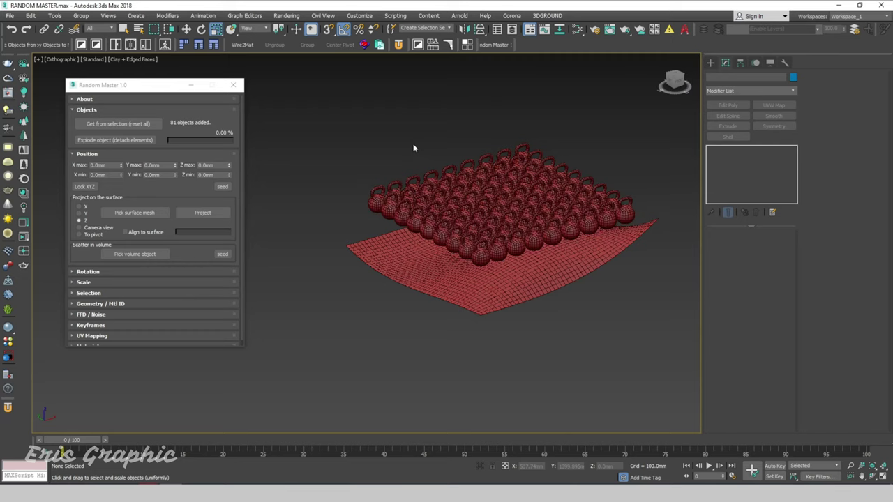
pyautogui.press('t')
pyautogui.press('z')
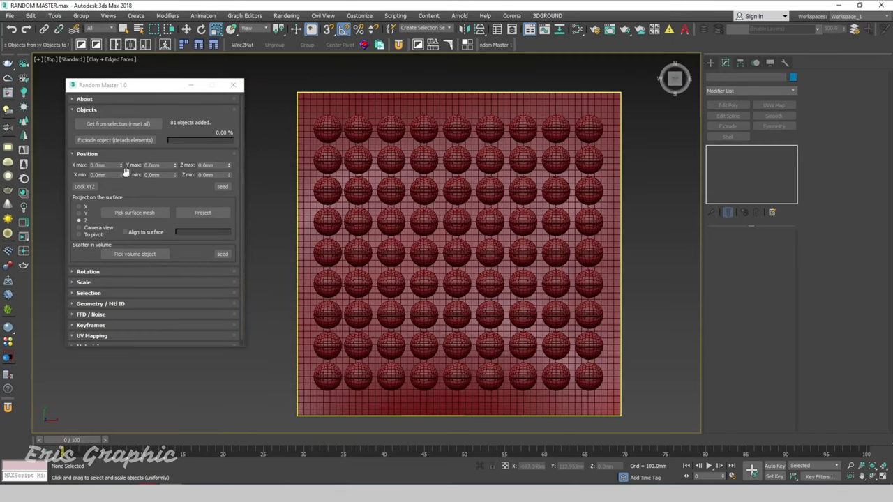
# Randomize X offset from -6.4 to 10.2 mm and raise Y max to 17.9 mm
pyautogui.moveTo(122, 165)
pyautogui.mouseDown()
pyautogui.moveTo(115, 66)
pyautogui.moveTo(120, 122)
pyautogui.mouseUp()
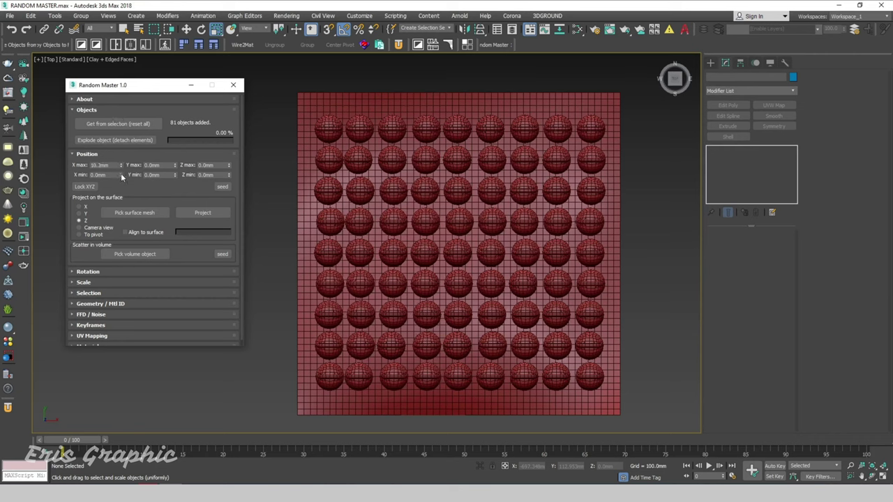
pyautogui.moveTo(122, 178)
pyautogui.mouseDown()
pyautogui.moveTo(116, 227)
pyautogui.moveTo(129, 212)
pyautogui.mouseUp()
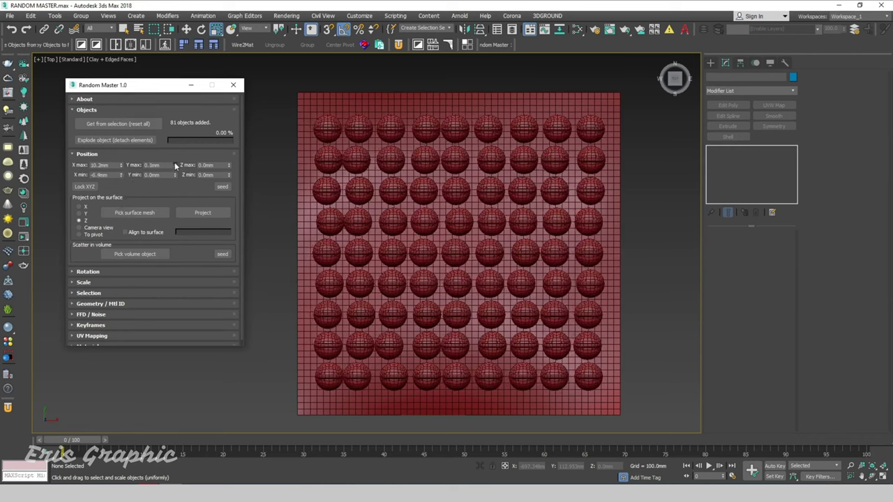
pyautogui.moveTo(175, 166)
pyautogui.mouseDown()
pyautogui.moveTo(173, 187)
pyautogui.moveTo(179, 149)
pyautogui.mouseUp()
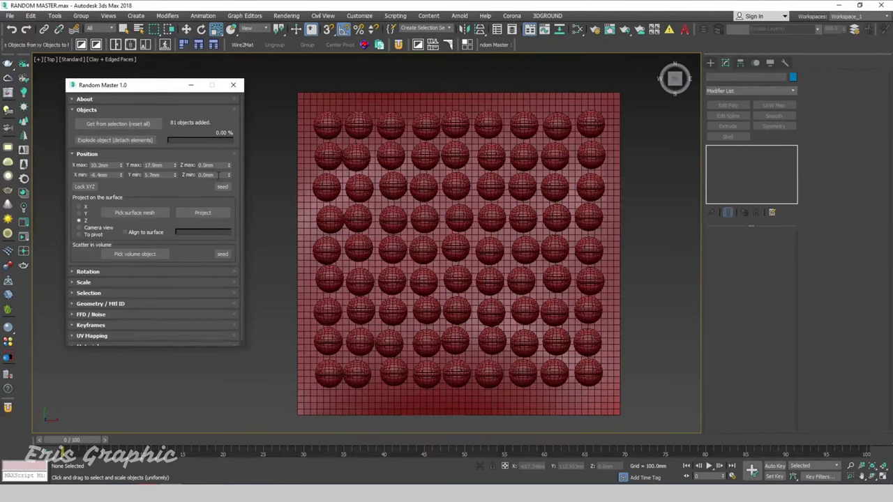
pyautogui.keyDown('alt'); pyautogui.moveTo(328, 260); pyautogui.dragTo(212, 162, button='middle'); pyautogui.keyUp('alt')
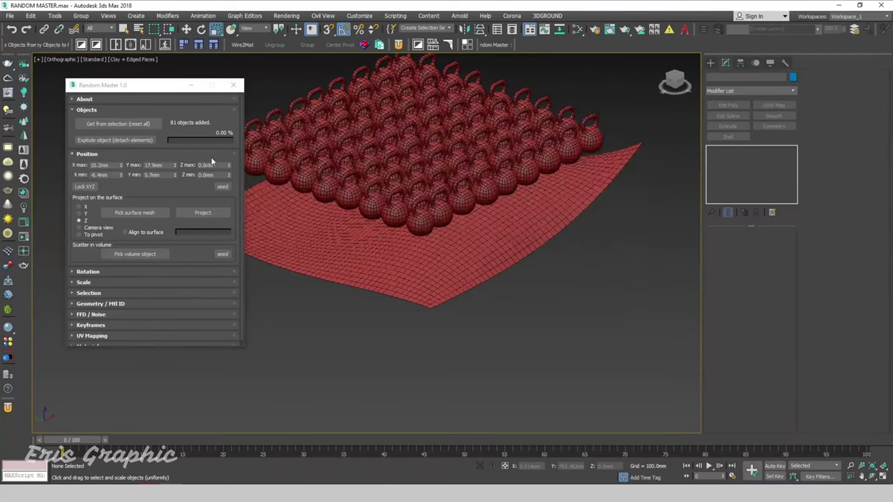
pyautogui.scroll(3, 369, 233)
pyautogui.scroll(-5, 384, 245)
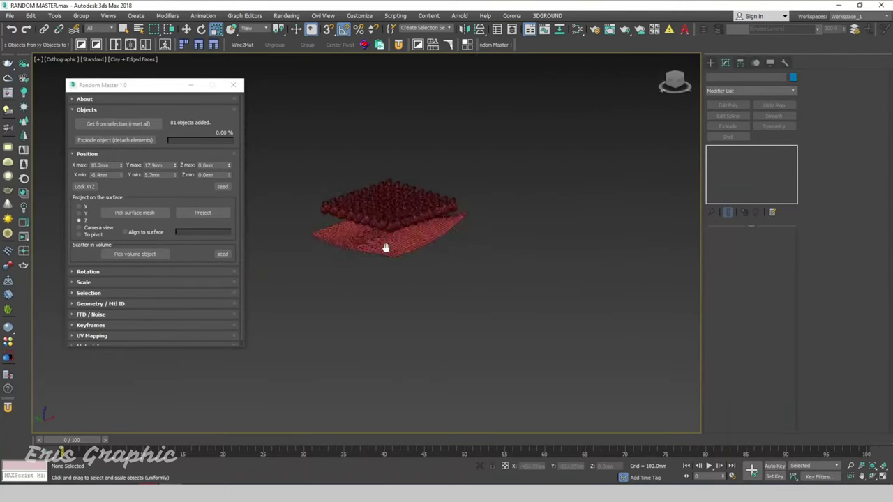
pyautogui.keyDown('alt'); pyautogui.moveTo(384, 245); pyautogui.dragTo(376, 210, button='middle'); pyautogui.keyUp('alt')
pyautogui.scroll(4, 376, 209)
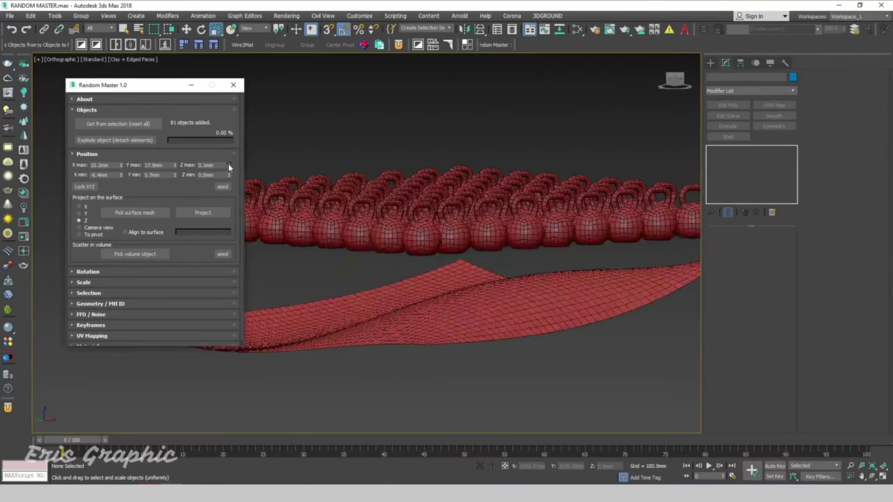
# Scatter the kettlebells randomly up and down in Z and view them from the front
pyautogui.moveTo(228, 164); pyautogui.dragTo(255, 256)
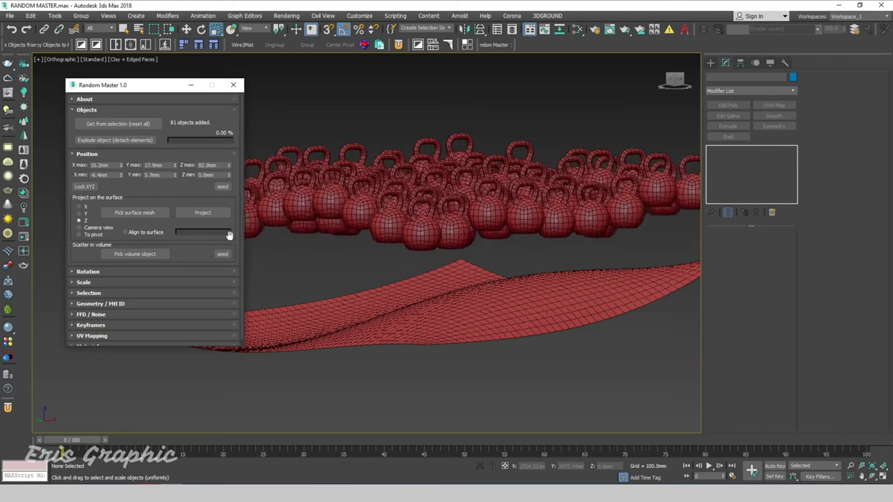
pyautogui.moveTo(226, 175); pyautogui.dragTo(269, 342)
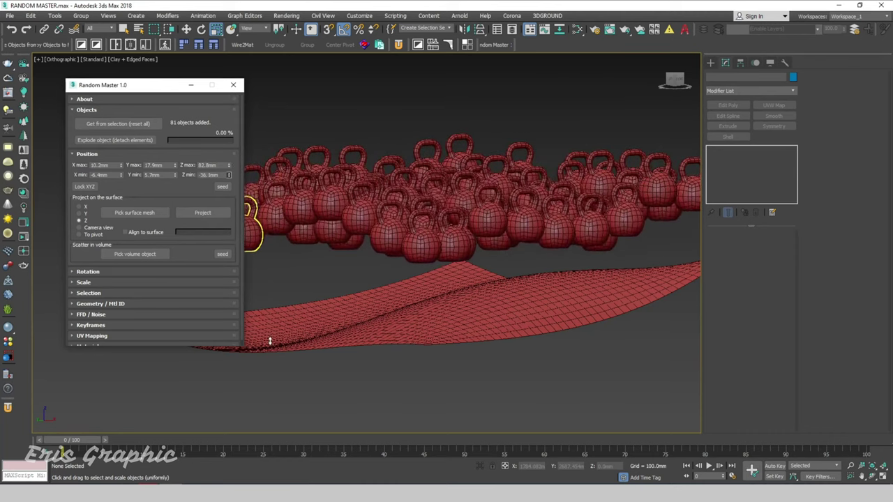
pyautogui.keyDown('alt'); pyautogui.moveTo(416, 245); pyautogui.dragTo(355, 247, button='middle'); pyautogui.keyUp('alt')
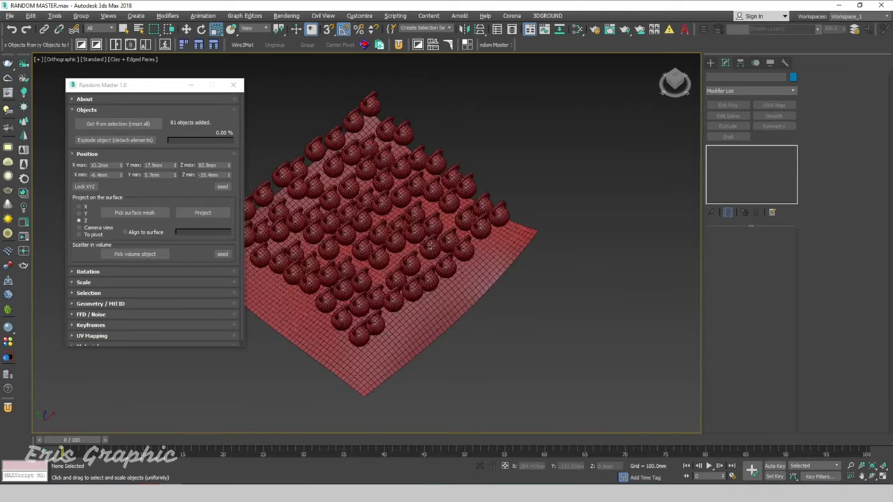
pyautogui.moveTo(674, 83); pyautogui.dragTo(675, 87)
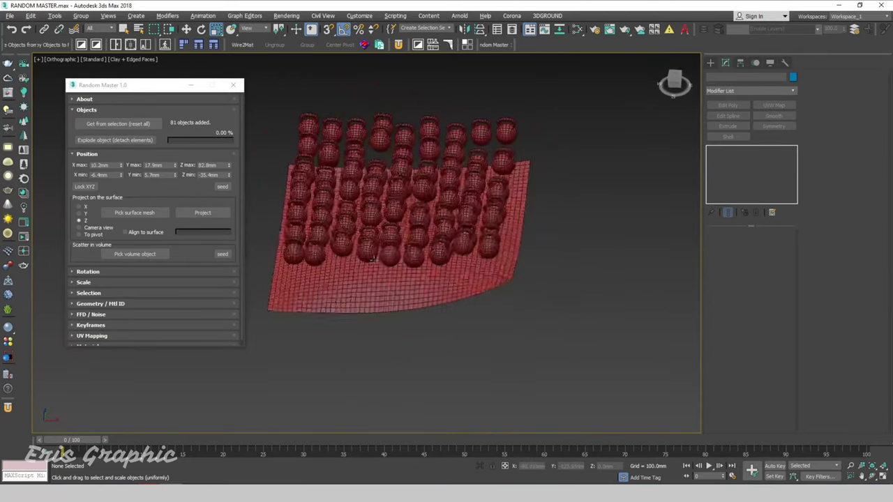
# Reroll the position seed four times, then set Z max back to 0
pyautogui.click(226, 188)
pyautogui.click(226, 188)
pyautogui.click(226, 189)
pyautogui.click(226, 189)
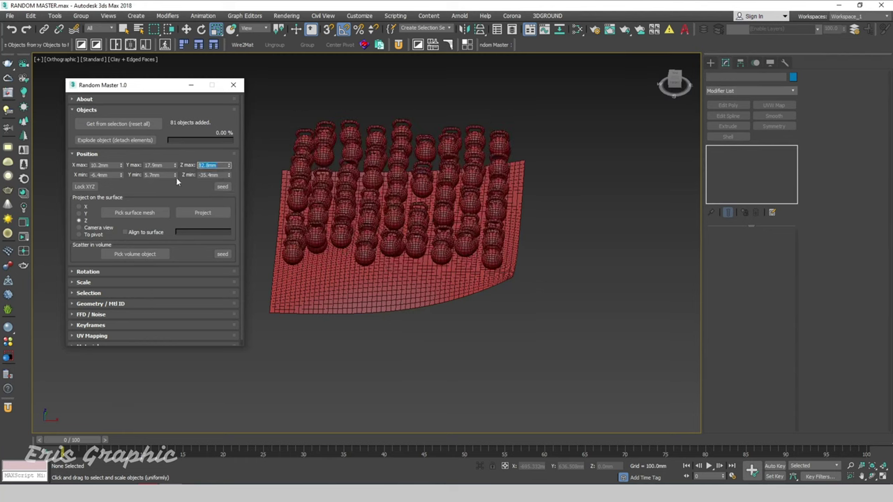
pyautogui.click(210, 175)
pyautogui.write('0')
pyautogui.press('Return')
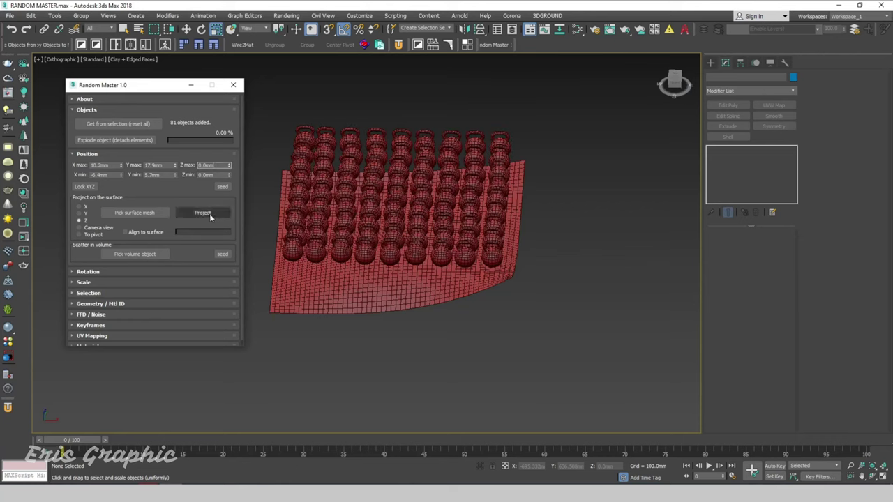
pyautogui.keyDown('alt'); pyautogui.moveTo(289, 109); pyautogui.dragTo(300, 182, button='middle'); pyautogui.keyUp('alt')
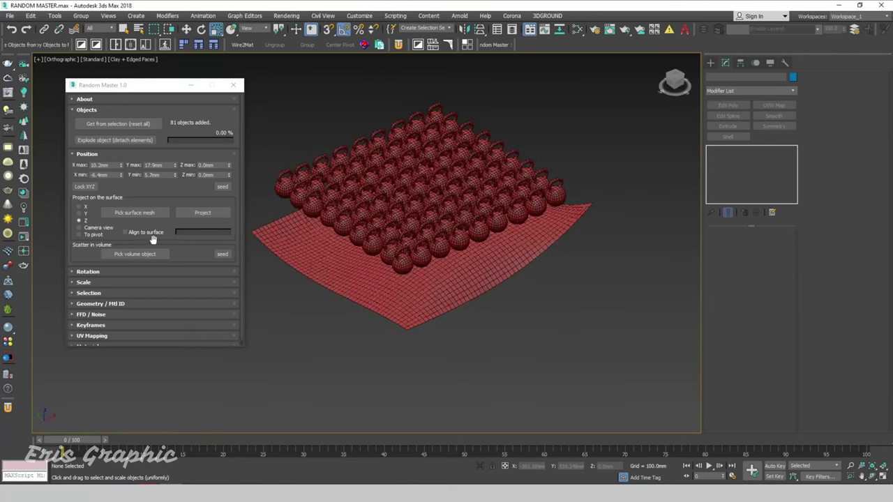
pyautogui.click(134, 213)
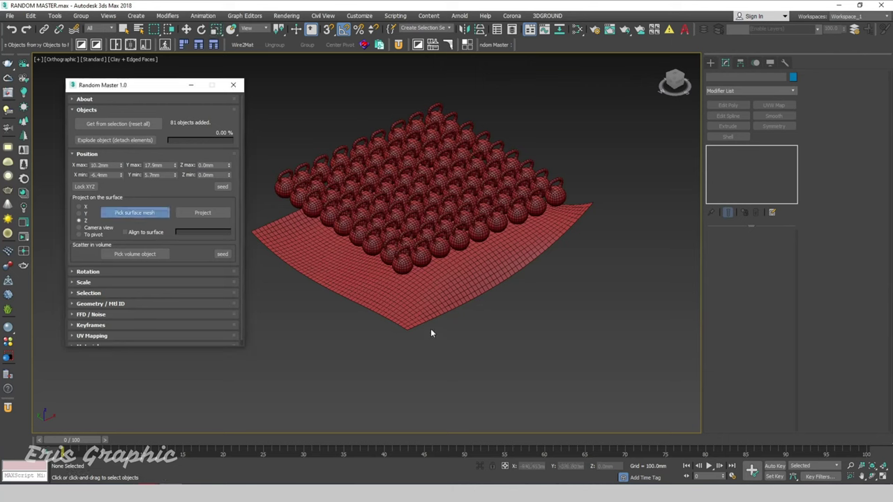
pyautogui.click(375, 286)
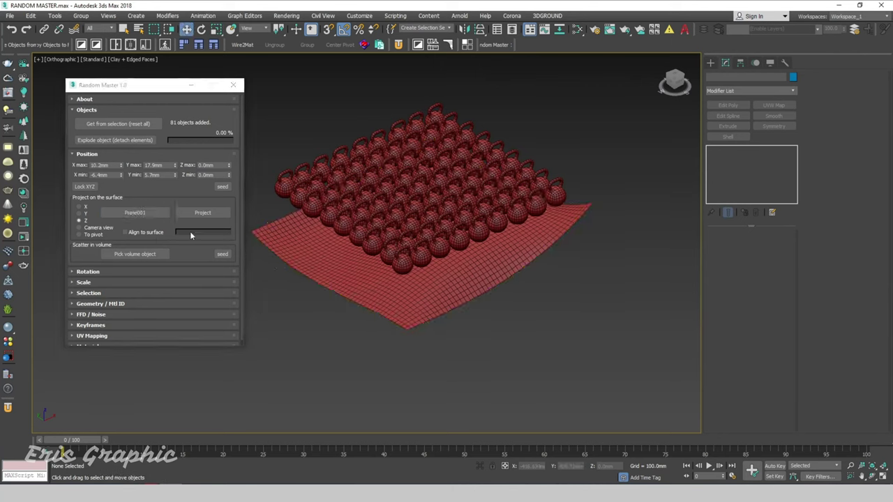
pyautogui.keyDown('alt'); pyautogui.moveTo(354, 325); pyautogui.dragTo(347, 234, button='middle'); pyautogui.keyUp('alt')
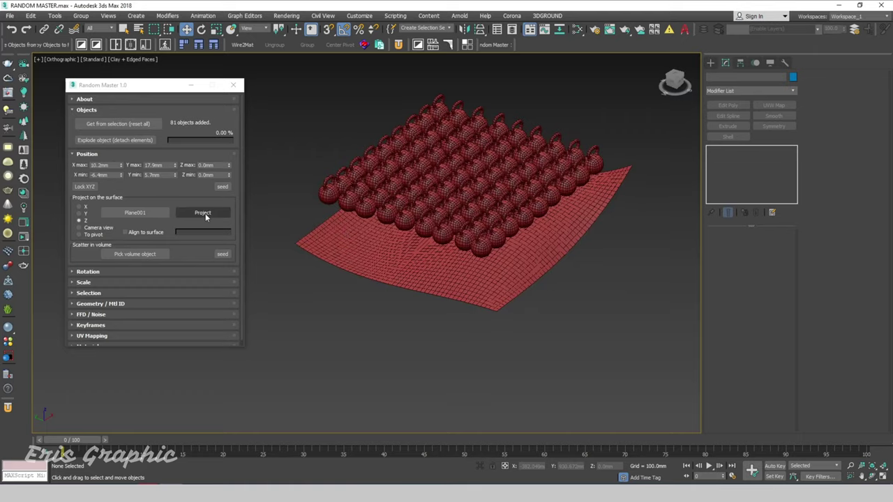
pyautogui.click(203, 212)
pyautogui.keyDown('alt'); pyautogui.moveTo(506, 307); pyautogui.dragTo(537, 298, button='middle'); pyautogui.keyUp('alt')
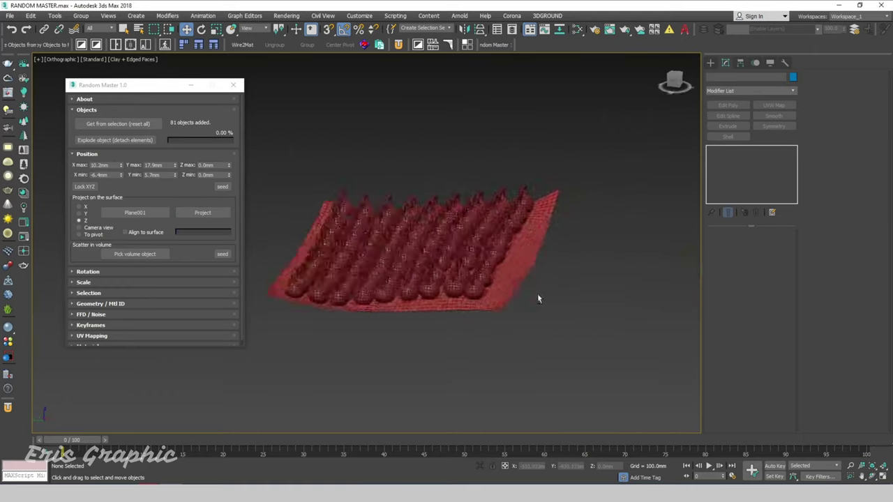
pyautogui.scroll(5, 537, 299)
pyautogui.scroll(-3, 530, 298)
pyautogui.scroll(5, 521, 299)
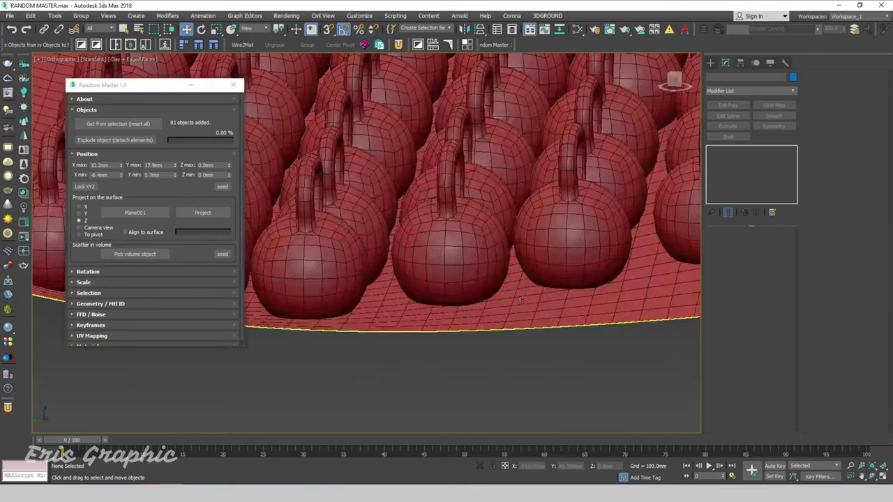
pyautogui.scroll(-5, 521, 299)
pyautogui.moveTo(520, 299)
pyautogui.keyDown('alt'); pyautogui.mouseDown(button='middle')
pyautogui.moveTo(556, 313)
pyautogui.moveTo(548, 303)
pyautogui.moveTo(414, 299)
pyautogui.mouseUp(button='middle'); pyautogui.keyUp('alt')
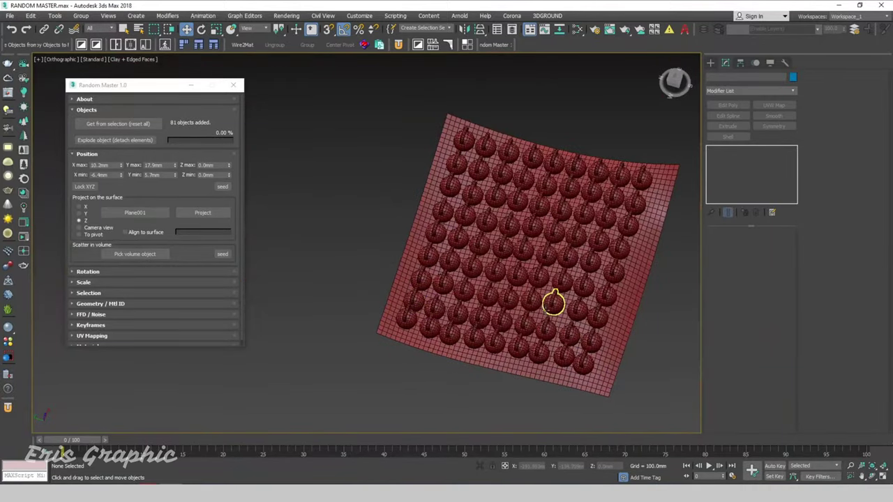
pyautogui.press('f')
pyautogui.scroll(-3, 536, 307)
pyautogui.scroll(5, 536, 310)
pyautogui.scroll(2, 447, 278)
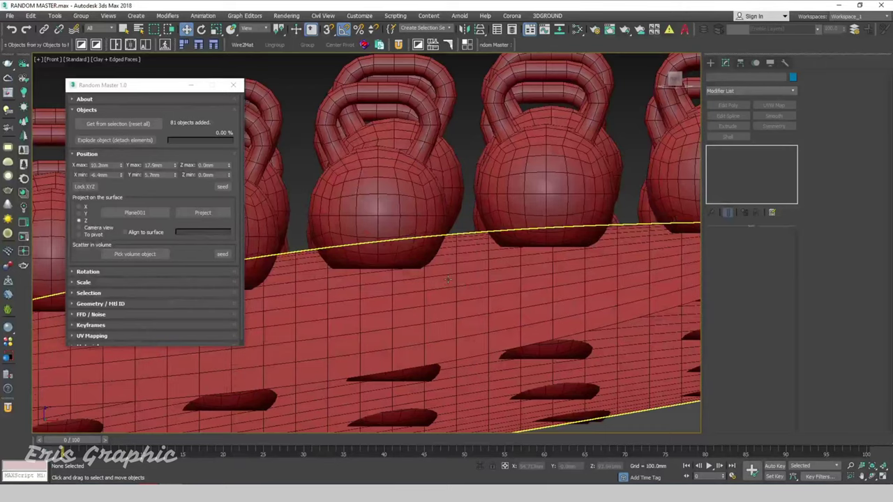
pyautogui.scroll(-5, 447, 279)
pyautogui.moveTo(447, 279)
pyautogui.keyDown('alt'); pyautogui.mouseDown(button='middle')
pyautogui.moveTo(502, 309)
pyautogui.moveTo(344, 213)
pyautogui.moveTo(212, 221)
pyautogui.mouseUp(button='middle'); pyautogui.keyUp('alt')
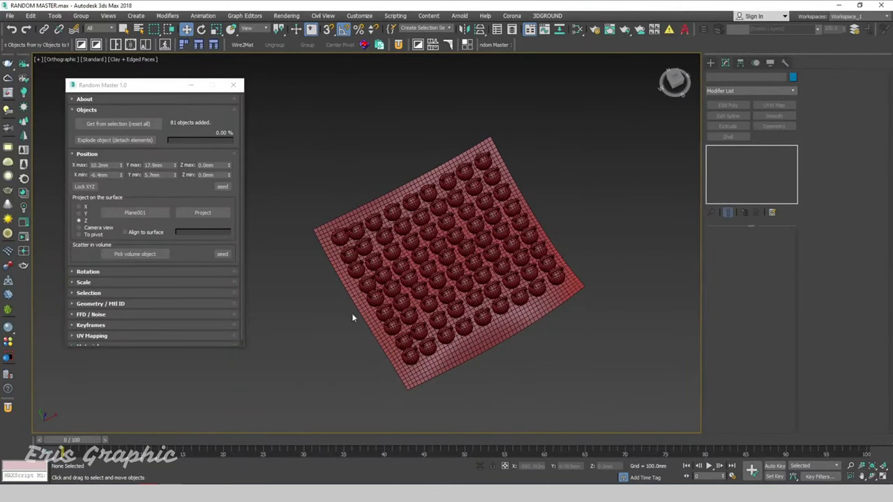
pyautogui.moveTo(352, 317)
pyautogui.keyDown('alt'); pyautogui.mouseDown(button='middle')
pyautogui.moveTo(332, 268)
pyautogui.moveTo(432, 201)
pyautogui.mouseUp(button='middle'); pyautogui.keyUp('alt')
pyautogui.scroll(3, 332, 269)
pyautogui.scroll(-2, 365, 259)
pyautogui.scroll(-3, 364, 259)
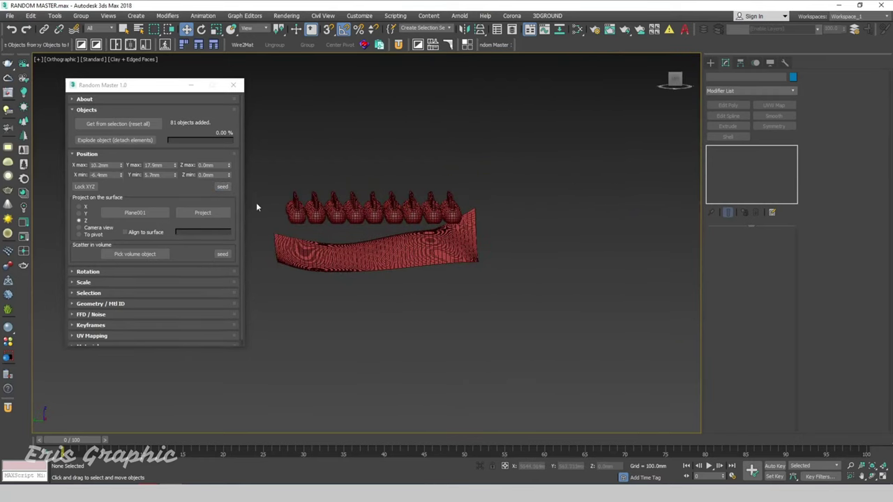
# Reseed positions, widen Y max, raise Z max to 24.2 mm and project onto the plane
pyautogui.click(226, 187)
pyautogui.click(226, 187)
pyautogui.click(226, 187)
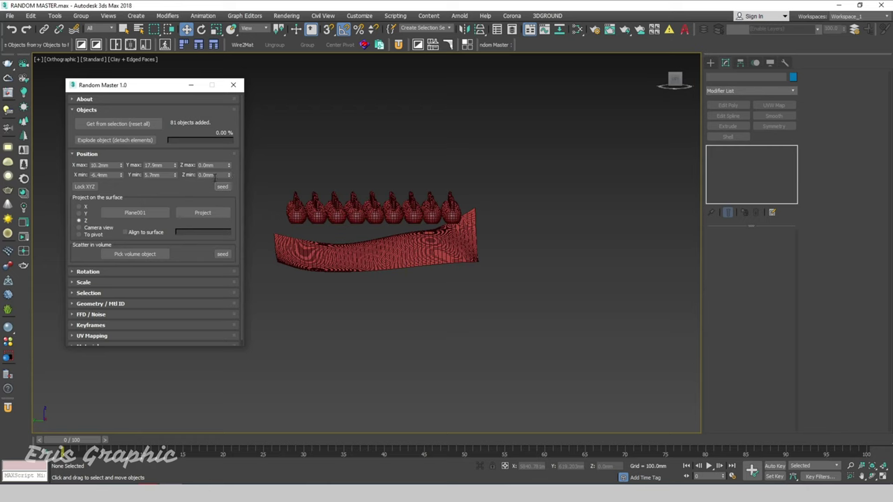
pyautogui.moveTo(175, 166); pyautogui.dragTo(174, 109)
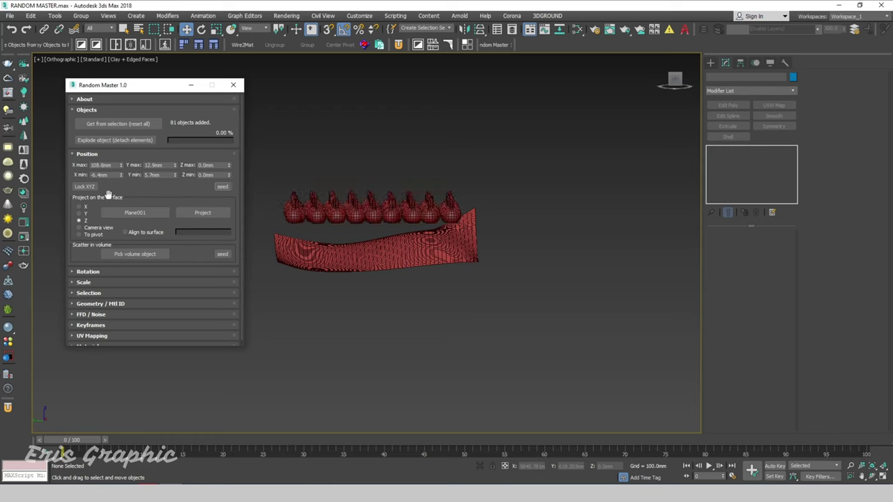
pyautogui.moveTo(228, 165); pyautogui.dragTo(234, 40)
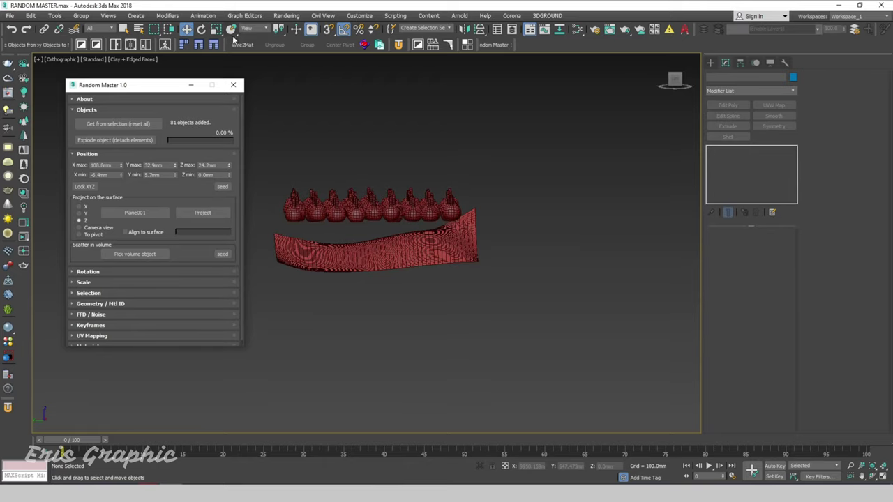
pyautogui.click(202, 213)
# Orbit around the kettlebells on the wavy plane, ending in Perspective view
pyautogui.moveTo(376, 279)
pyautogui.keyDown('alt'); pyautogui.mouseDown(button='middle')
pyautogui.moveTo(418, 328)
pyautogui.moveTo(489, 310)
pyautogui.mouseUp(button='middle'); pyautogui.keyUp('alt')
pyautogui.scroll(3, 489, 311)
pyautogui.scroll(2, 348, 279)
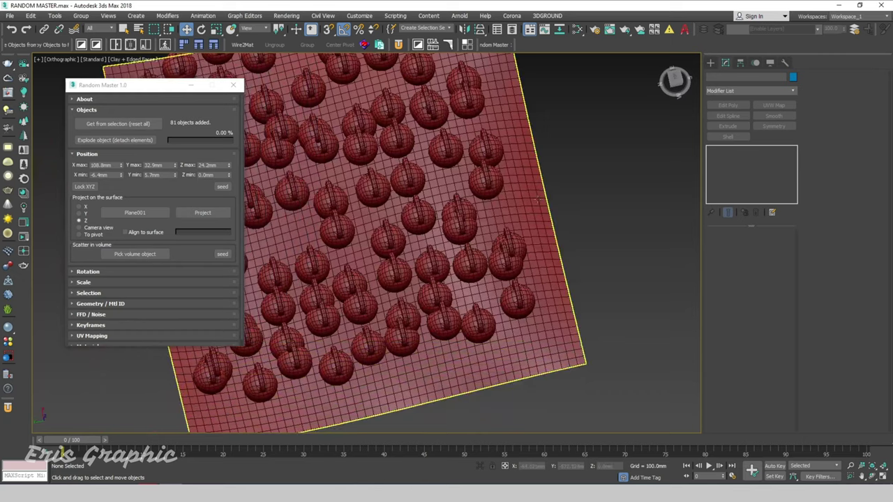
pyautogui.moveTo(293, 230)
pyautogui.keyDown('alt'); pyautogui.mouseDown(button='middle')
pyautogui.moveTo(634, 224)
pyautogui.moveTo(447, 279)
pyautogui.mouseUp(button='middle'); pyautogui.keyUp('alt')
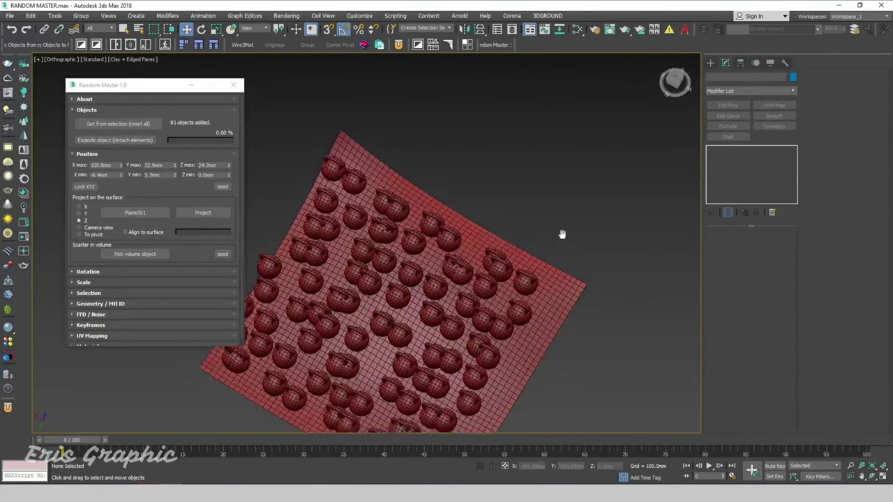
pyautogui.scroll(-3, 515, 279)
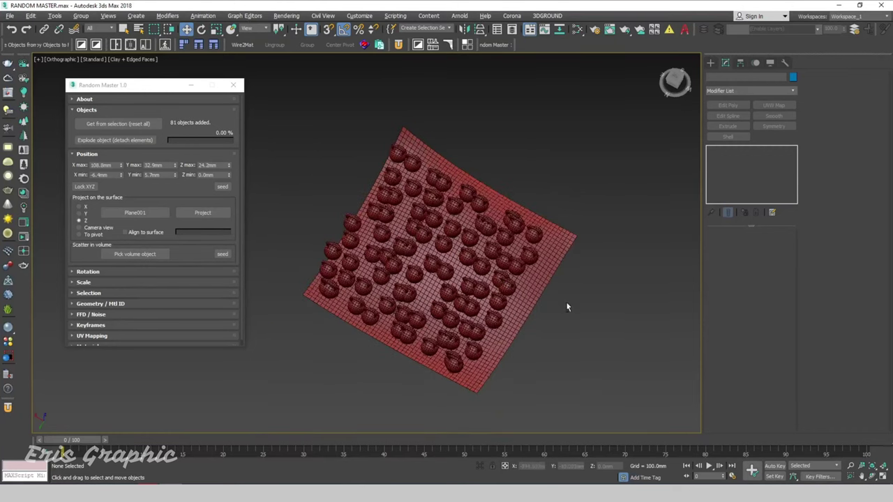
pyautogui.keyDown('alt'); pyautogui.moveTo(568, 305); pyautogui.dragTo(542, 285, button='middle'); pyautogui.keyUp('alt')
pyautogui.press('p')
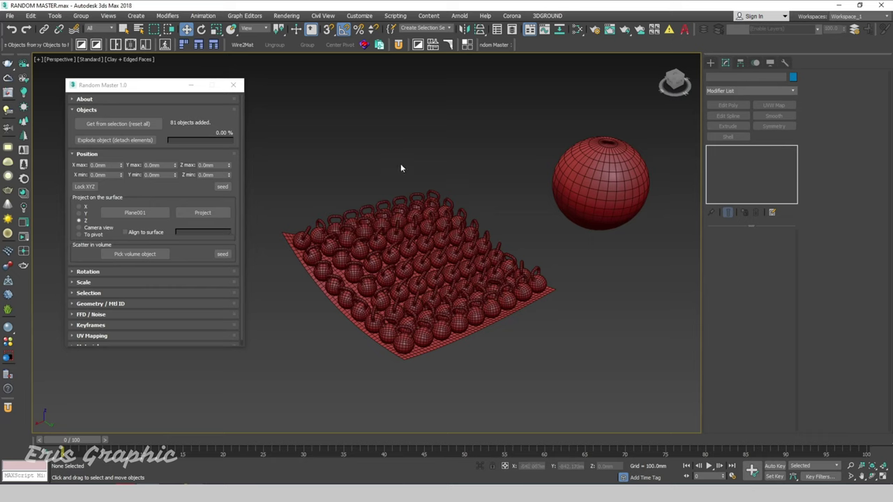
# Pick Sphere001 as the projection surface and project the kettlebells toward its pivot
pyautogui.click(141, 216)
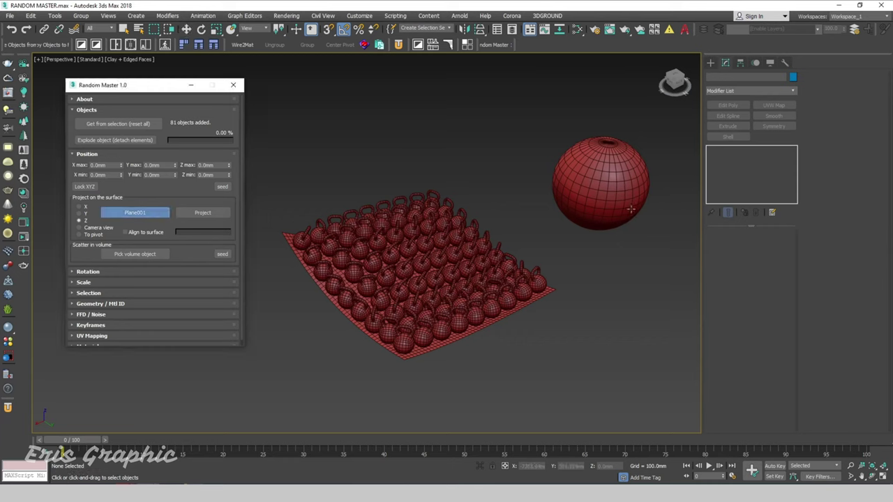
pyautogui.click(599, 174)
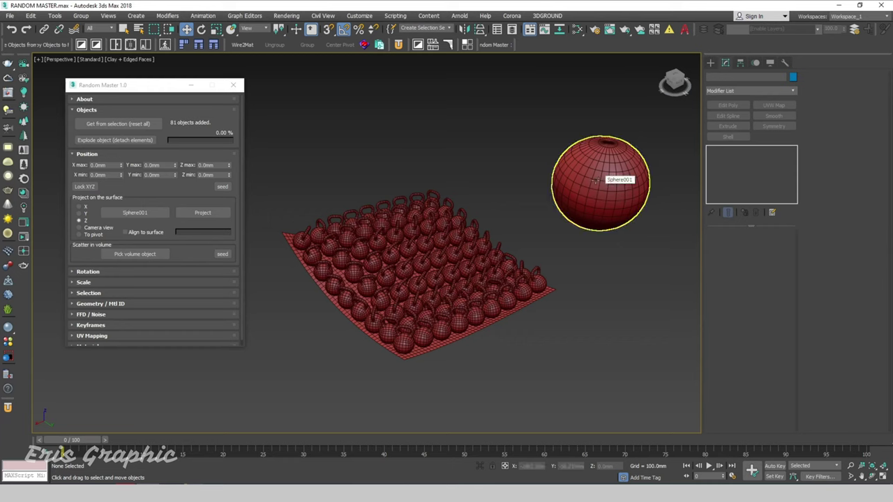
pyautogui.click(214, 216)
pyautogui.scroll(10, 362, 230)
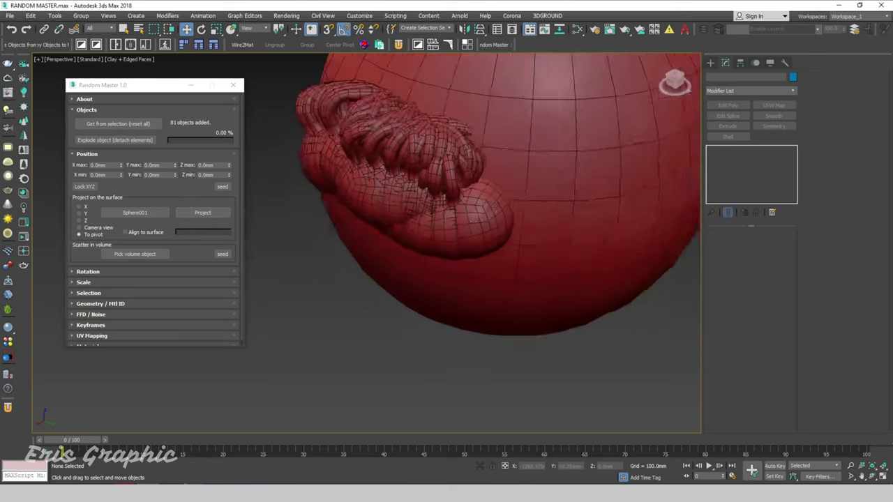
pyautogui.keyDown('alt'); pyautogui.moveTo(447, 223); pyautogui.dragTo(464, 228, button='middle'); pyautogui.keyUp('alt')
# Re-project the kettlebells aligned to surface so they follow the sphere's curve
pyautogui.scroll(-5, 502, 203)
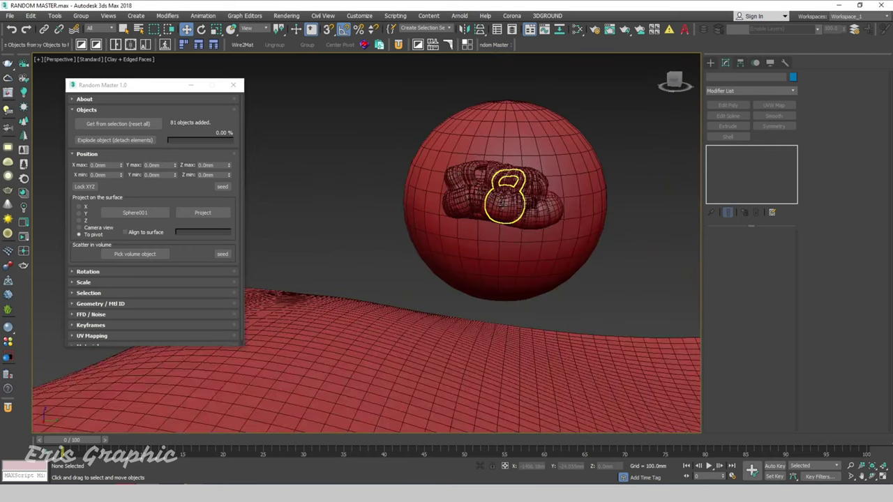
pyautogui.scroll(-3, 502, 202)
pyautogui.scroll(2, 505, 214)
pyautogui.scroll(-3, 504, 214)
pyautogui.keyDown('alt'); pyautogui.moveTo(565, 234); pyautogui.dragTo(306, 272, button='middle'); pyautogui.keyUp('alt')
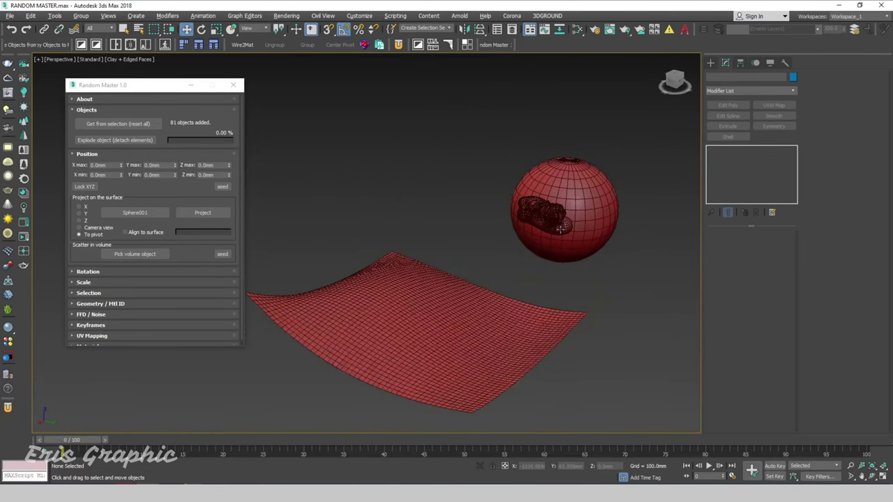
pyautogui.scroll(4, 307, 272)
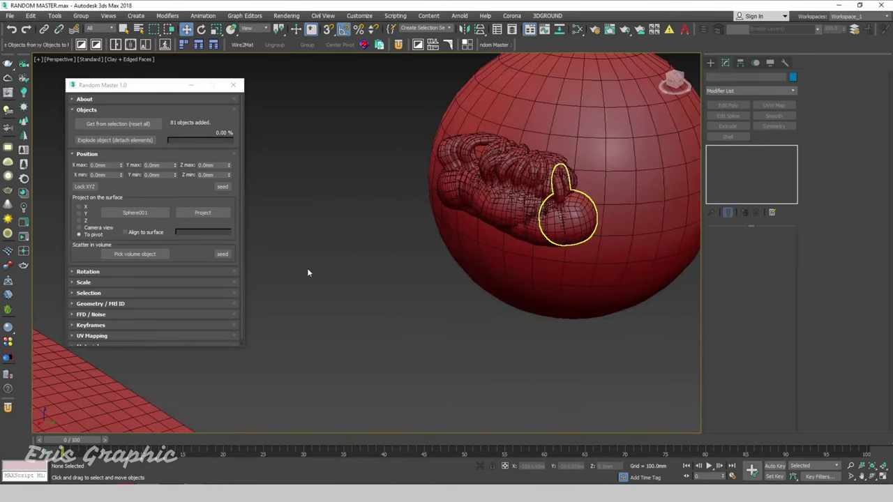
pyautogui.click(202, 212)
pyautogui.moveTo(230, 245)
pyautogui.keyDown('alt'); pyautogui.mouseDown(button='middle')
pyautogui.moveTo(410, 261)
pyautogui.moveTo(436, 245)
pyautogui.mouseUp(button='middle'); pyautogui.keyUp('alt')
pyautogui.scroll(-5, 380, 255)
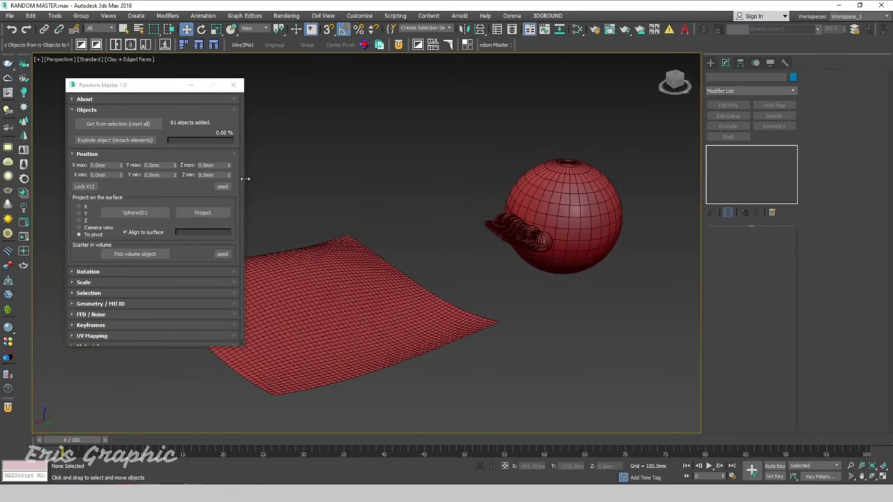
# Set the Z position range to 31.6–207.9 mm, lifting the objects above the plane
pyautogui.moveTo(228, 166); pyautogui.dragTo(230, 133)
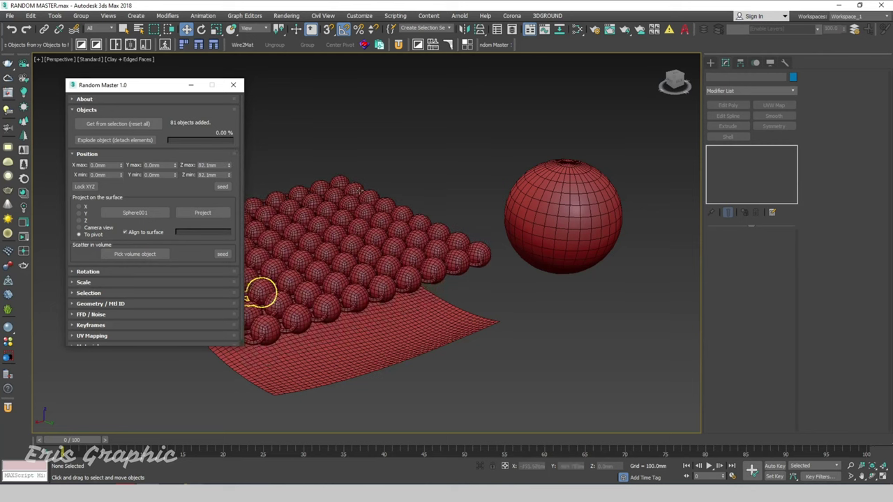
pyautogui.moveTo(259, 293)
pyautogui.keyDown('alt'); pyautogui.mouseDown(button='middle')
pyautogui.moveTo(334, 181)
pyautogui.moveTo(279, 171)
pyautogui.mouseUp(button='middle'); pyautogui.keyUp('alt')
pyautogui.moveTo(228, 166); pyautogui.dragTo(223, 76)
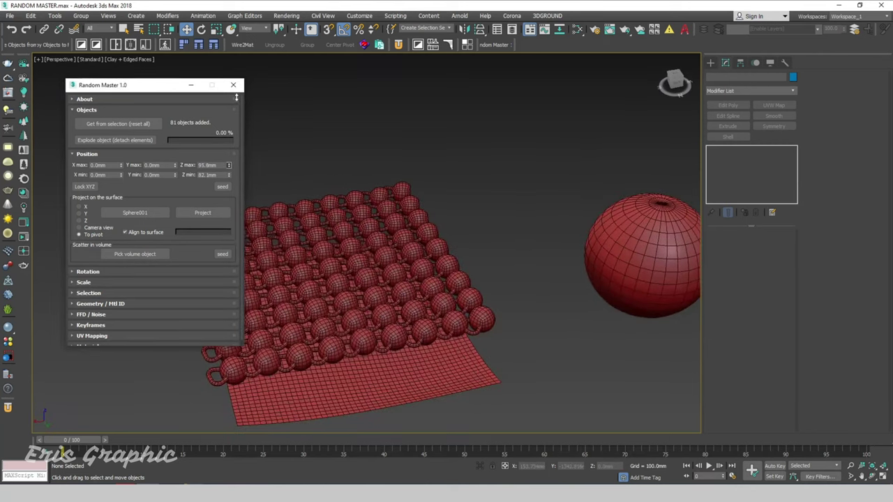
pyautogui.scroll(-5, 390, 279)
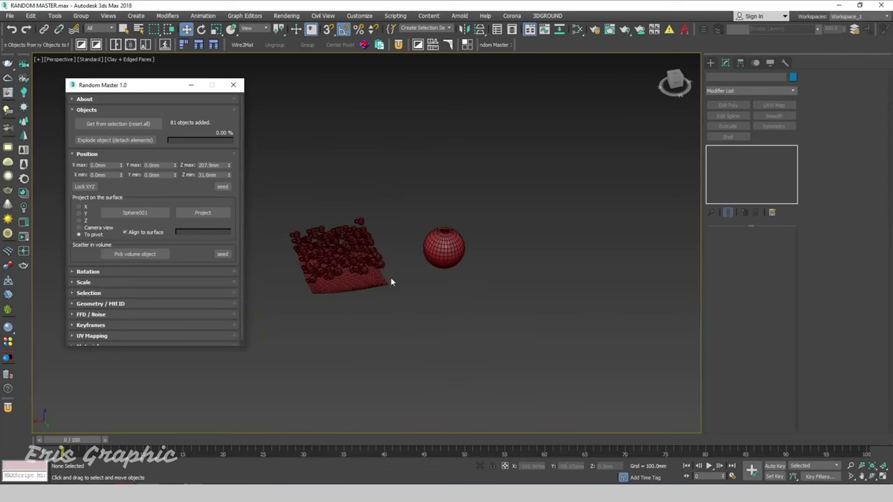
pyautogui.scroll(5, 372, 247)
pyautogui.keyDown('alt'); pyautogui.moveTo(372, 246); pyautogui.dragTo(396, 226, button='middle'); pyautogui.keyUp('alt')
pyautogui.scroll(-3, 423, 251)
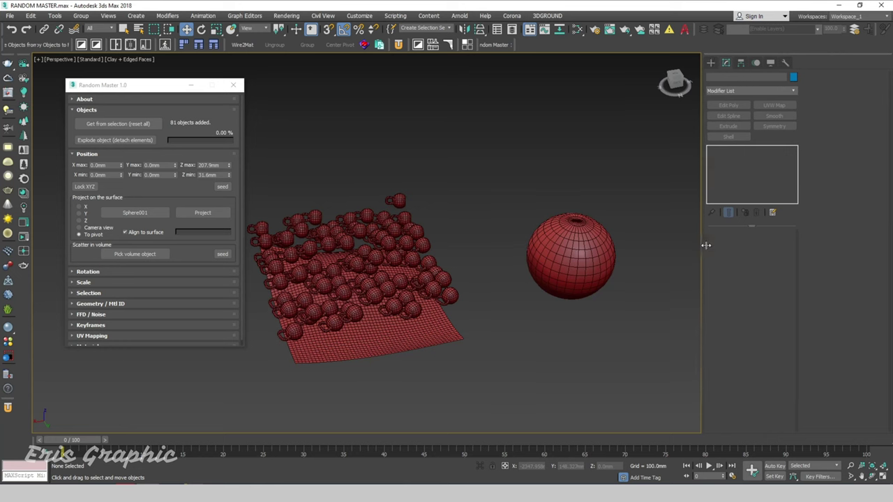
# Widen the viewport and raise Z max to 400.1 mm
pyautogui.moveTo(701, 246); pyautogui.dragTo(801, 246)
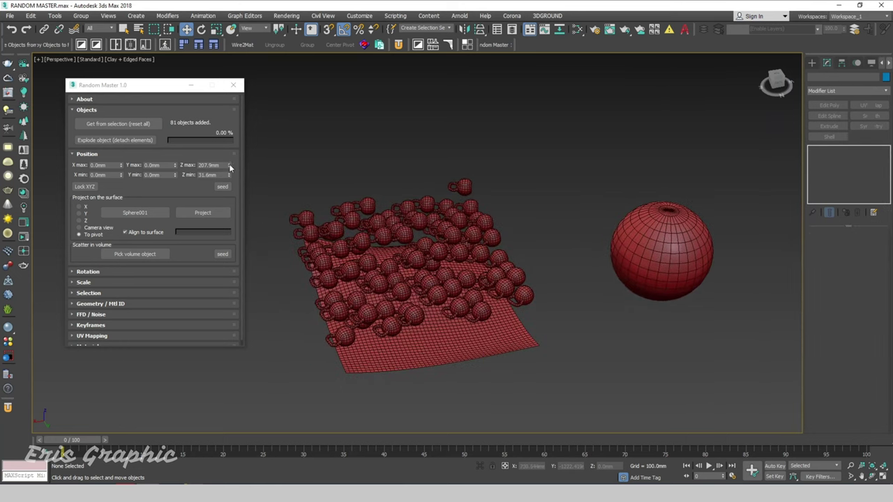
pyautogui.moveTo(229, 166); pyautogui.dragTo(235, 77)
pyautogui.moveTo(316, 217)
pyautogui.keyDown('alt'); pyautogui.mouseDown(button='middle')
pyautogui.moveTo(316, 256)
pyautogui.moveTo(295, 257)
pyautogui.mouseUp(button='middle'); pyautogui.keyUp('alt')
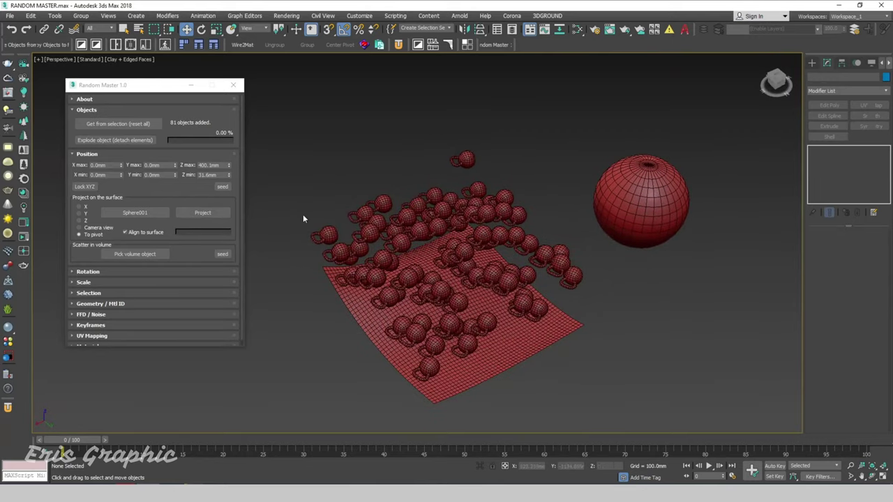
pyautogui.moveTo(303, 218); pyautogui.dragTo(360, 165, button='middle')
# Move Sphere001 into the middle of the floating kettlebell field
pyautogui.click(638, 199)
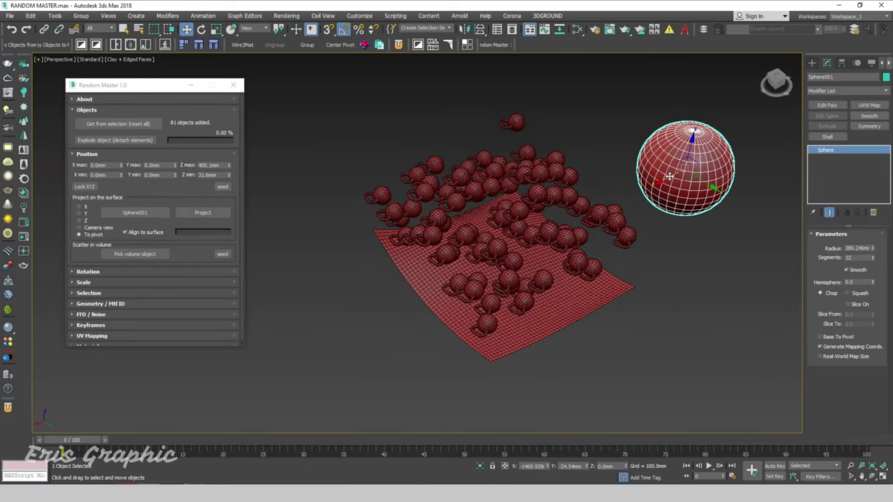
pyautogui.keyDown('alt'); pyautogui.moveTo(638, 198); pyautogui.dragTo(656, 174, button='middle'); pyautogui.keyUp('alt')
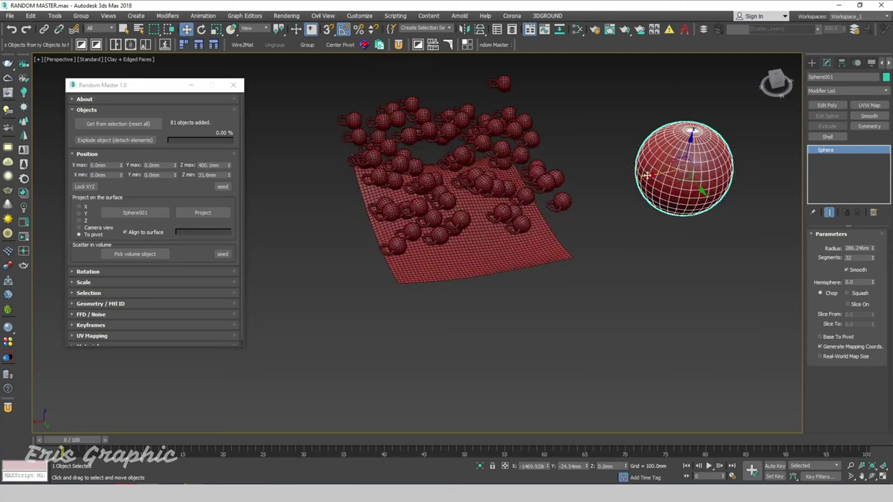
pyautogui.moveTo(656, 175); pyautogui.dragTo(461, 207)
pyautogui.keyDown('alt'); pyautogui.moveTo(460, 208); pyautogui.dragTo(473, 202, button='middle'); pyautogui.keyUp('alt')
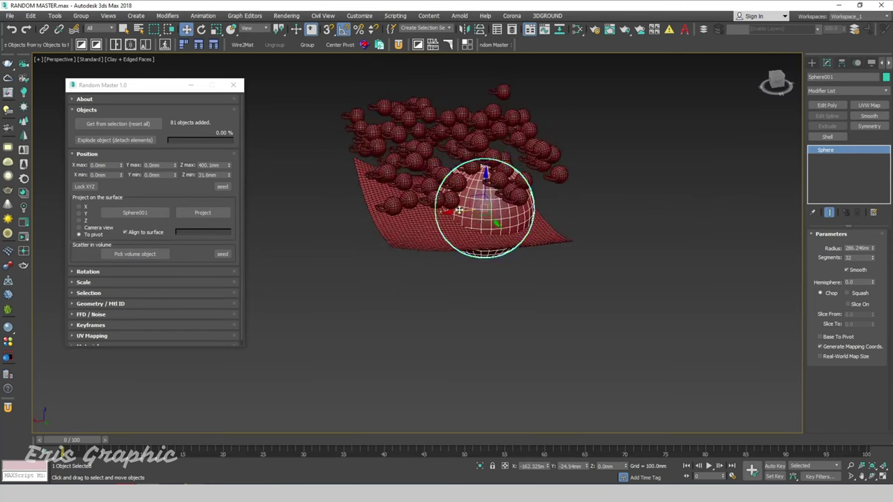
pyautogui.moveTo(460, 209); pyautogui.dragTo(460, 125)
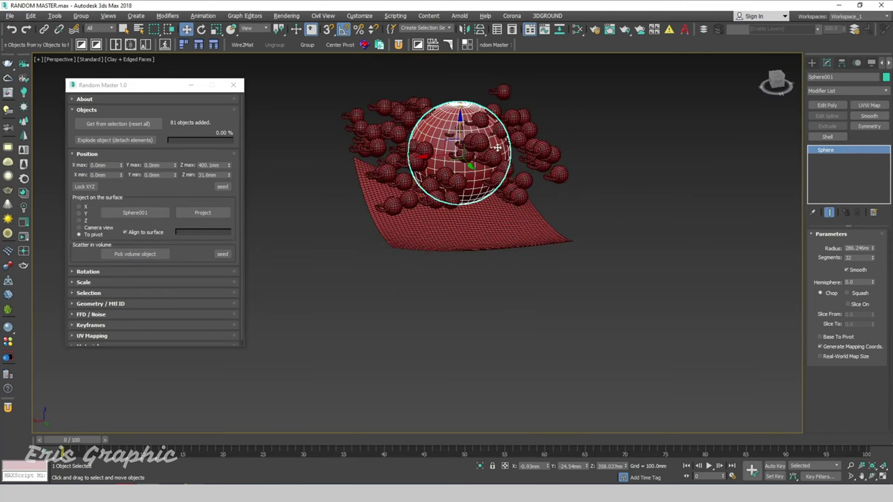
pyautogui.keyDown('alt'); pyautogui.moveTo(460, 126); pyautogui.dragTo(350, 196, button='middle'); pyautogui.keyUp('alt')
pyautogui.keyDown('alt'); pyautogui.moveTo(302, 151); pyautogui.dragTo(234, 167, button='middle'); pyautogui.keyUp('alt')
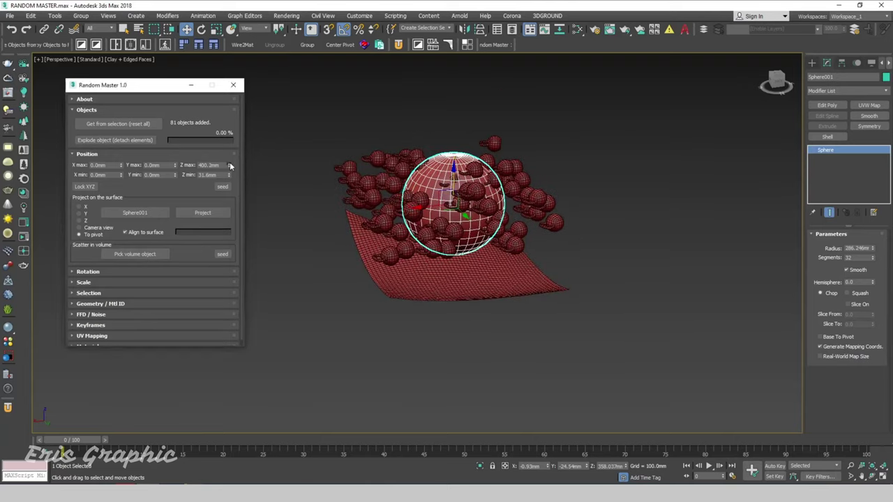
# Raise the Z max spread to 645.9 mm and orbit around the sphere
pyautogui.moveTo(230, 166); pyautogui.dragTo(230, 118)
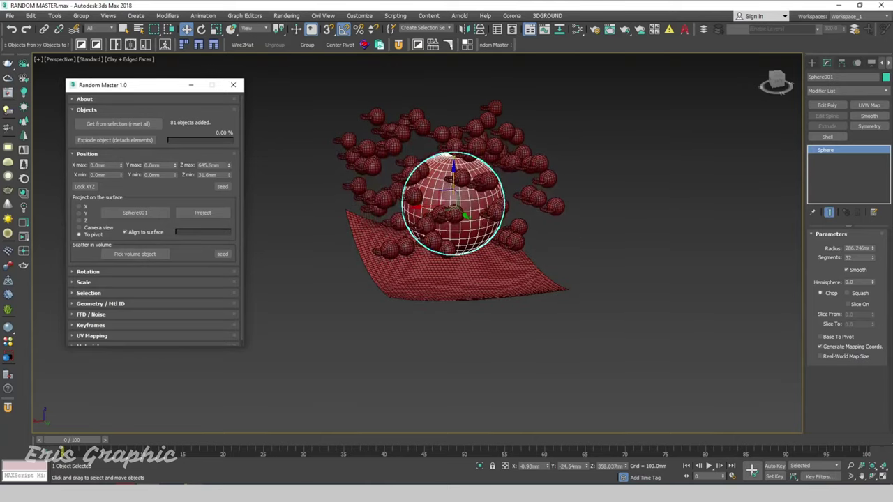
pyautogui.keyDown('alt'); pyautogui.moveTo(577, 307); pyautogui.dragTo(564, 263, button='middle'); pyautogui.keyUp('alt')
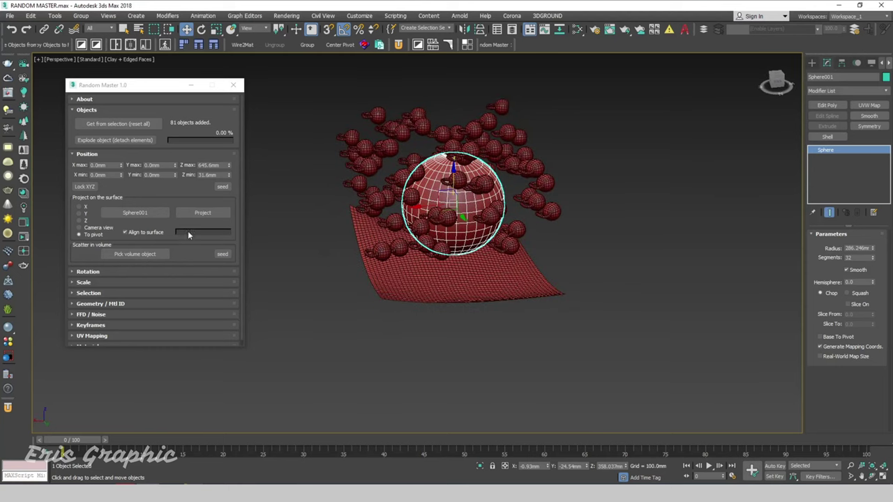
pyautogui.keyDown('alt'); pyautogui.moveTo(294, 216); pyautogui.dragTo(318, 220, button='middle'); pyautogui.keyUp('alt')
# Project the scattered kettlebells and inspect a single kettlebell up close
pyautogui.click(202, 212)
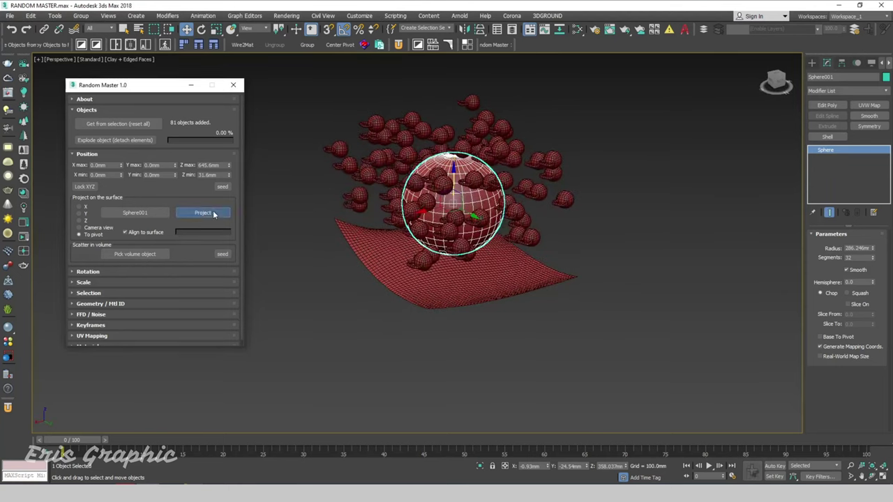
pyautogui.click(579, 184)
pyautogui.scroll(5, 491, 212)
pyautogui.click(485, 199)
pyautogui.moveTo(485, 199)
pyautogui.keyDown('alt'); pyautogui.mouseDown(button='middle')
pyautogui.moveTo(628, 191)
pyautogui.moveTo(525, 205)
pyautogui.moveTo(530, 279)
pyautogui.moveTo(614, 211)
pyautogui.moveTo(626, 216)
pyautogui.mouseUp(button='middle'); pyautogui.keyUp('alt')
pyautogui.scroll(-5, 628, 191)
pyautogui.click(648, 204)
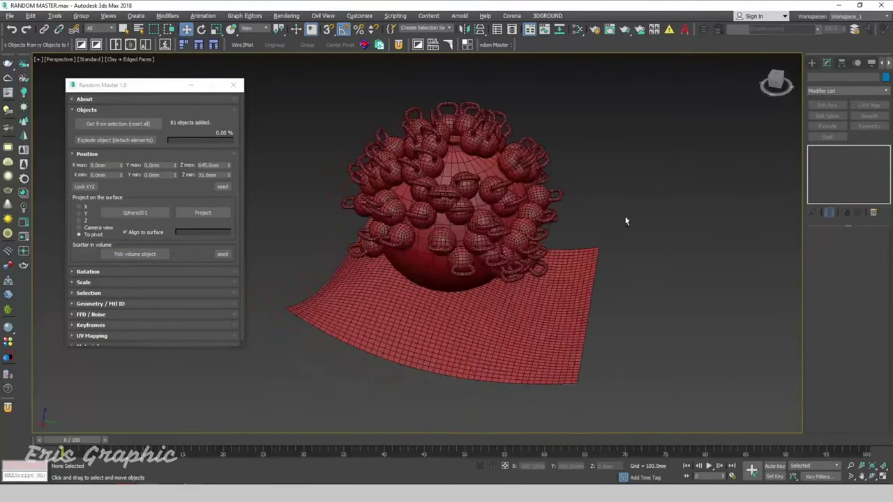
# Zoom and orbit to inspect the kettlebells across the sphere and plane
pyautogui.scroll(2, 568, 221)
pyautogui.scroll(3, 398, 189)
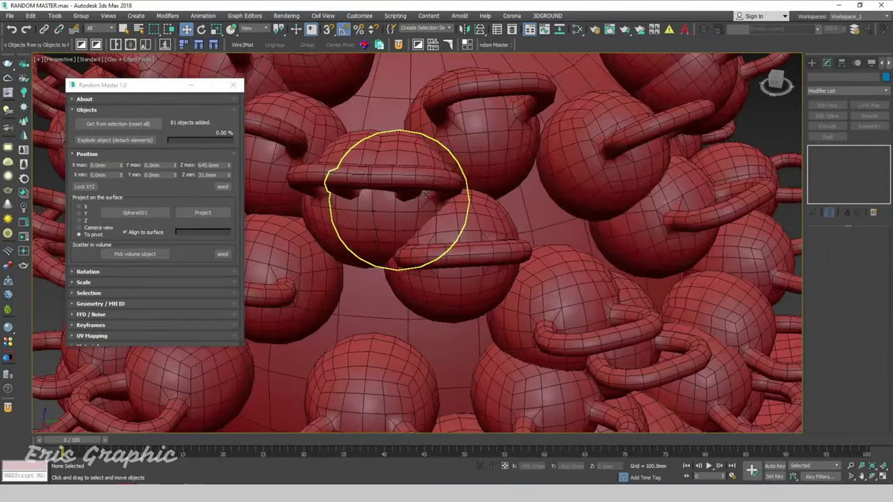
pyautogui.scroll(-5, 458, 223)
pyautogui.scroll(-1, 567, 230)
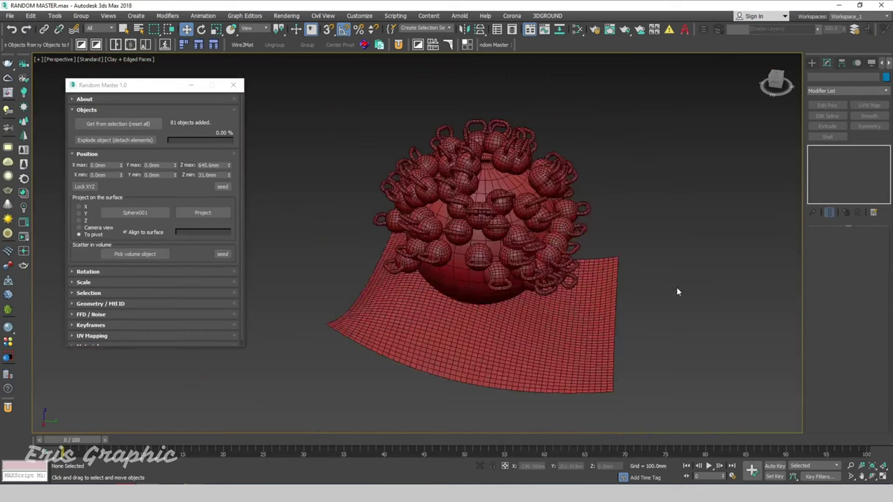
pyautogui.keyDown('alt'); pyautogui.moveTo(335, 395); pyautogui.dragTo(278, 366, button='middle'); pyautogui.keyUp('alt')
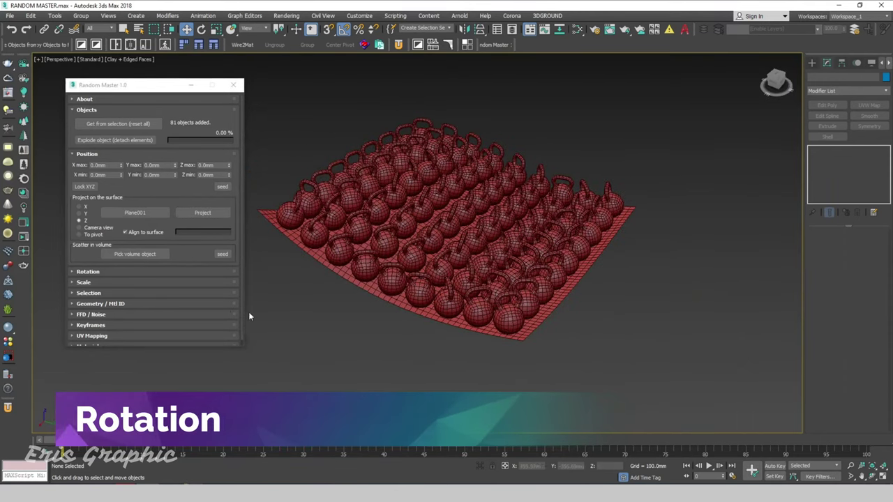
# Expand Rotation and set X max 4.4, Y -2.8 to 3.0, and Z min 62.7
pyautogui.click(72, 272)
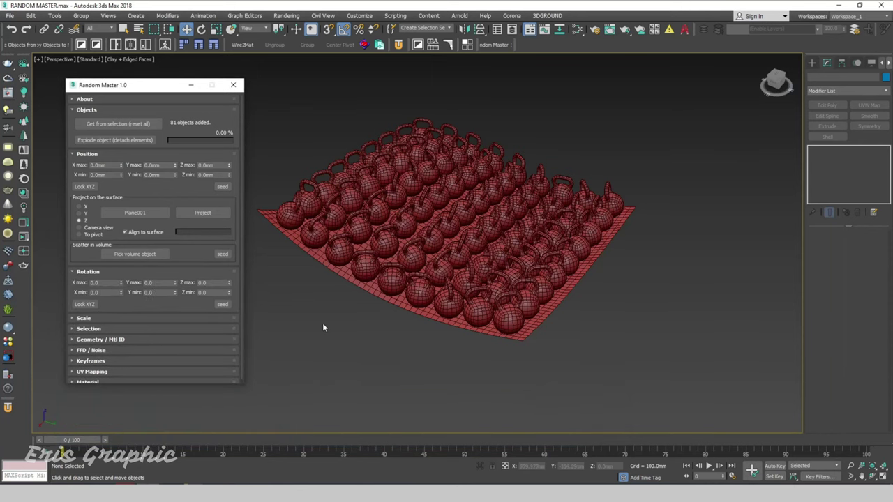
pyautogui.scroll(3, 349, 272)
pyautogui.scroll(2, 279, 321)
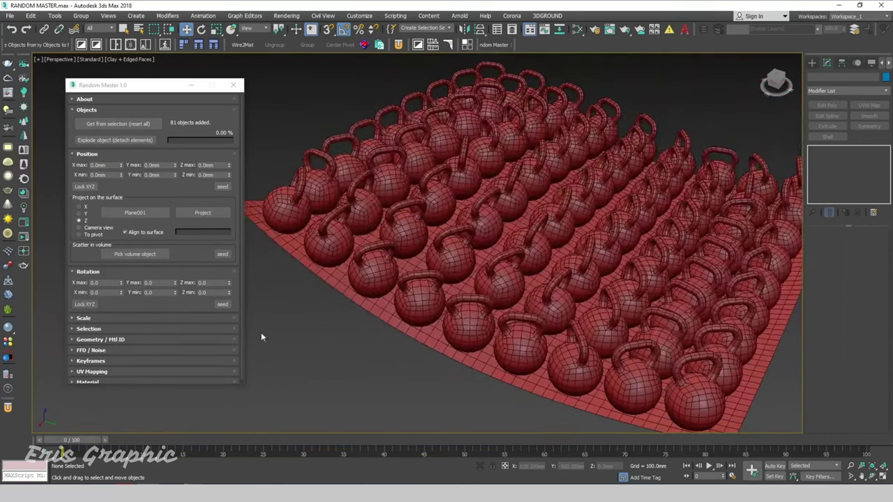
pyautogui.moveTo(121, 283); pyautogui.dragTo(148, 261)
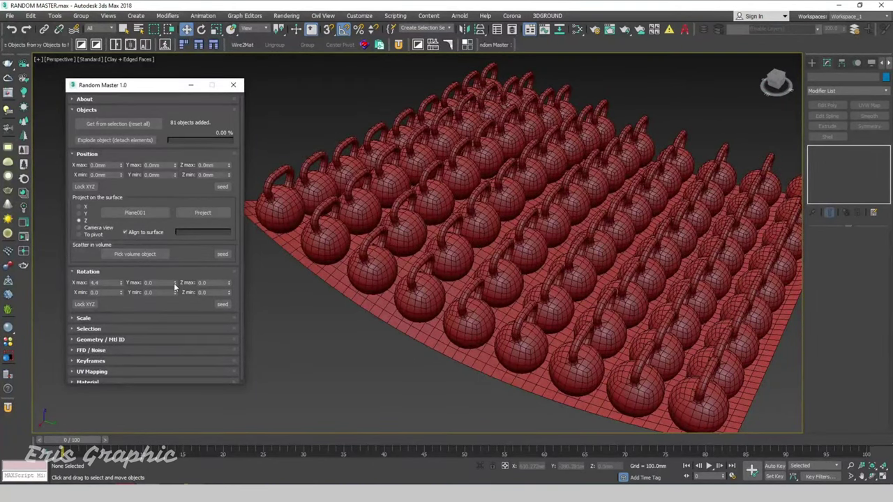
pyautogui.moveTo(174, 284); pyautogui.dragTo(176, 272)
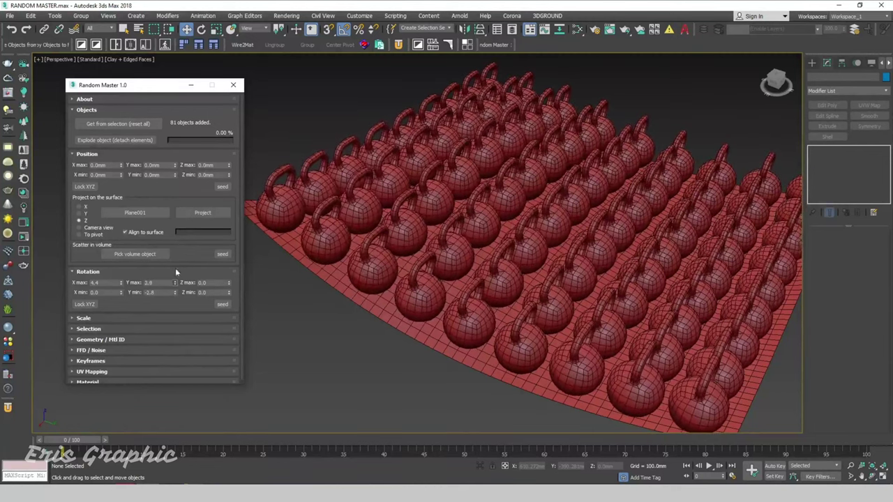
pyautogui.moveTo(229, 282); pyautogui.dragTo(288, 376)
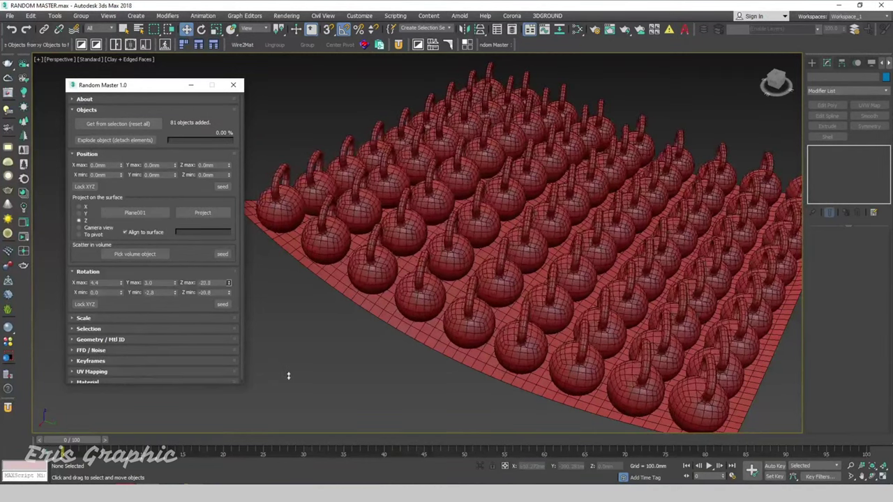
pyautogui.moveTo(229, 293); pyautogui.dragTo(228, 410)
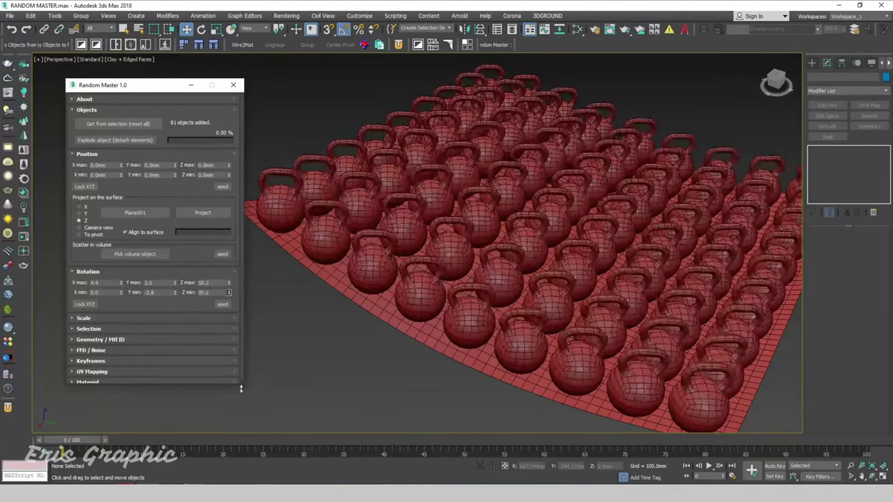
# Reroll the rotation seed seven times to try new kettlebell orientations
pyautogui.click(228, 303)
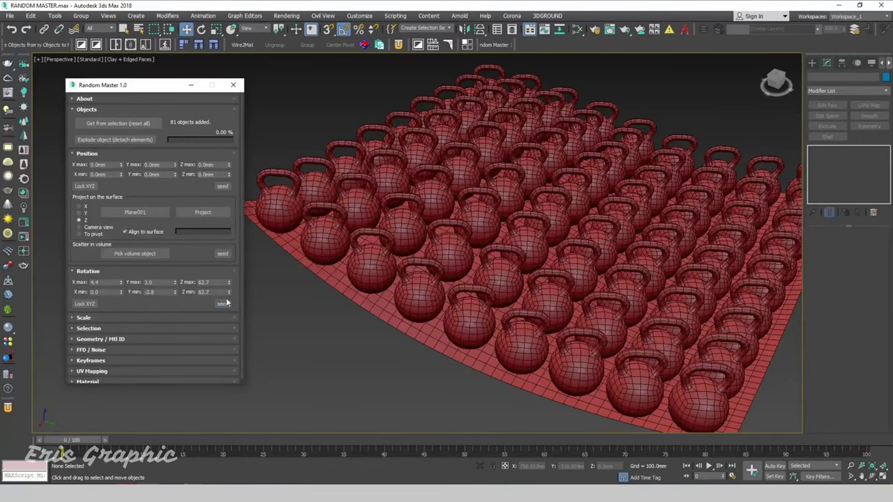
pyautogui.click(224, 304)
pyautogui.click(225, 303)
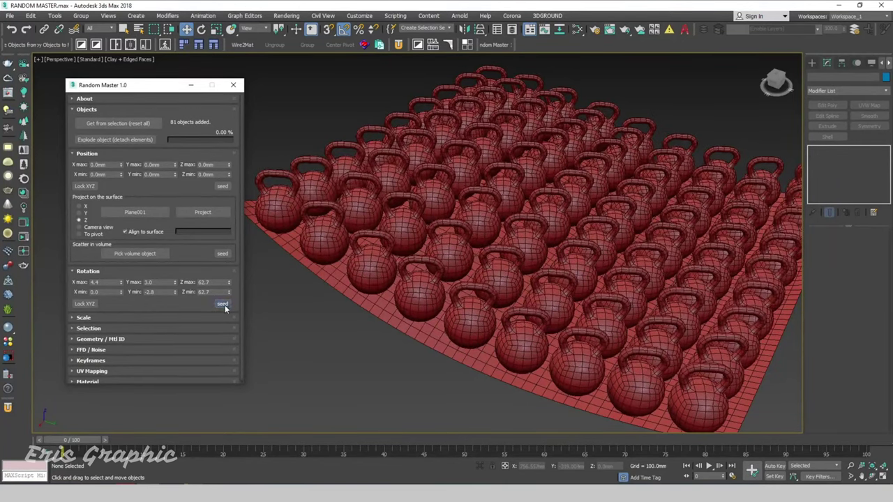
pyautogui.click(225, 304)
pyautogui.moveTo(300, 328)
pyautogui.keyDown('alt'); pyautogui.mouseDown(button='middle')
pyautogui.moveTo(372, 358)
pyautogui.moveTo(348, 314)
pyautogui.mouseUp(button='middle'); pyautogui.keyUp('alt')
pyautogui.click(224, 303)
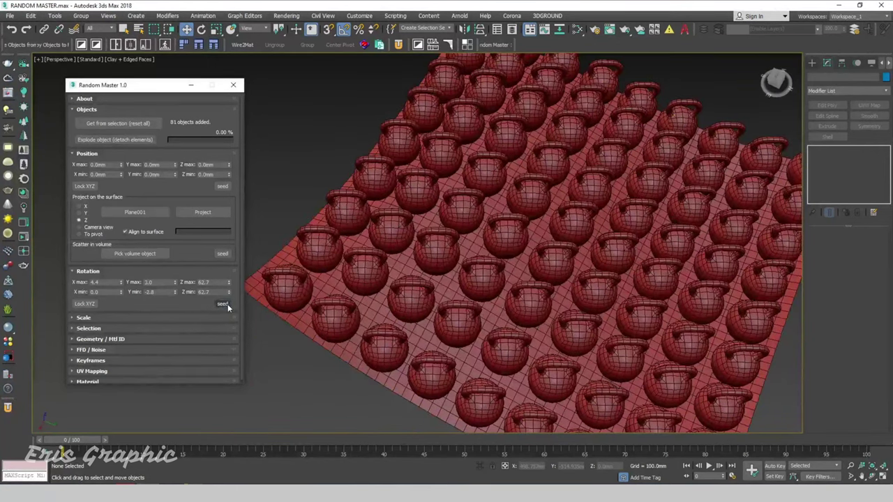
pyautogui.click(225, 304)
pyautogui.click(223, 304)
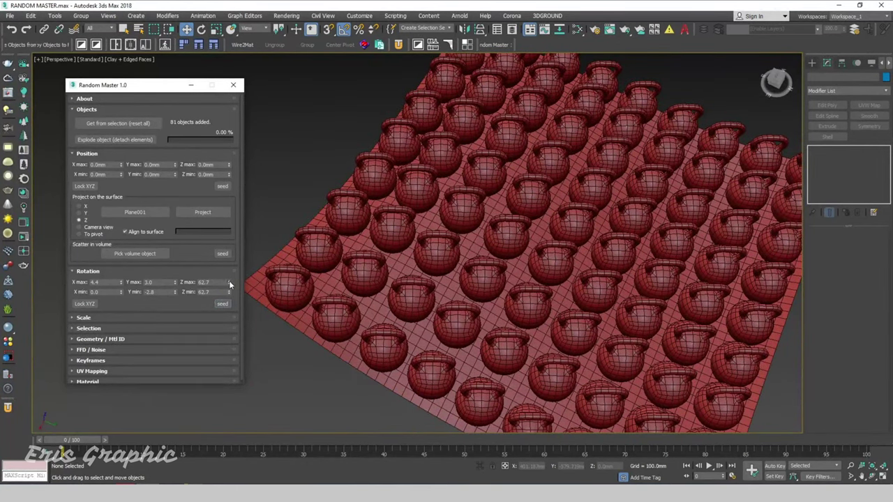
# Raise Z max rotation to 180.0 and reroll the rotation seed four more times
pyautogui.moveTo(230, 284); pyautogui.dragTo(230, 259)
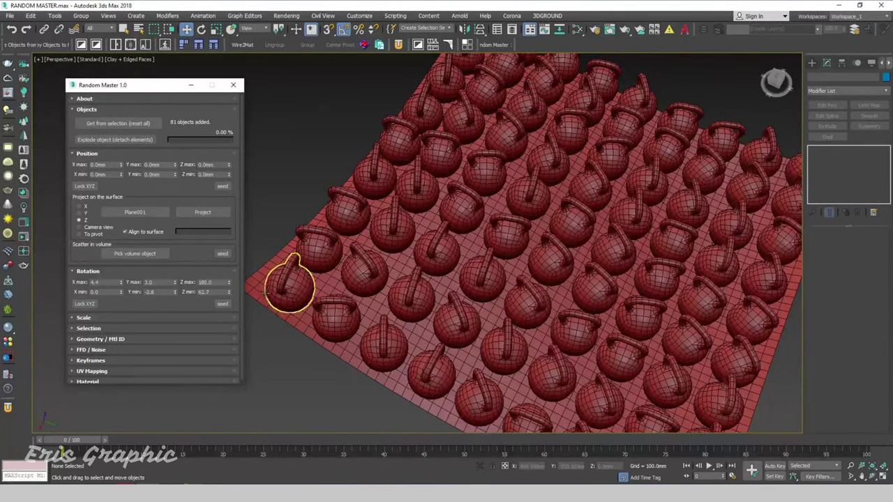
pyautogui.click(221, 304)
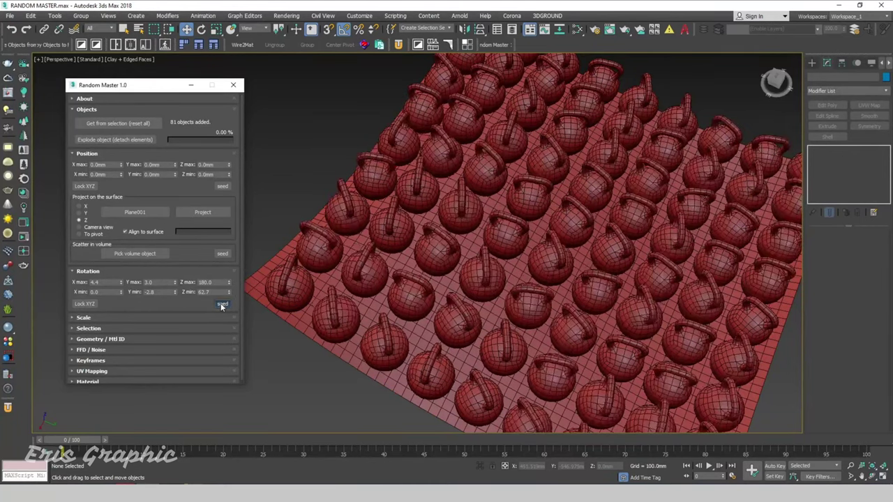
pyautogui.click(222, 304)
pyautogui.click(223, 304)
pyautogui.click(223, 304)
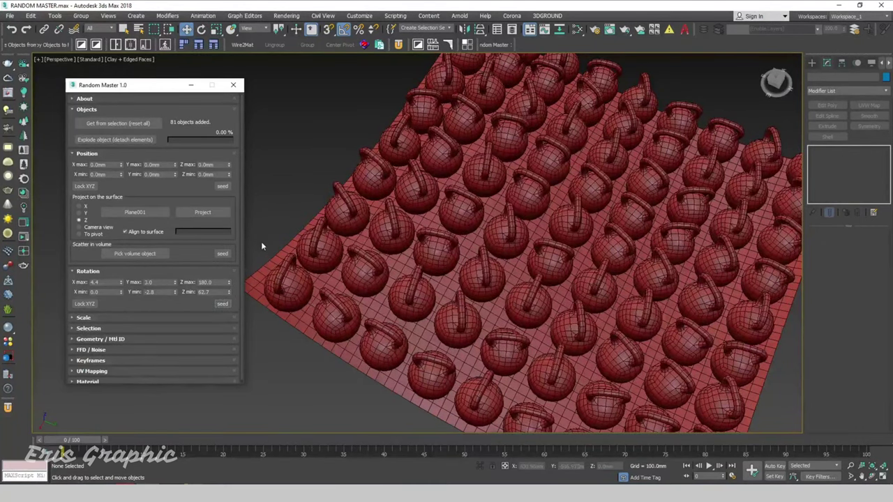
pyautogui.scroll(-5, 261, 242)
# Lock XYZ rotation and set the shared range to -28.6 to 32.3
pyautogui.click(91, 304)
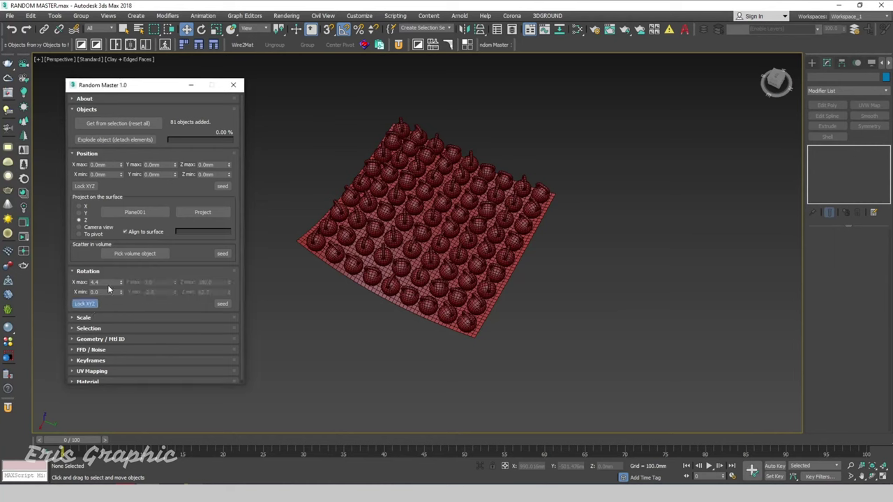
pyautogui.moveTo(122, 285); pyautogui.dragTo(121, 258)
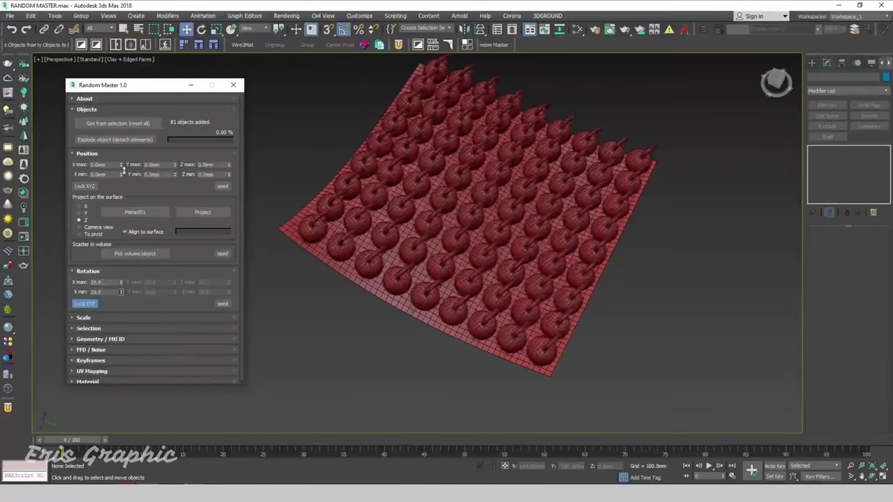
pyautogui.moveTo(120, 292)
pyautogui.mouseDown()
pyautogui.moveTo(187, 387)
pyautogui.moveTo(227, 398)
pyautogui.mouseUp()
pyautogui.keyDown('alt'); pyautogui.moveTo(226, 398); pyautogui.dragTo(370, 342, button='middle'); pyautogui.keyUp('alt')
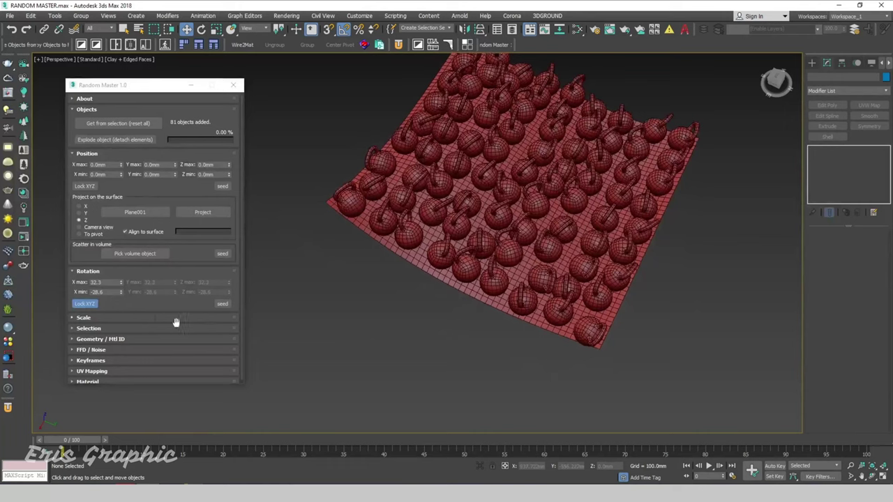
# Reroll the rotation seed five times for new tilts
pyautogui.click(222, 304)
pyautogui.click(223, 302)
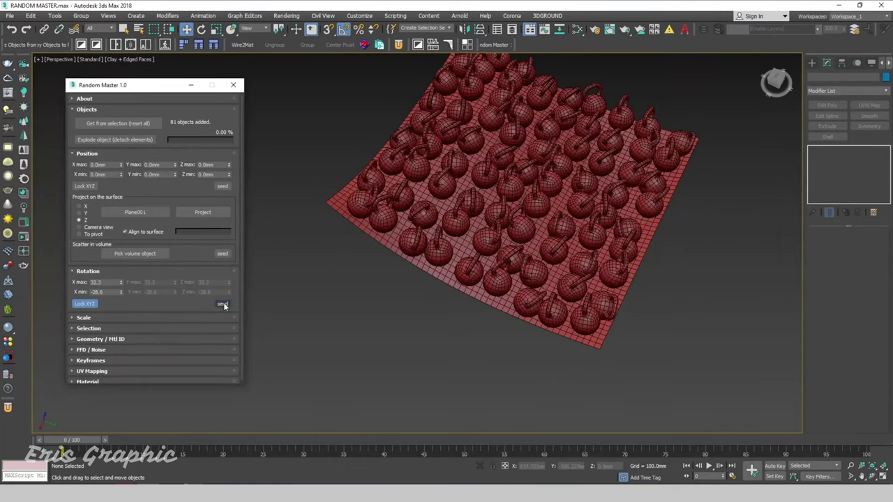
pyautogui.click(223, 302)
pyautogui.click(223, 302)
pyautogui.click(223, 302)
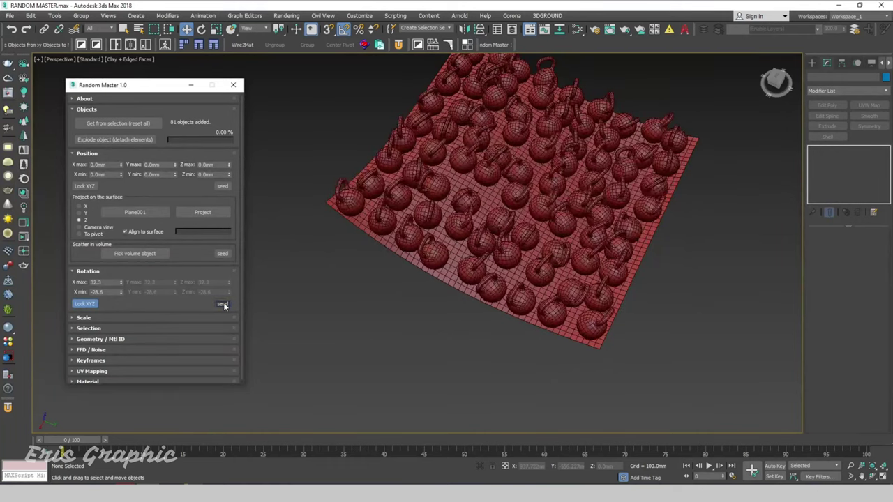
# Set the Random Master scale range to minimum 100 and maximum 400
pyautogui.click(84, 303)
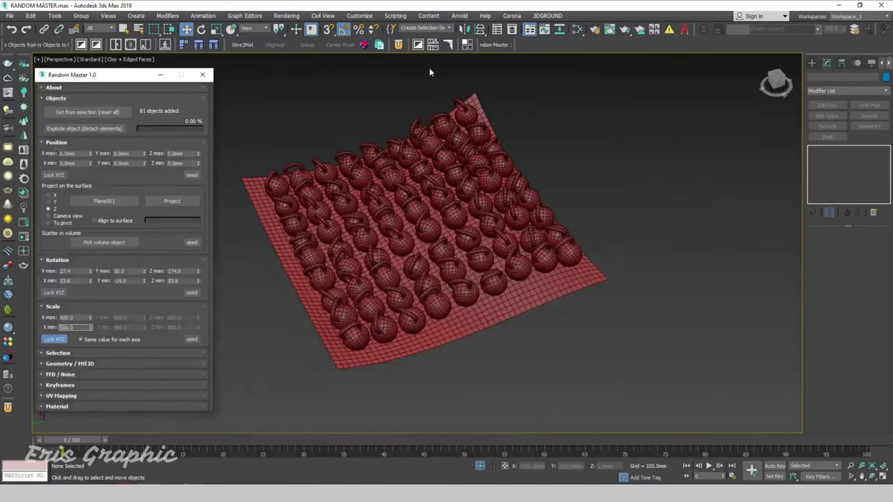
pyautogui.click(495, 398)
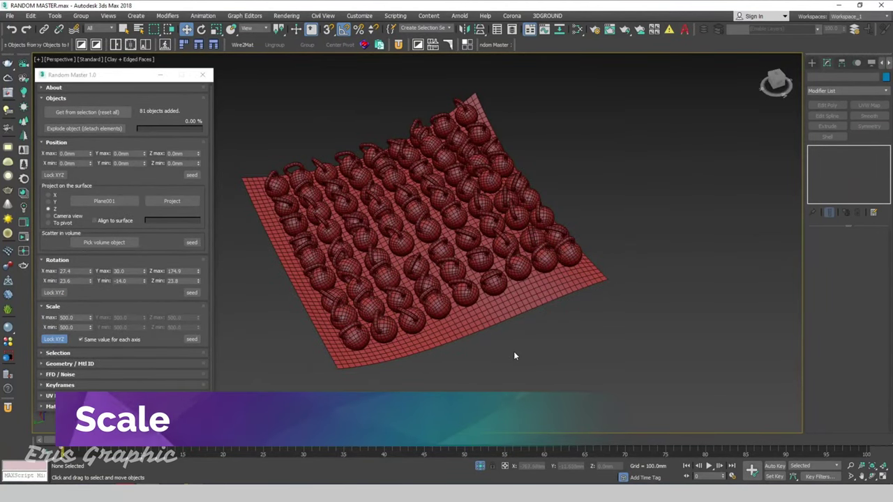
pyautogui.doubleClick(63, 318)
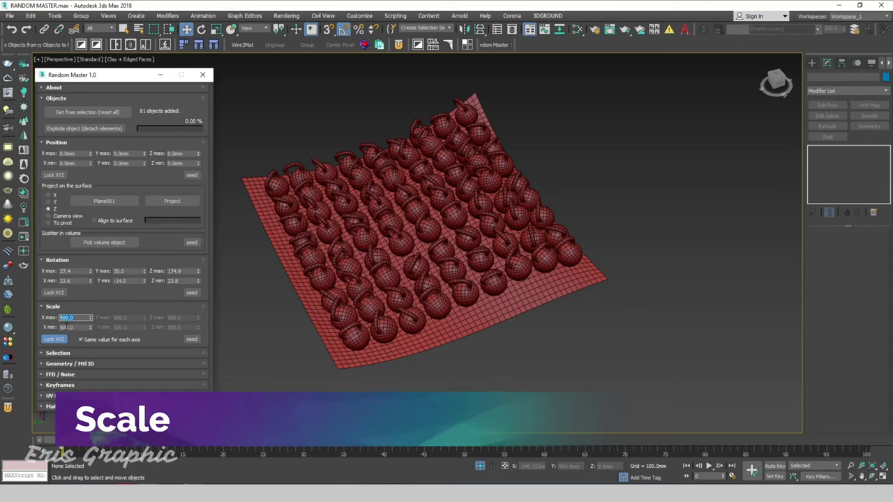
pyautogui.write('400')
pyautogui.press('Return')
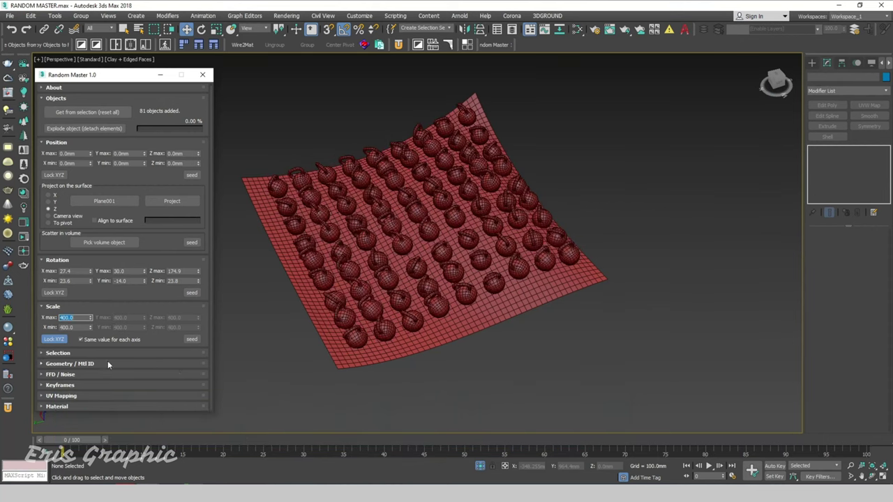
pyautogui.moveTo(90, 330); pyautogui.dragTo(94, 359)
pyautogui.doubleClick(75, 327)
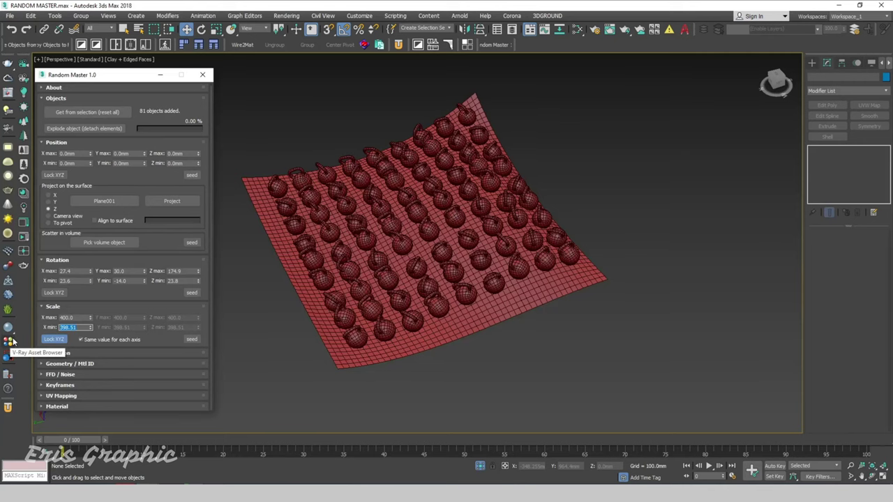
pyautogui.write('100')
pyautogui.press('Return')
# Raise the maximum scale value to 600
pyautogui.scroll(4, 325, 319)
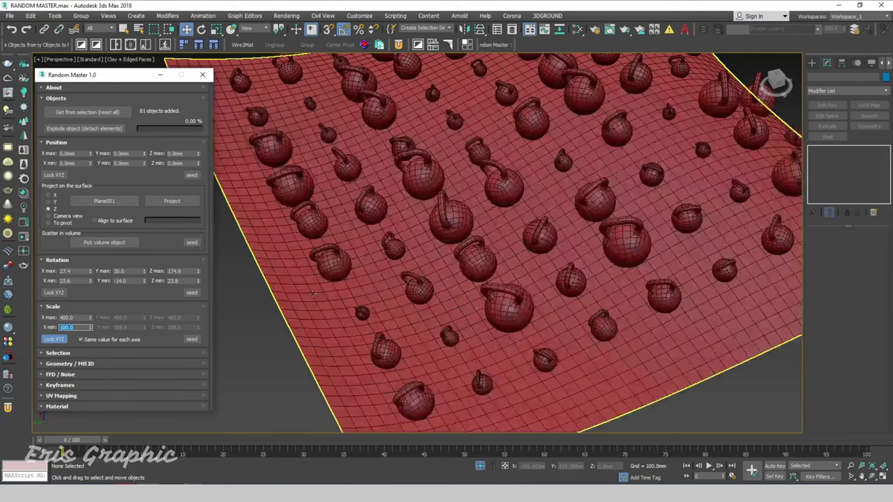
pyautogui.scroll(-2, 325, 319)
pyautogui.moveTo(91, 318); pyautogui.dragTo(90, 312)
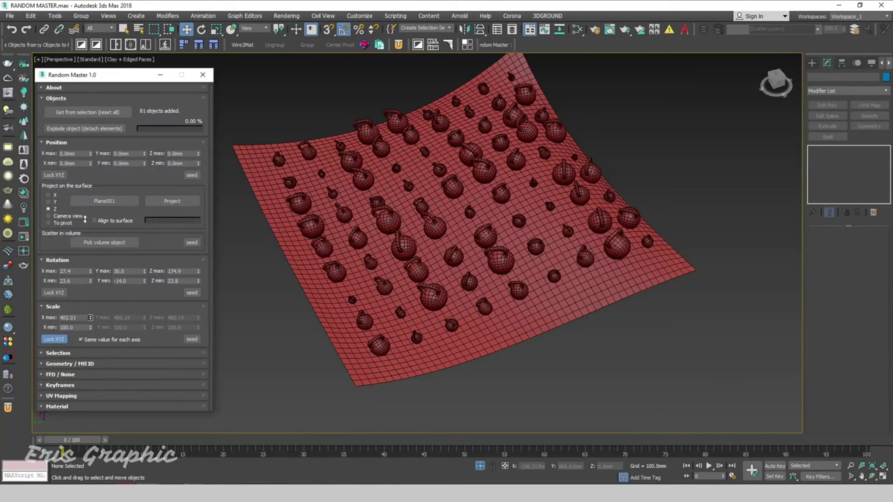
pyautogui.write('600')
pyautogui.press('Return')
pyautogui.write('500')
pyautogui.press('Return')
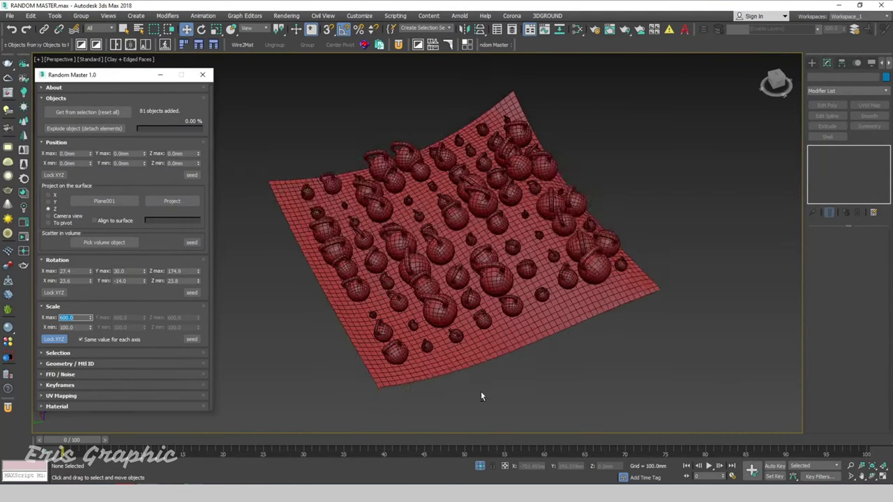
pyautogui.keyDown('alt'); pyautogui.moveTo(480, 392); pyautogui.dragTo(475, 386, button='middle'); pyautogui.keyUp('alt')
# Toggle Same value for each axis off and on, then reshuffle the seed five times
pyautogui.click(89, 340)
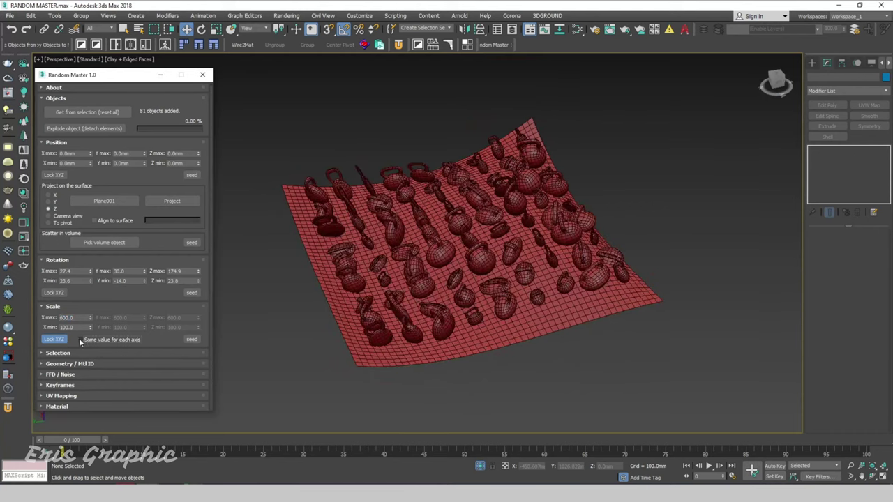
pyautogui.click(95, 340)
pyautogui.click(96, 340)
pyautogui.click(96, 340)
pyautogui.click(195, 340)
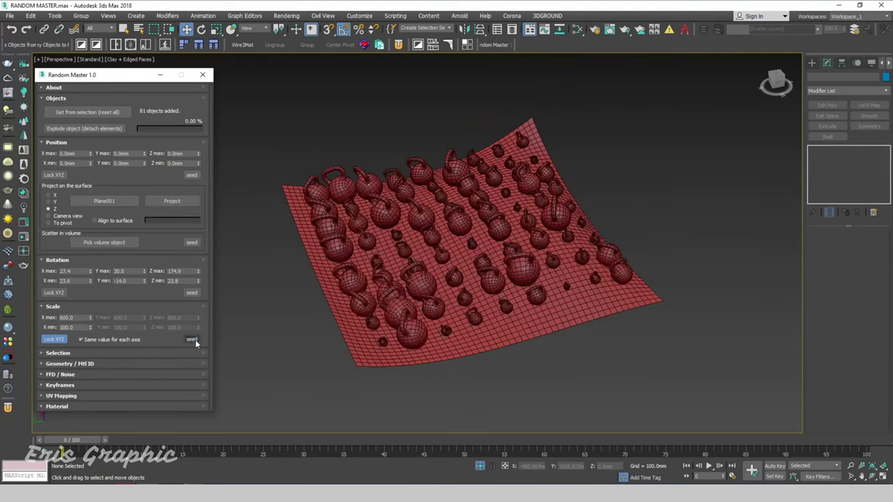
pyautogui.click(195, 339)
pyautogui.click(196, 340)
pyautogui.click(196, 339)
pyautogui.click(195, 340)
pyautogui.click(195, 340)
pyautogui.click(195, 340)
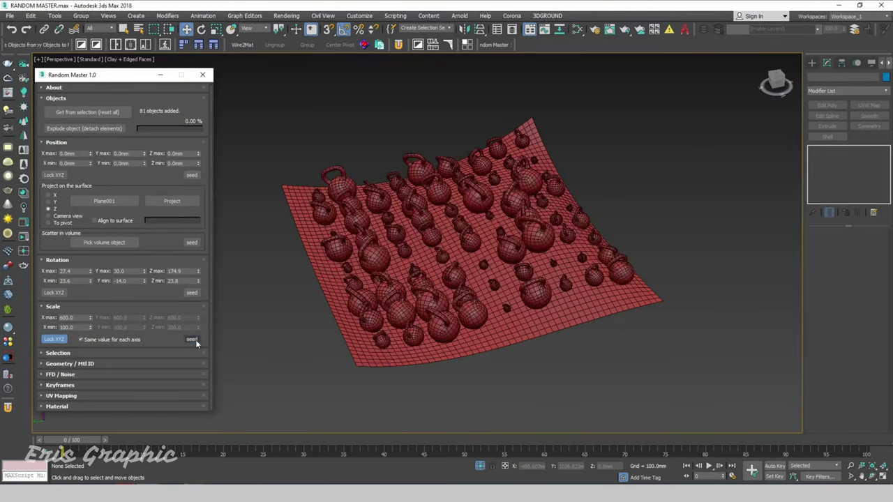
pyautogui.moveTo(274, 347)
pyautogui.keyDown('alt'); pyautogui.mouseDown(button='middle')
pyautogui.moveTo(264, 354)
pyautogui.moveTo(280, 347)
pyautogui.moveTo(312, 367)
pyautogui.moveTo(297, 365)
pyautogui.mouseUp(button='middle'); pyautogui.keyUp('alt')
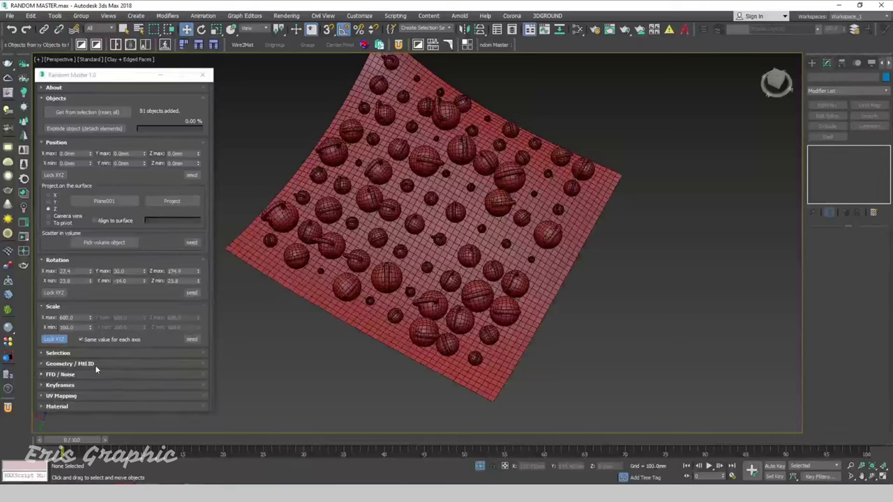
# Set the Scale rollout minimum to 200 and maximum to 1000, then orbit lower
pyautogui.moveTo(91, 328); pyautogui.dragTo(90, 324)
pyautogui.doubleClick(79, 325)
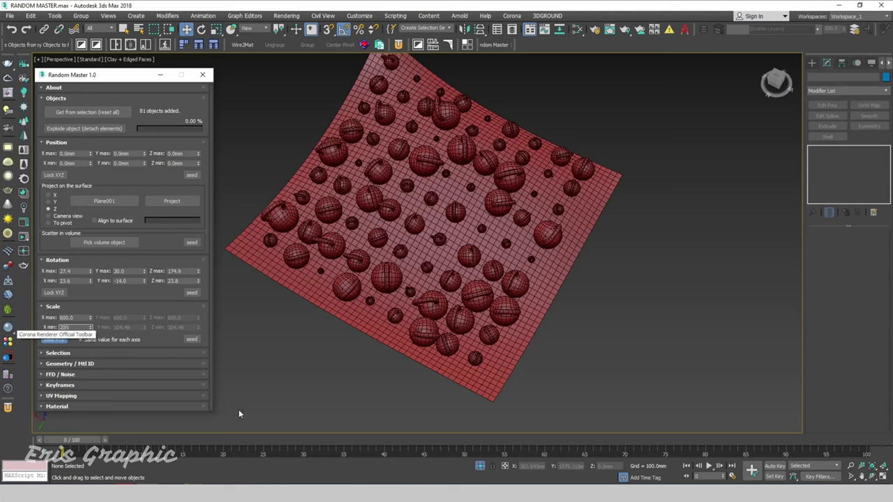
pyautogui.press('Return')
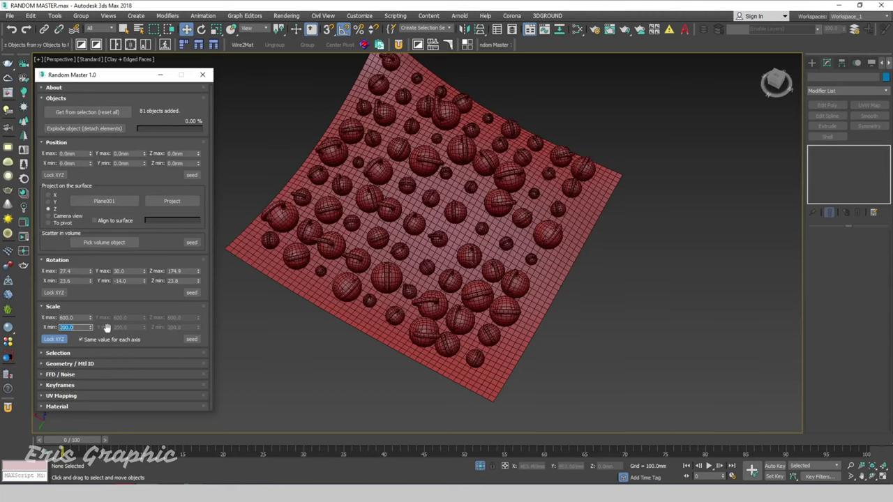
pyautogui.doubleClick(82, 317)
pyautogui.write('1000')
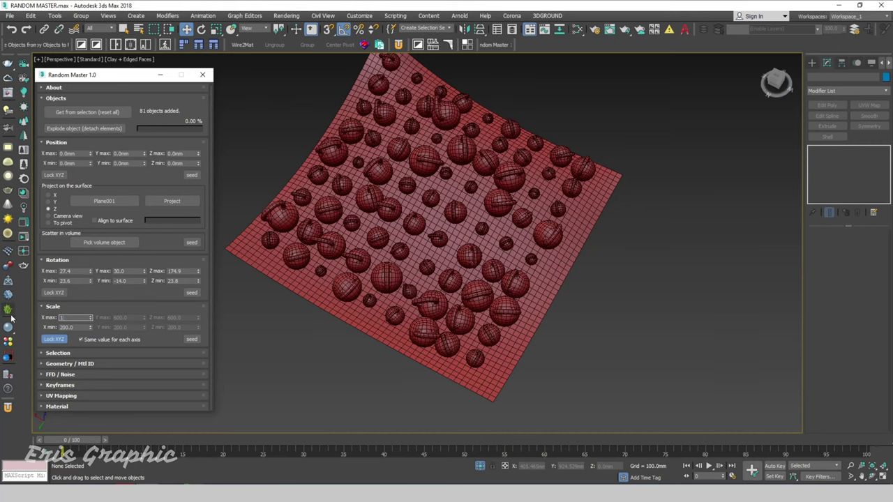
pyautogui.press('Return')
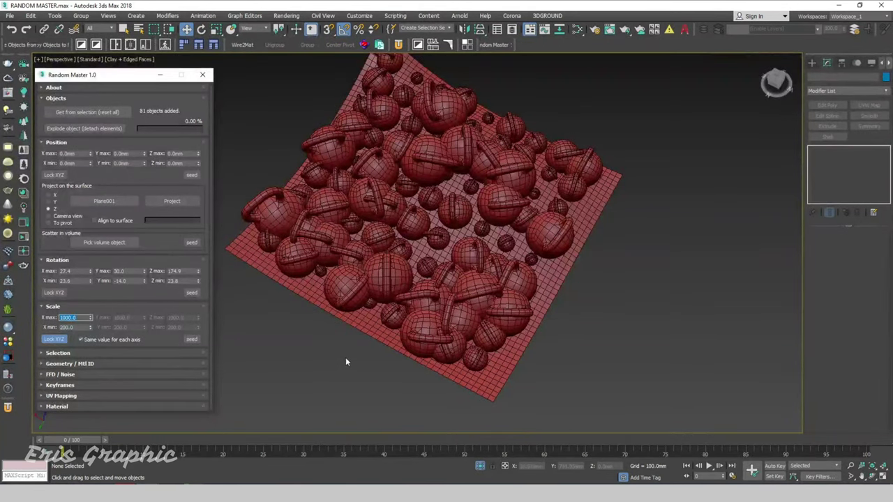
pyautogui.moveTo(345, 357)
pyautogui.keyDown('alt'); pyautogui.mouseDown(button='middle')
pyautogui.moveTo(336, 309)
pyautogui.moveTo(344, 334)
pyautogui.mouseUp(button='middle'); pyautogui.keyUp('alt')
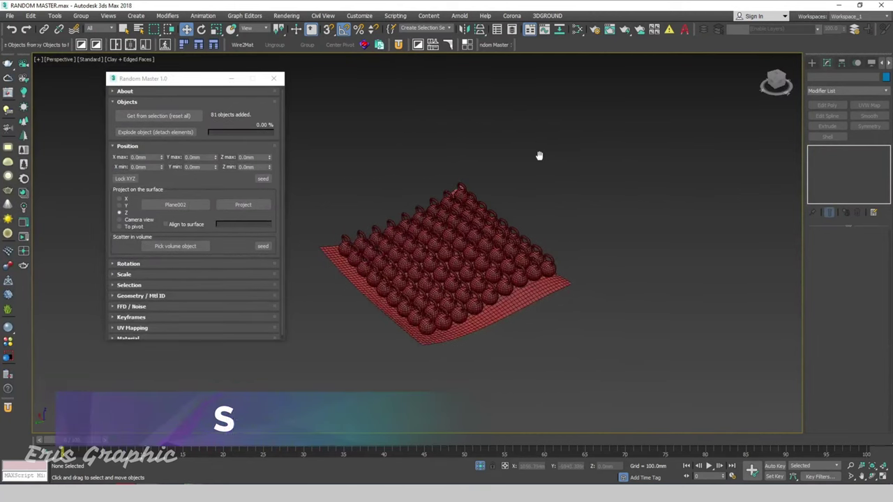
# Expand the Selection rollout and randomly select 50% of the objects several times
pyautogui.click(111, 284)
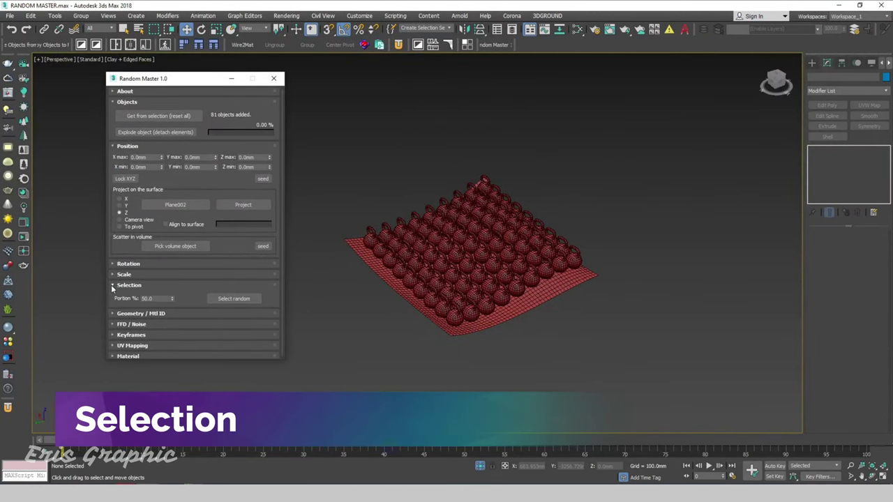
pyautogui.click(233, 298)
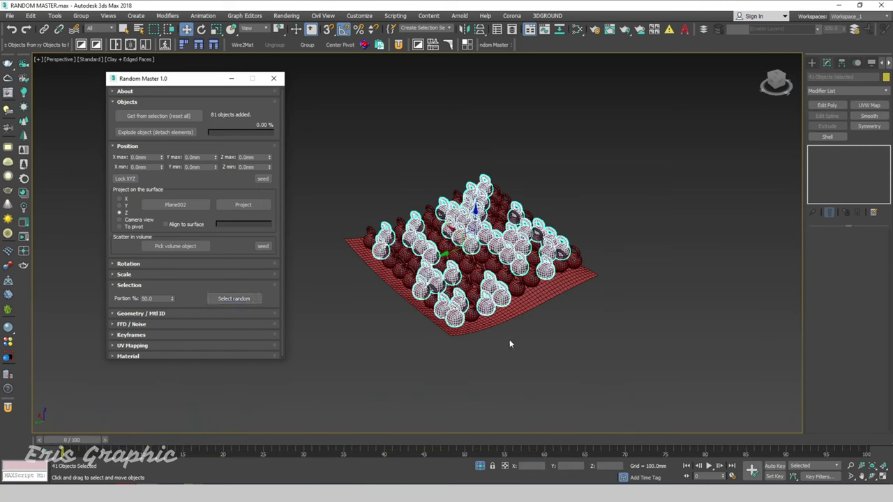
pyautogui.keyDown('alt'); pyautogui.moveTo(509, 338); pyautogui.dragTo(558, 361, button='middle'); pyautogui.keyUp('alt')
pyautogui.click(229, 299)
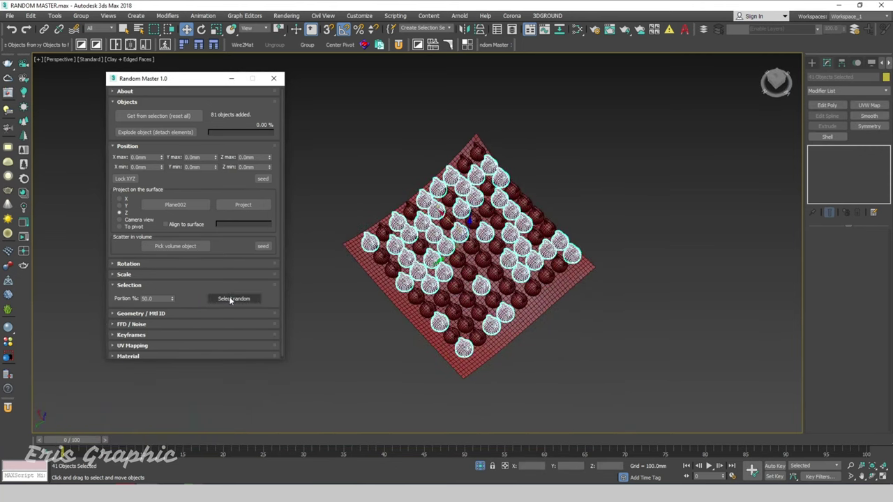
pyautogui.click(230, 300)
pyautogui.click(229, 300)
pyautogui.click(230, 300)
pyautogui.click(229, 300)
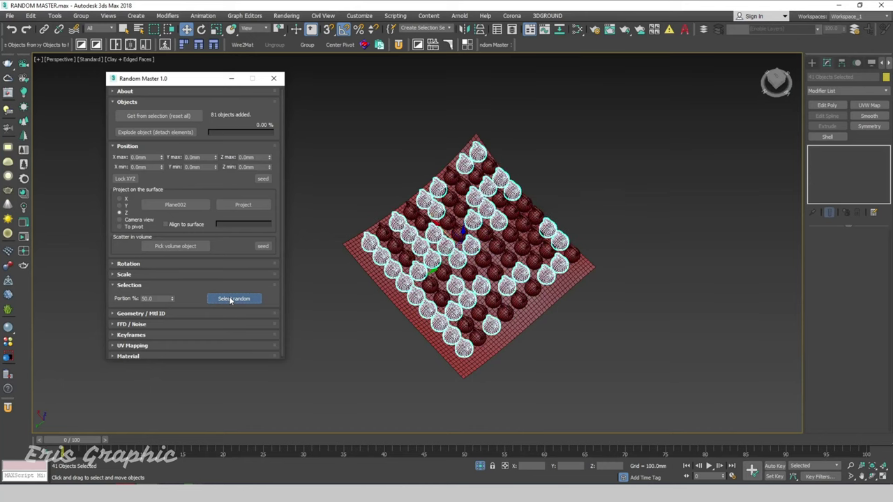
pyautogui.click(230, 300)
# Set Portion % to 5 and reshuffle the random selection several times
pyautogui.doubleClick(150, 299)
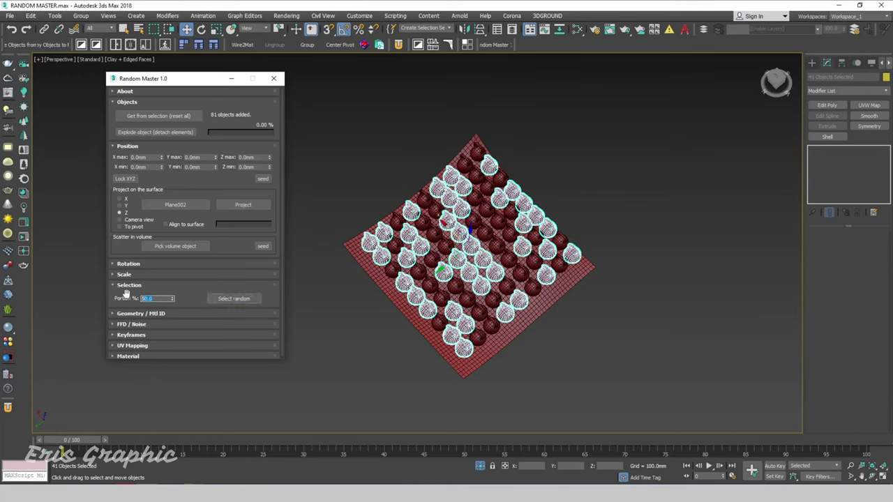
pyautogui.write('5.0')
pyautogui.click(229, 300)
pyautogui.click(229, 300)
pyautogui.click(229, 300)
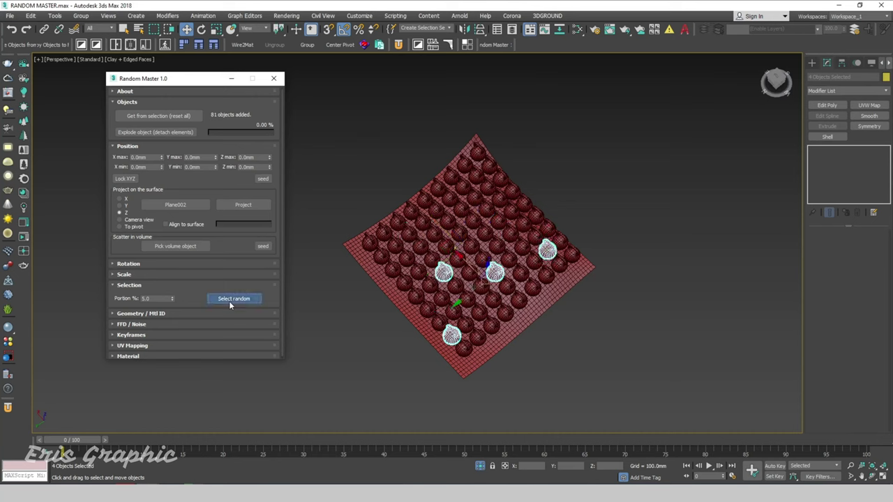
pyautogui.click(229, 300)
pyautogui.click(228, 301)
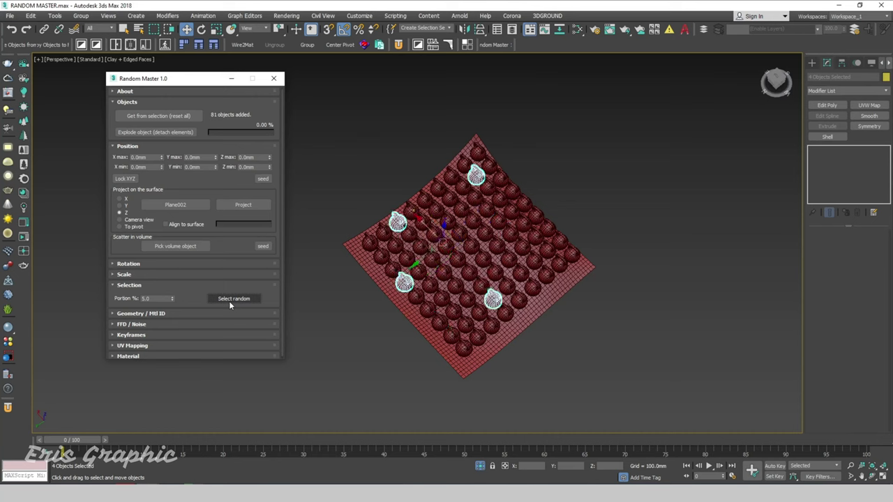
# Randomly select 100% of the objects, then a random 30% repeatedly
pyautogui.doubleClick(150, 298)
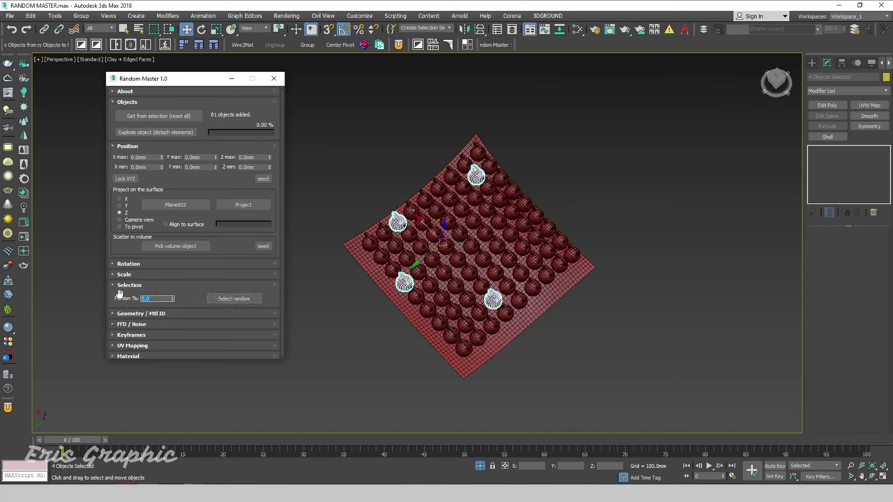
pyautogui.click(228, 299)
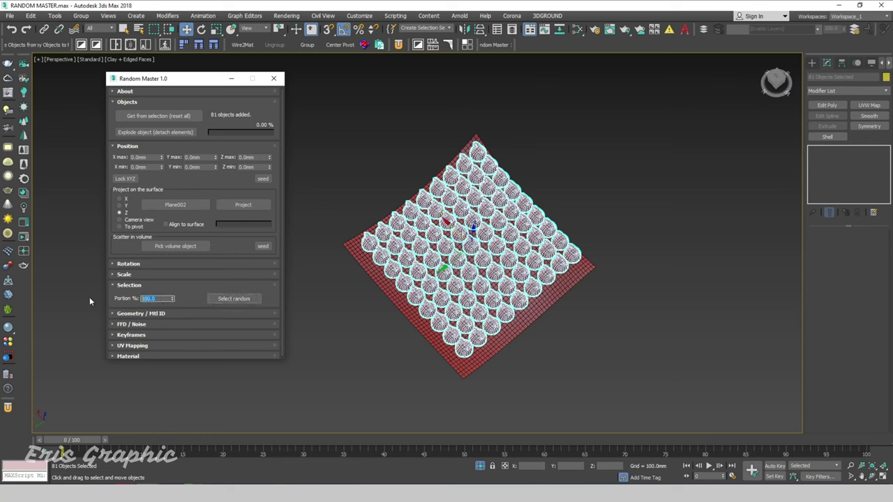
pyautogui.write('30')
pyautogui.click(235, 300)
pyautogui.click(235, 300)
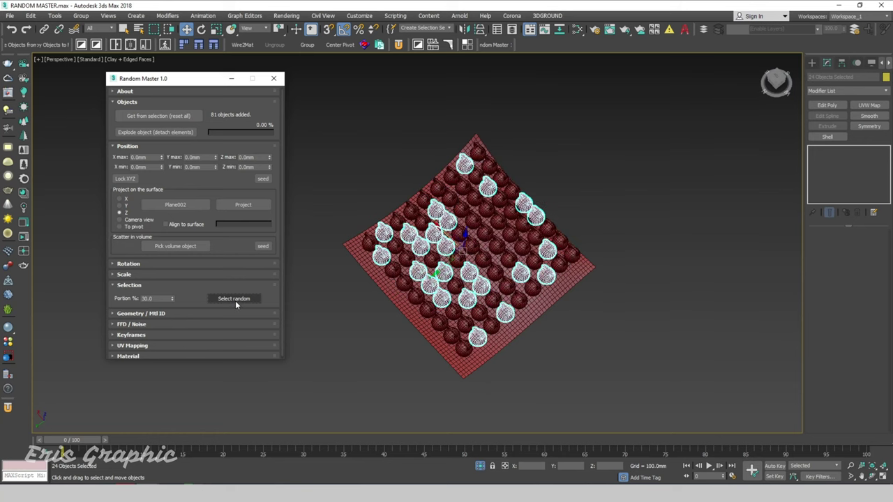
pyautogui.click(235, 301)
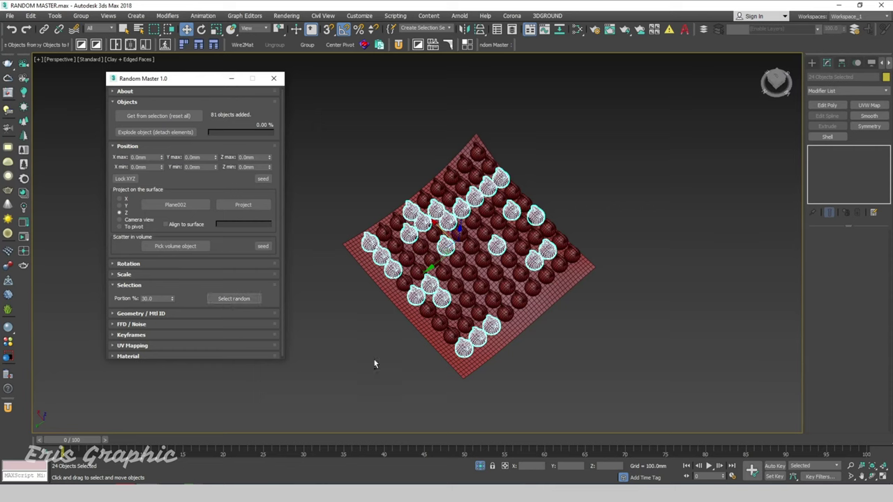
pyautogui.keyDown('alt'); pyautogui.moveTo(374, 363); pyautogui.dragTo(377, 338, button='middle'); pyautogui.keyUp('alt')
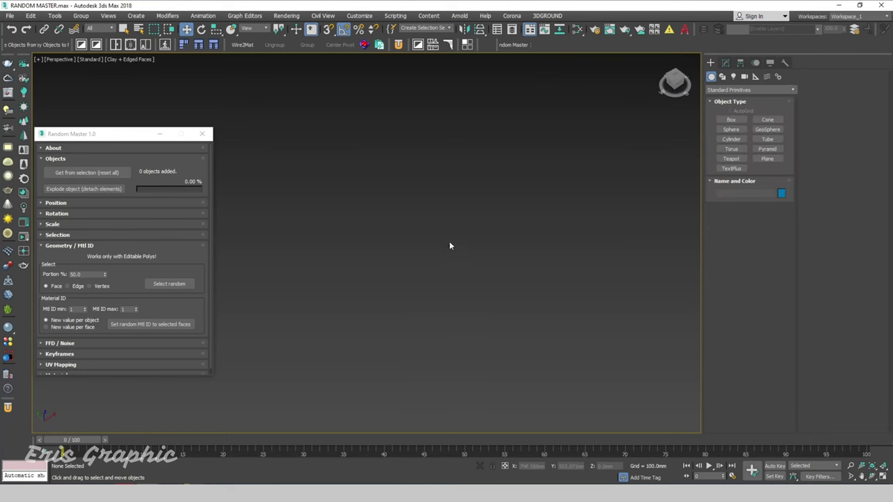
# Draw a new flat plane near the viewport centre in the empty scene
pyautogui.click(767, 159)
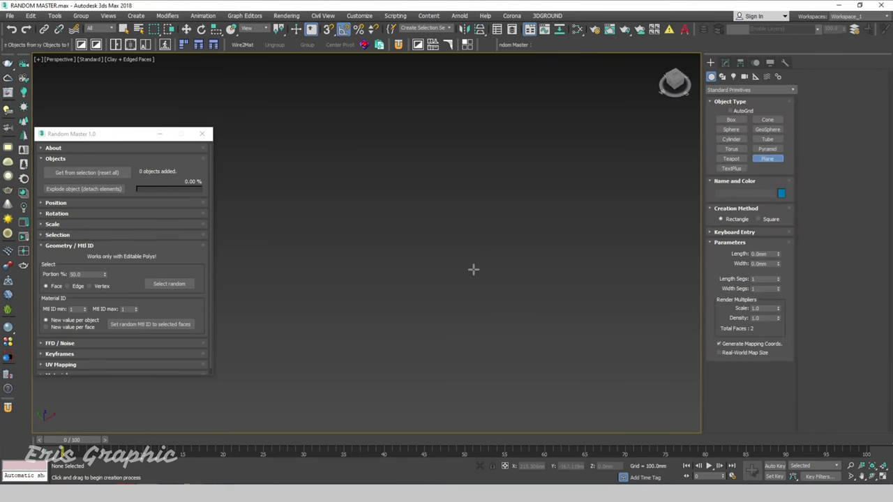
pyautogui.rightClick(389, 271)
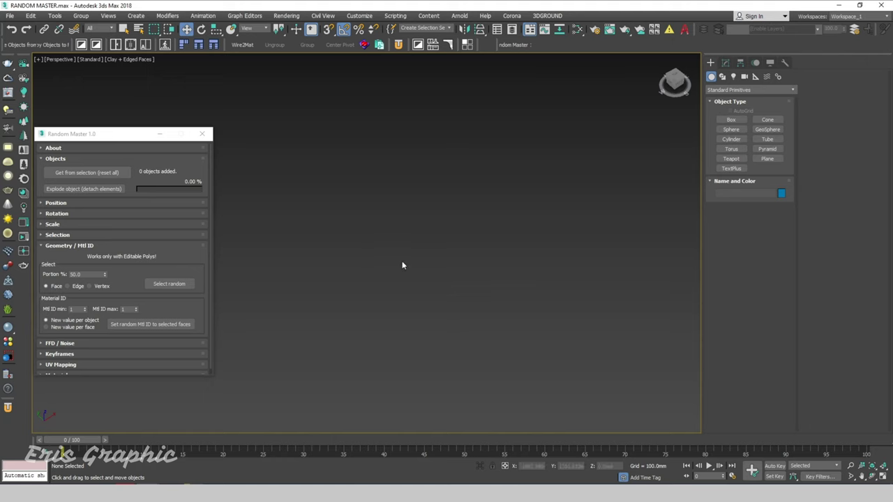
pyautogui.press('g')
pyautogui.click(767, 159)
pyautogui.moveTo(578, 150)
pyautogui.mouseDown()
pyautogui.moveTo(283, 360)
pyautogui.moveTo(379, 478)
pyautogui.moveTo(508, 409)
pyautogui.mouseUp()
pyautogui.scroll(-2, 478, 297)
pyautogui.scroll(-3, 477, 297)
pyautogui.rightClick(496, 288)
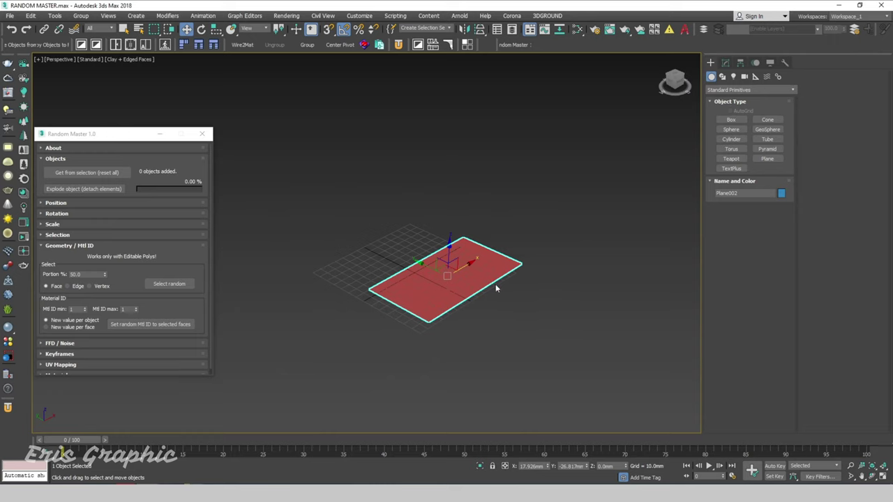
# Set the plane's width to 1500mm to make it square, then reselect it
pyautogui.click(725, 62)
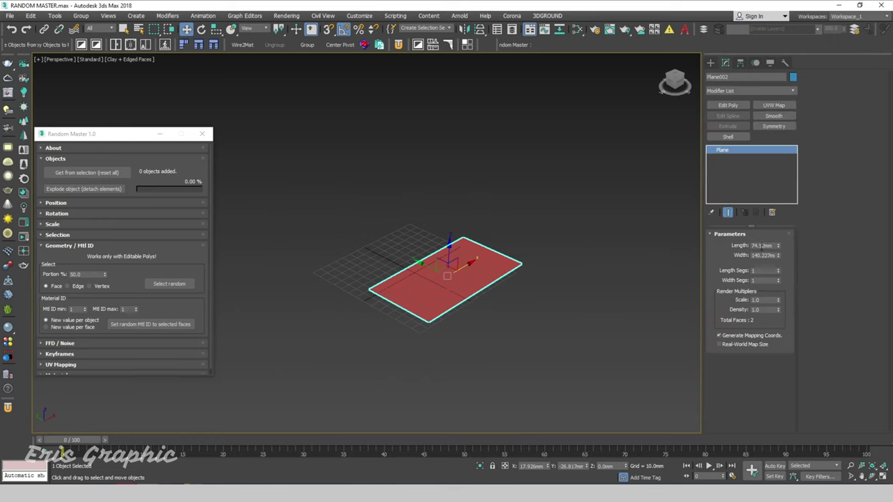
pyautogui.doubleClick(762, 246)
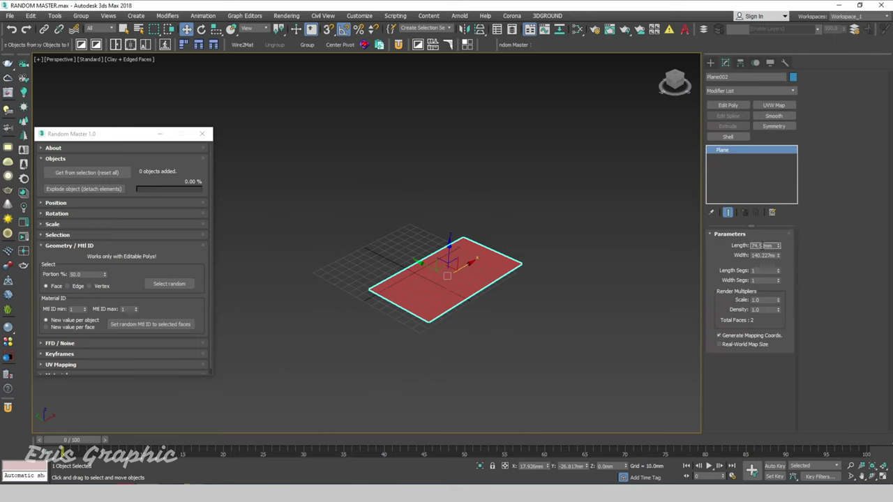
pyautogui.doubleClick(762, 255)
pyautogui.write('1500')
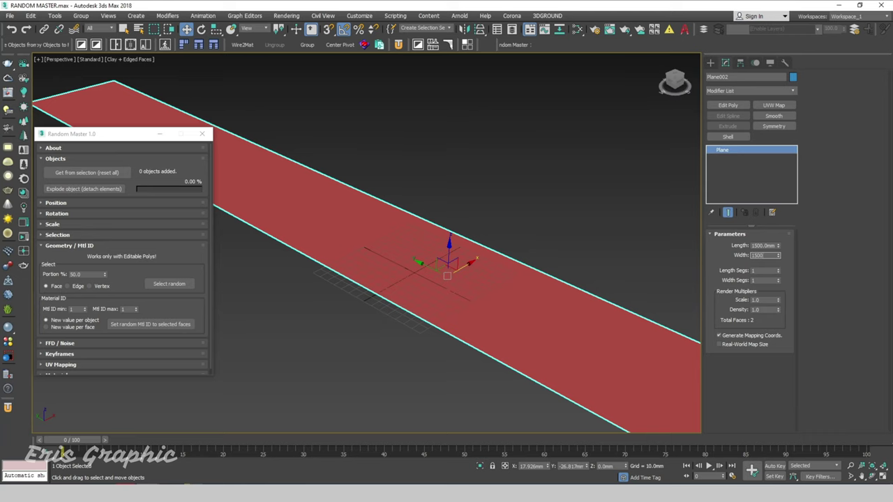
pyautogui.press('Return')
pyautogui.click(562, 224)
pyautogui.click(456, 279)
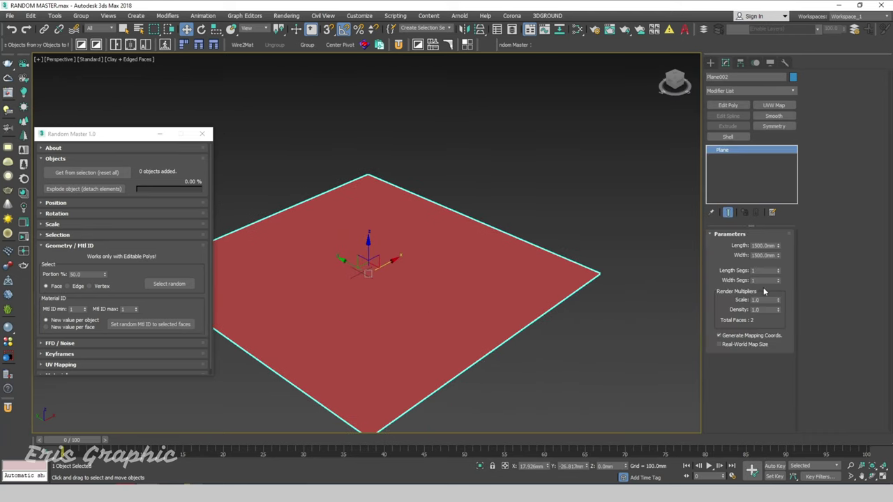
pyautogui.click(495, 165)
pyautogui.click(446, 237)
pyautogui.click(756, 90)
# Add a FloorGenerator modifier to the plane and load it into Random Master
pyautogui.press('f')
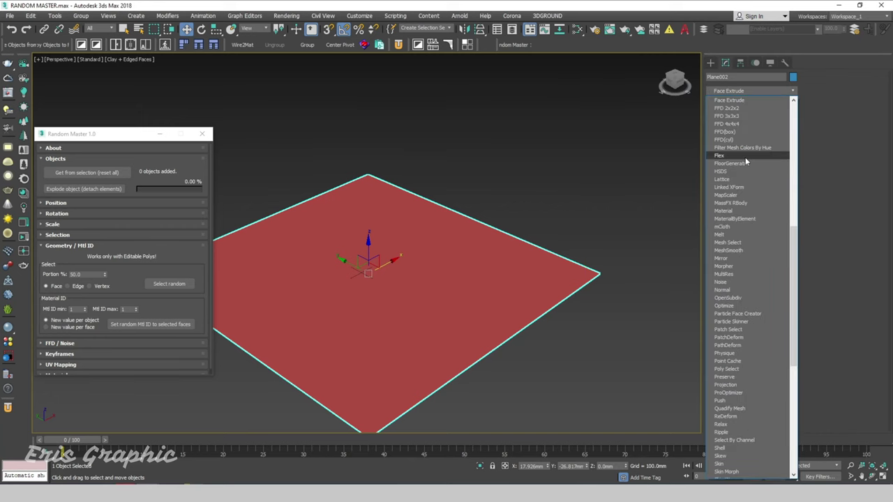
pyautogui.click(745, 164)
pyautogui.moveTo(576, 200); pyautogui.dragTo(437, 310)
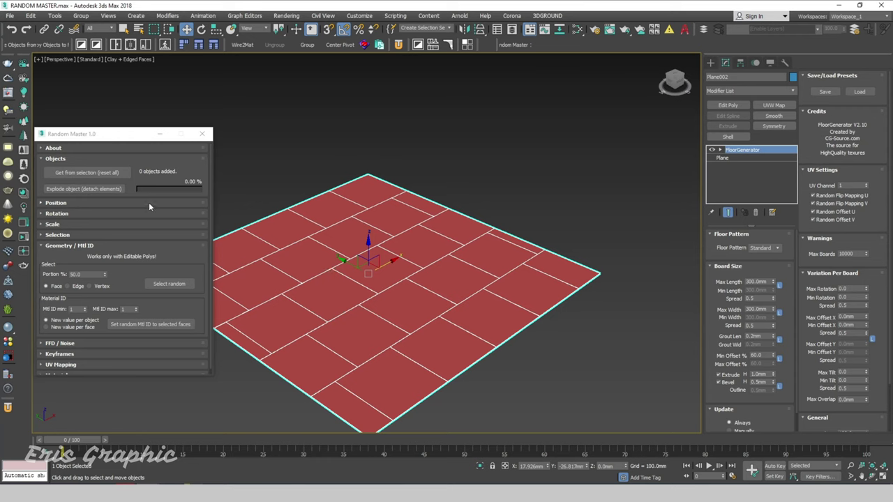
pyautogui.click(87, 172)
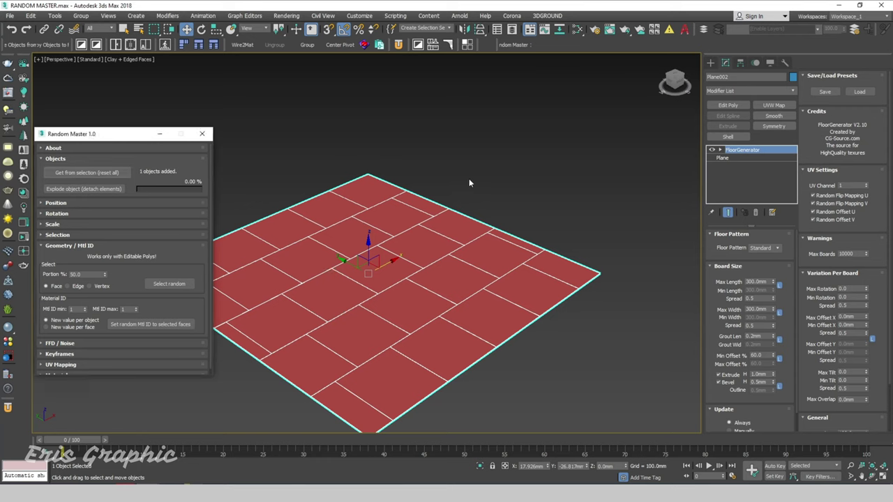
# Convert the floor to an Editable Poly and enter Polygon mode
pyautogui.rightClick(436, 249)
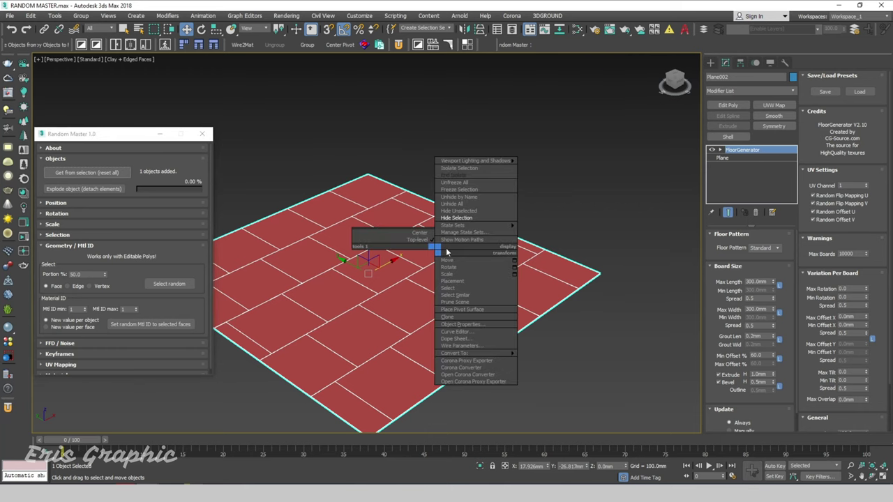
pyautogui.click(562, 360)
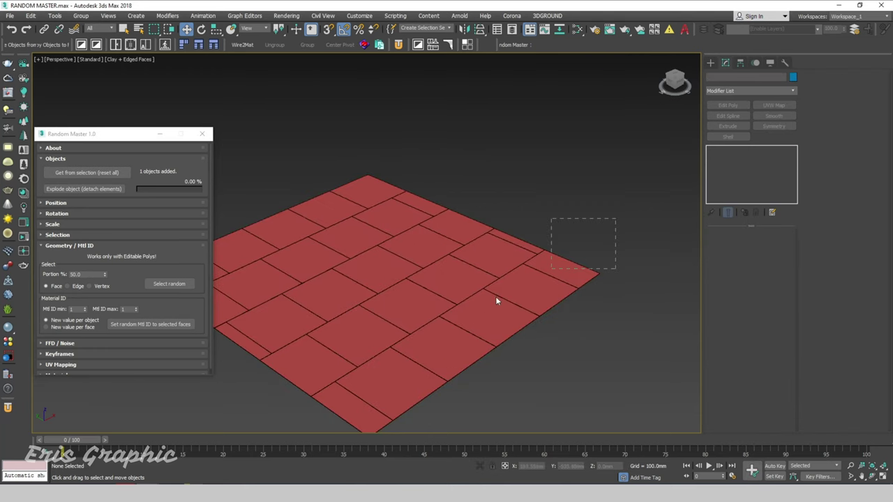
pyautogui.click(759, 245)
# Select all the plane's faces and randomly select 50% of them several times
pyautogui.hotkey('ctrl', 'a')
pyautogui.scroll(-2, 603, 230)
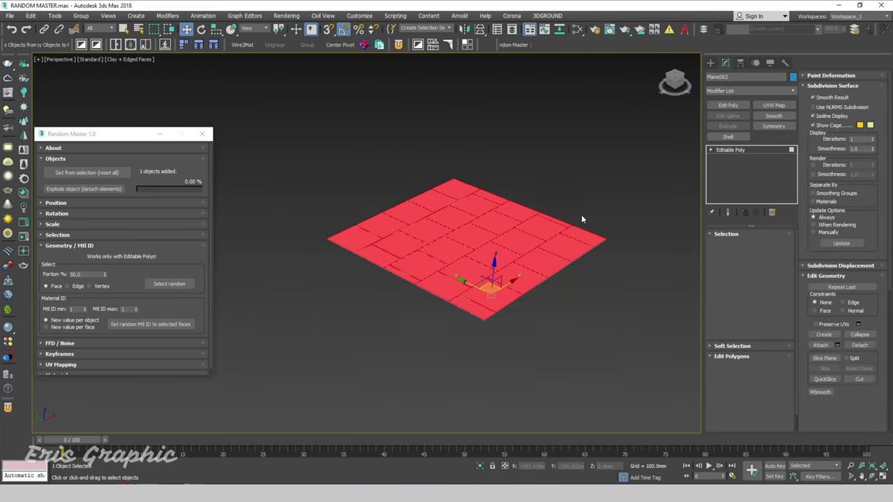
pyautogui.moveTo(618, 185); pyautogui.dragTo(279, 388)
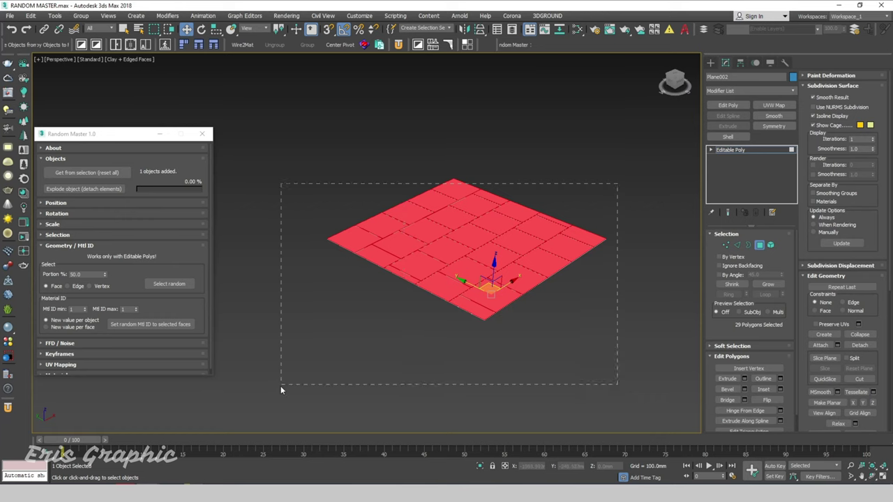
pyautogui.click(170, 284)
pyautogui.click(172, 284)
pyautogui.click(172, 284)
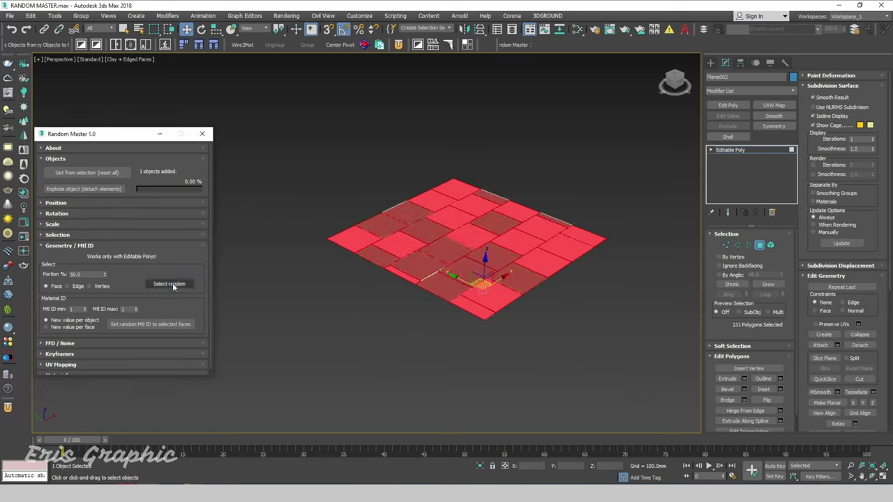
pyautogui.click(172, 284)
# Test random face selection at Portion 5%, then 100%, then back to 50%
pyautogui.moveTo(103, 274); pyautogui.dragTo(46, 274)
pyautogui.write('5')
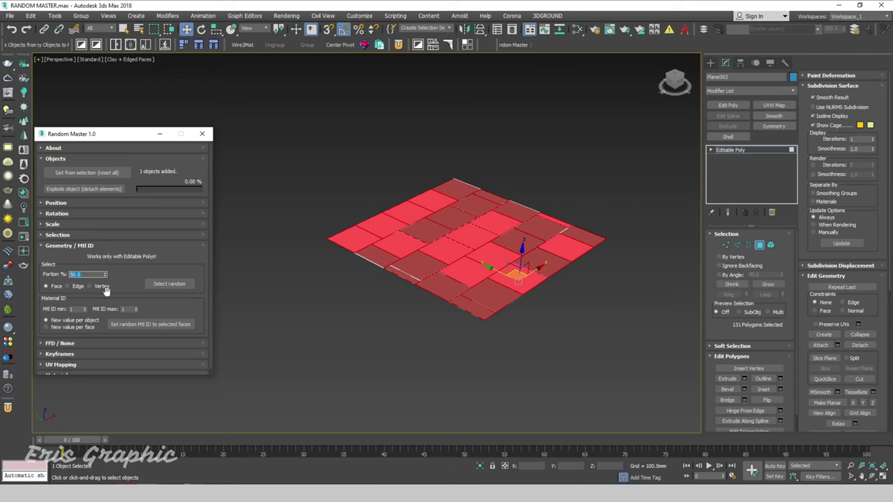
pyautogui.click(164, 284)
pyautogui.click(164, 284)
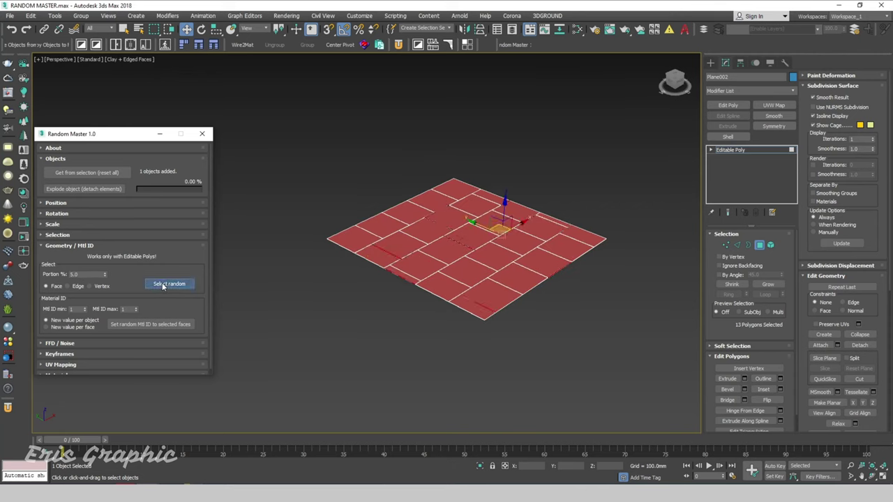
pyautogui.click(164, 285)
pyautogui.moveTo(91, 274); pyautogui.dragTo(35, 272)
pyautogui.write('100')
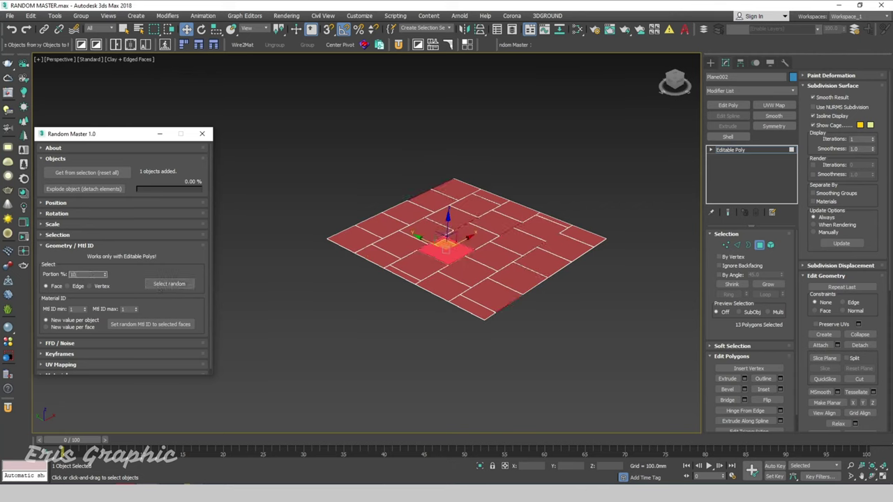
pyautogui.click(166, 285)
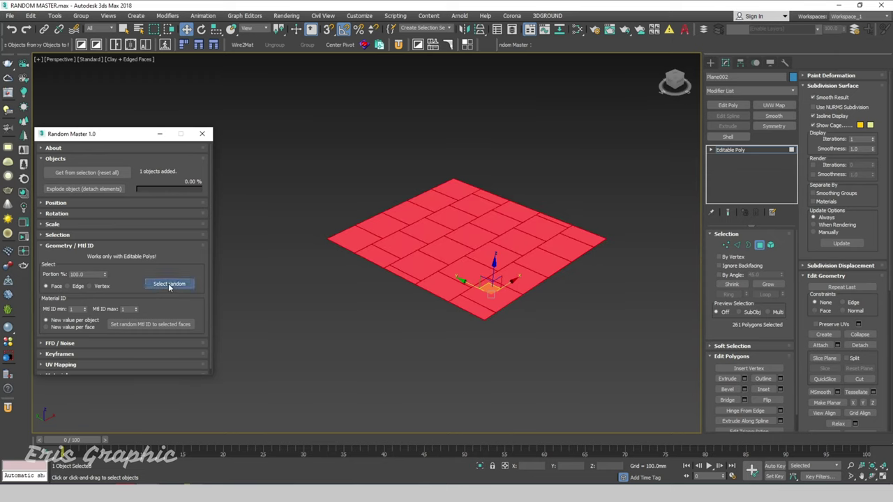
pyautogui.moveTo(101, 274); pyautogui.dragTo(35, 274)
pyautogui.write('50')
pyautogui.click(169, 284)
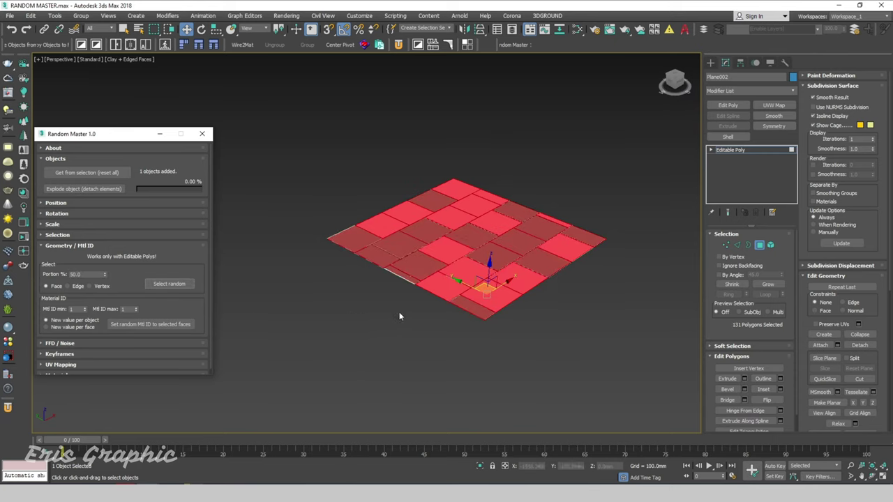
# Clear the selection, set Mtl ID max to 100, and select the floor plane
pyautogui.click(647, 198)
pyautogui.click(759, 246)
pyautogui.click(577, 163)
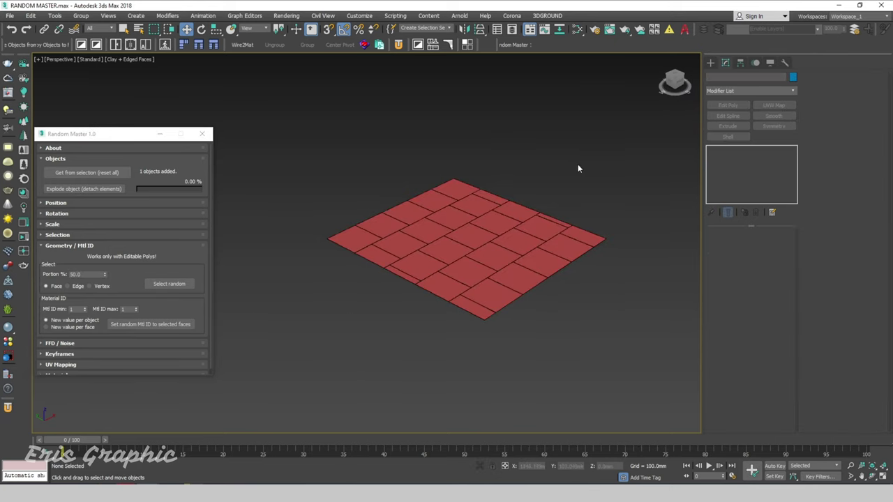
pyautogui.scroll(3, 507, 193)
pyautogui.moveTo(507, 193); pyautogui.dragTo(564, 149, button='middle')
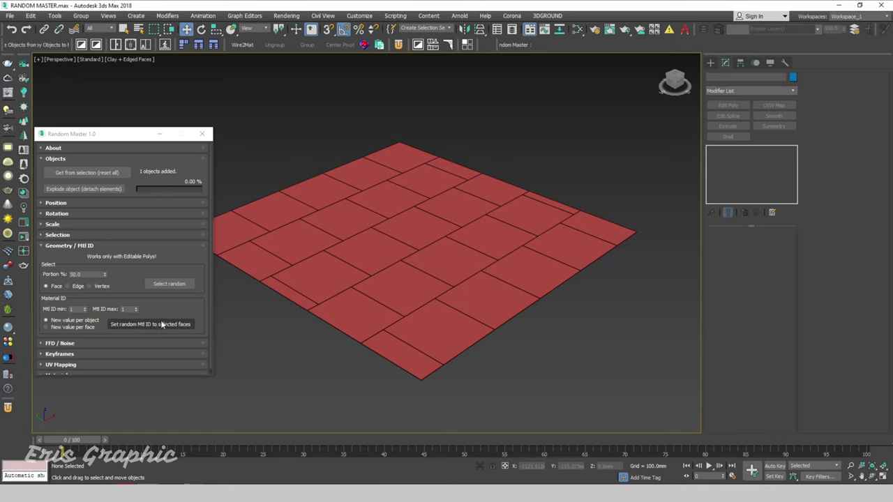
pyautogui.doubleClick(125, 309)
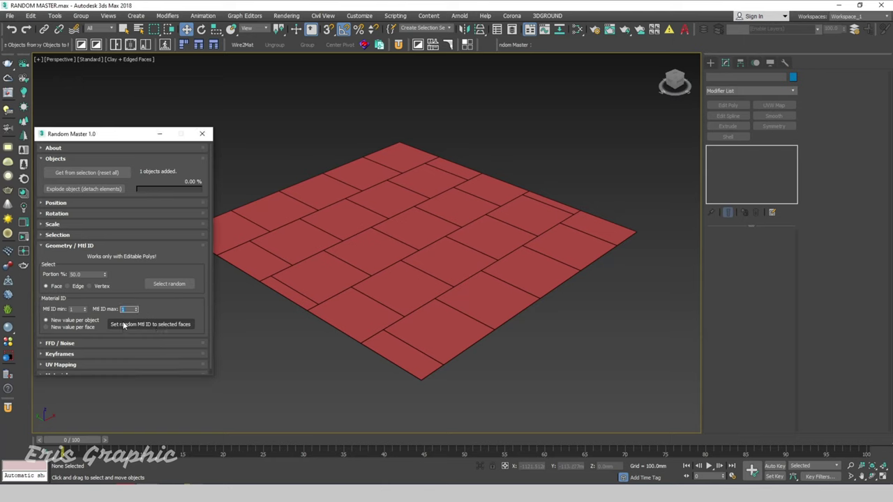
pyautogui.write('100')
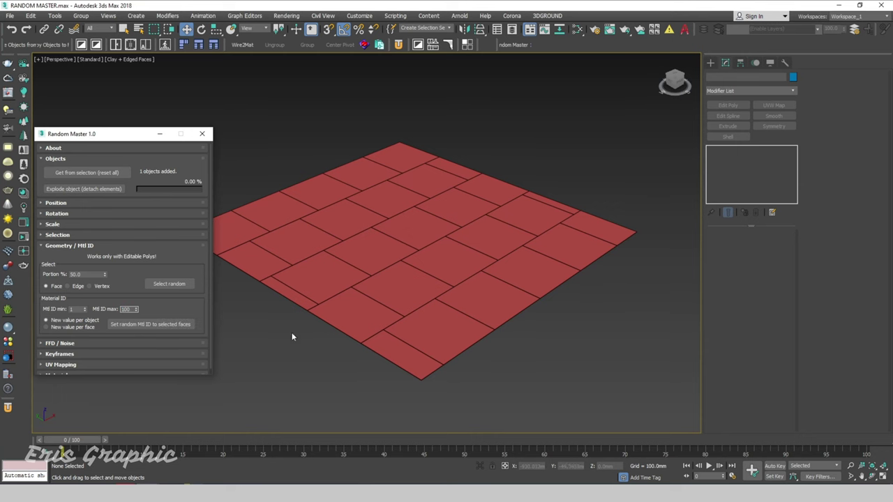
pyautogui.click(377, 257)
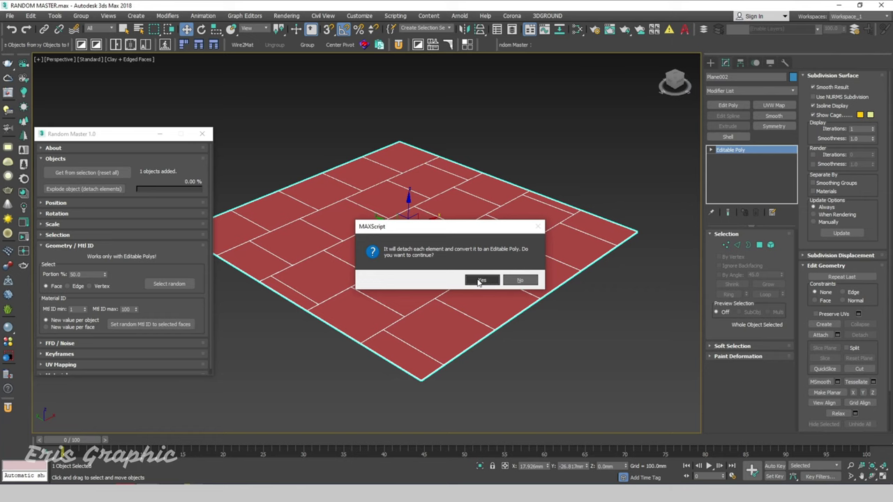
# Explode the floor into separate boards and load all 29 into Random Master
pyautogui.click(480, 281)
pyautogui.click(528, 159)
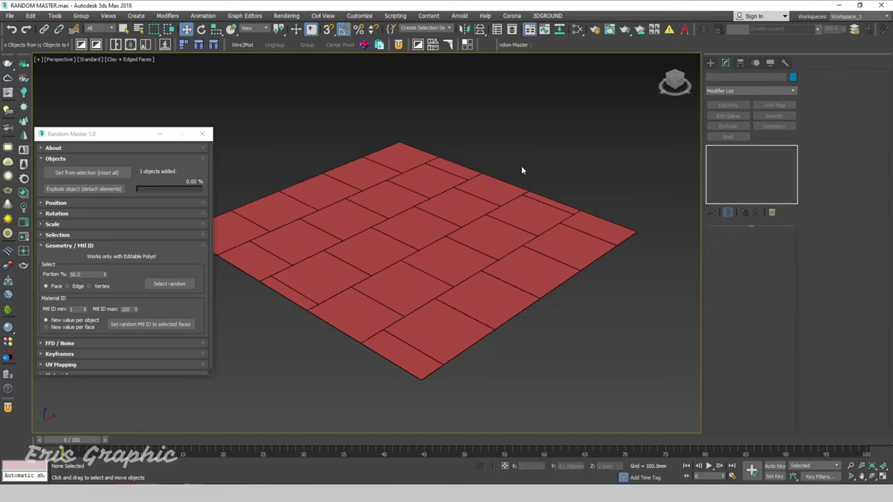
pyautogui.click(418, 230)
pyautogui.scroll(-3, 445, 220)
pyautogui.moveTo(554, 138); pyautogui.dragTo(291, 351)
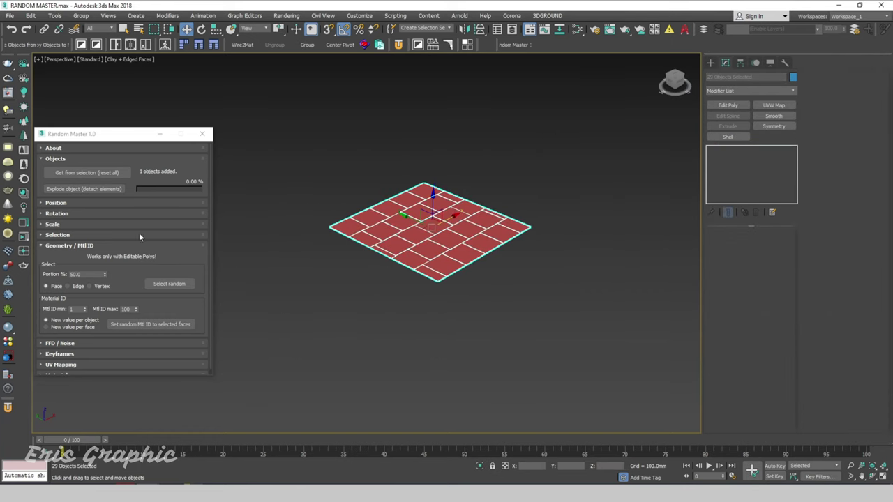
pyautogui.click(91, 175)
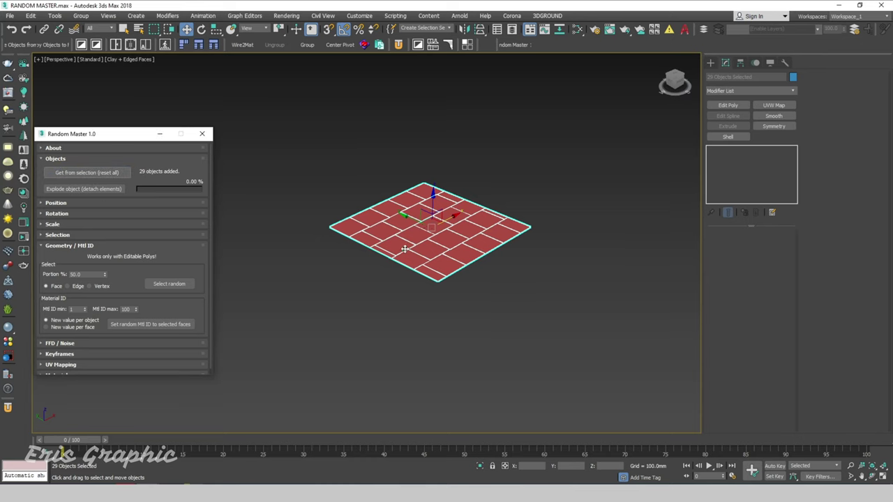
# Expand the Selection rollout and reshuffle a random board selection nine times
pyautogui.scroll(4, 405, 249)
pyautogui.scroll(-5, 394, 279)
pyautogui.click(101, 235)
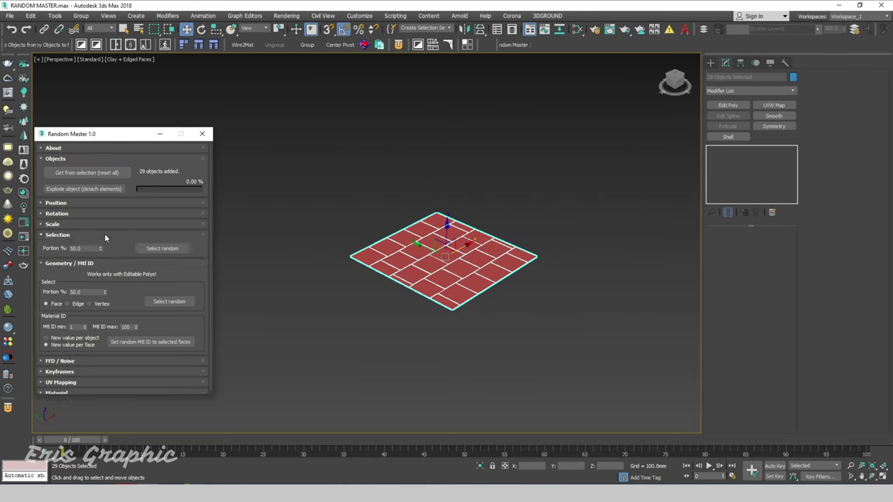
pyautogui.click(150, 248)
pyautogui.click(151, 249)
pyautogui.click(150, 249)
pyautogui.click(151, 249)
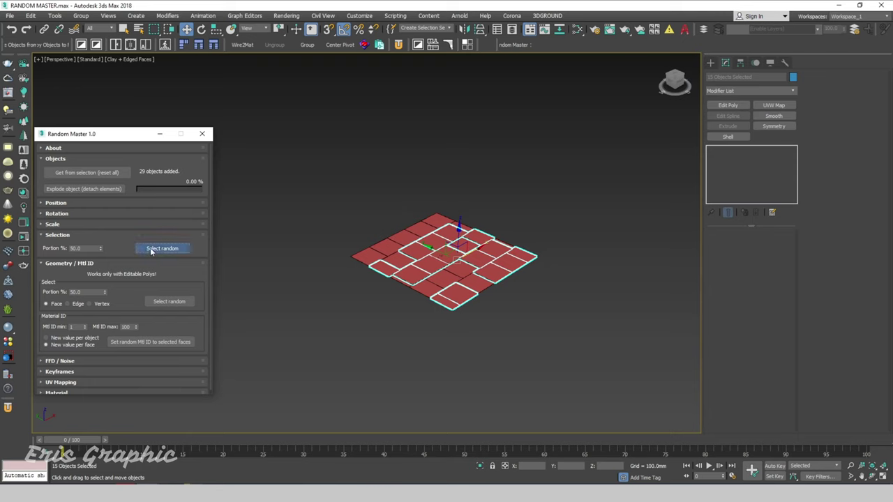
pyautogui.click(150, 249)
pyautogui.click(150, 249)
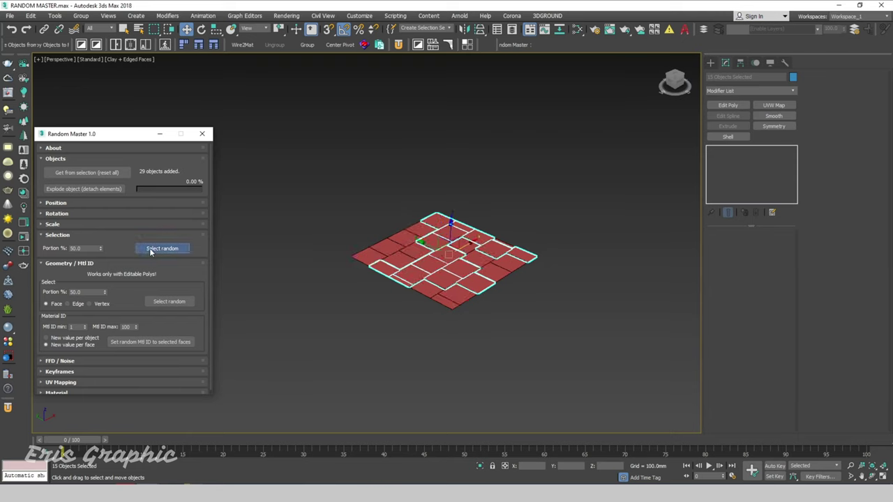
pyautogui.click(151, 249)
pyautogui.click(151, 249)
pyautogui.click(151, 249)
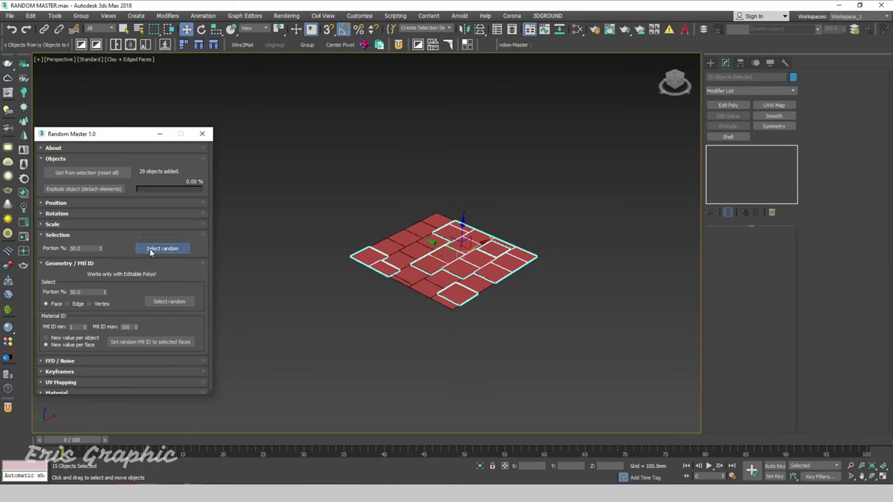
pyautogui.scroll(5, 474, 254)
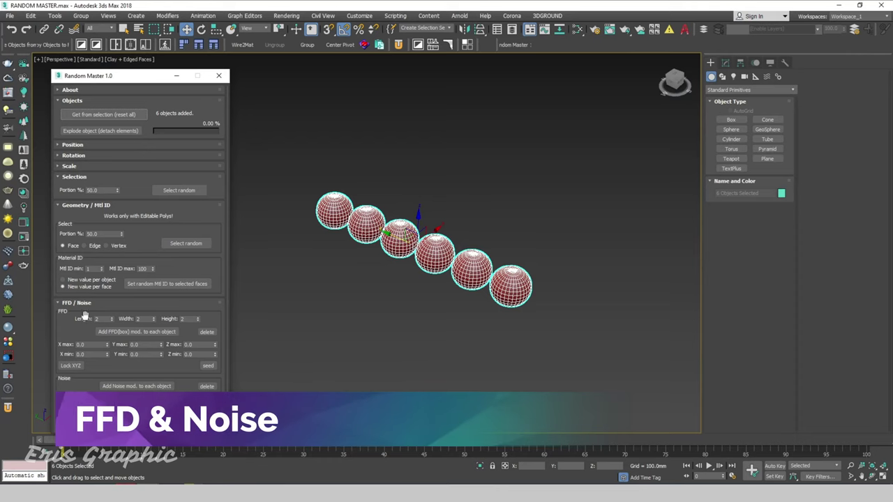
# Add an FFD(box) modifier to all six spheres, dismiss the confirmation, and select Sphere002
pyautogui.scroll(-2, 118, 301)
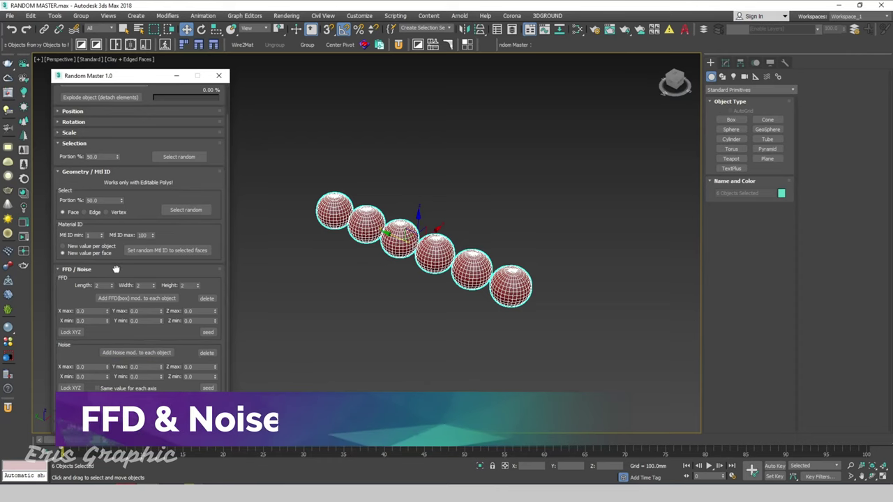
pyautogui.click(159, 299)
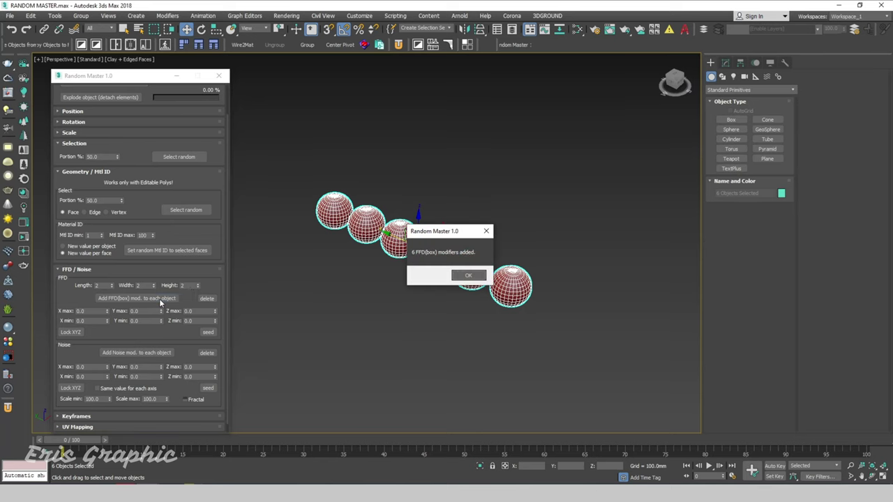
pyautogui.click(468, 276)
pyautogui.click(725, 62)
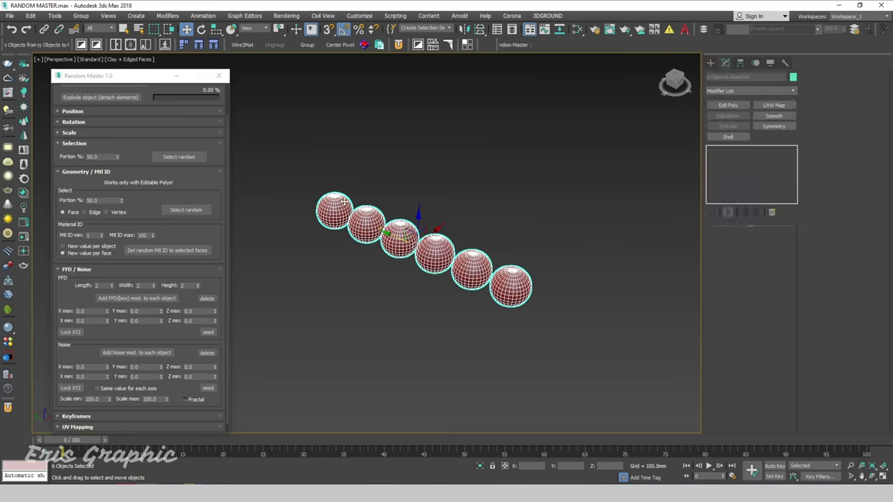
pyautogui.click(339, 203)
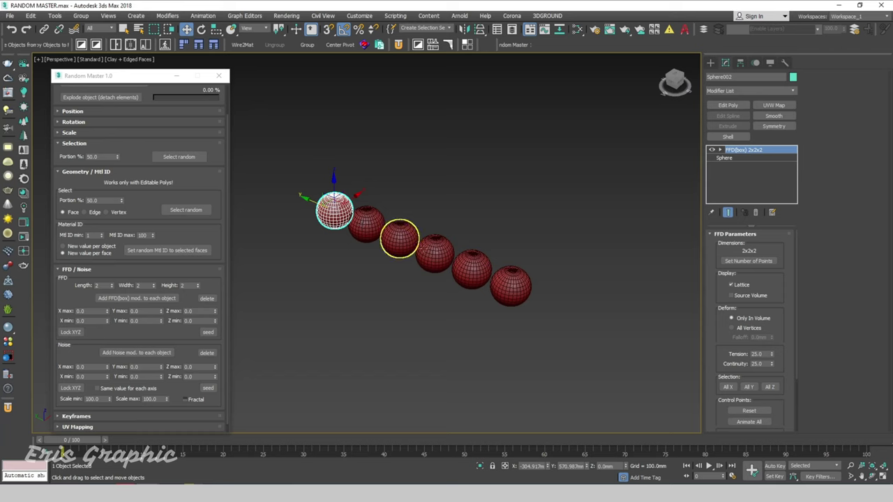
# Inspect the FFD control points on the first sphere, then deselect all spheres
pyautogui.click(720, 149)
pyautogui.click(744, 157)
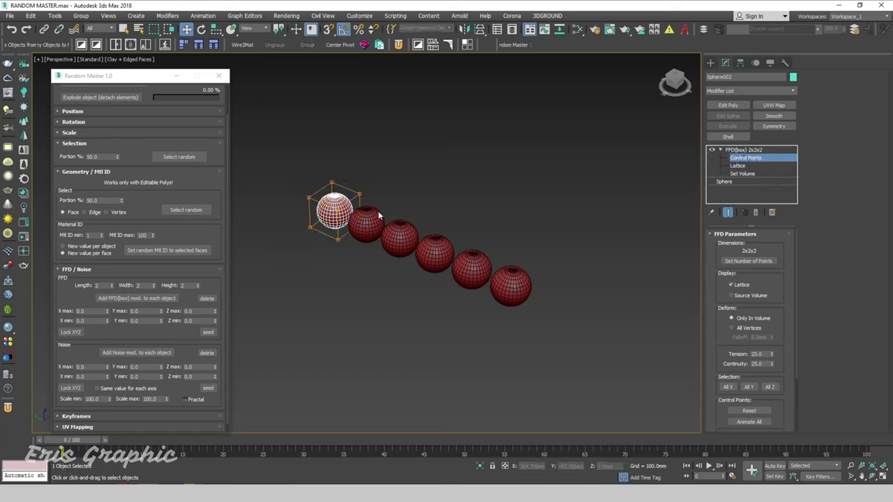
pyautogui.click(739, 150)
pyautogui.click(482, 168)
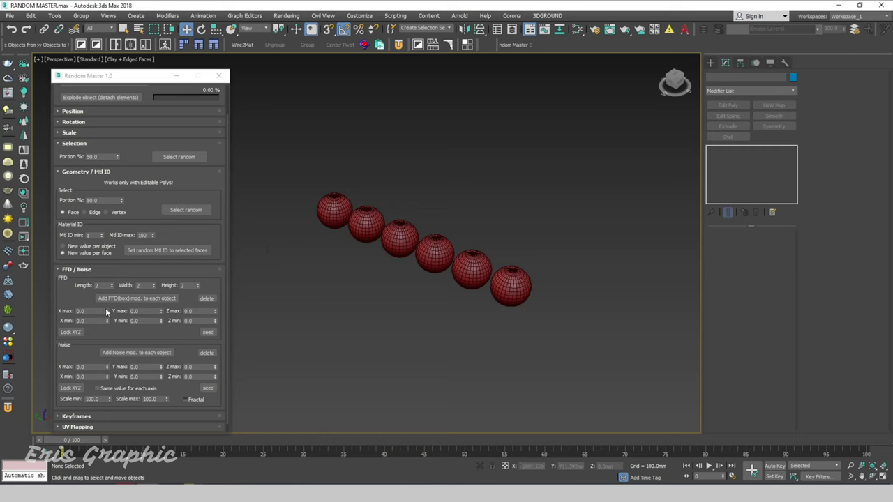
# Raise the FFD X ranges to about 2.6, squashing the spheres
pyautogui.moveTo(107, 312); pyautogui.dragTo(115, 279)
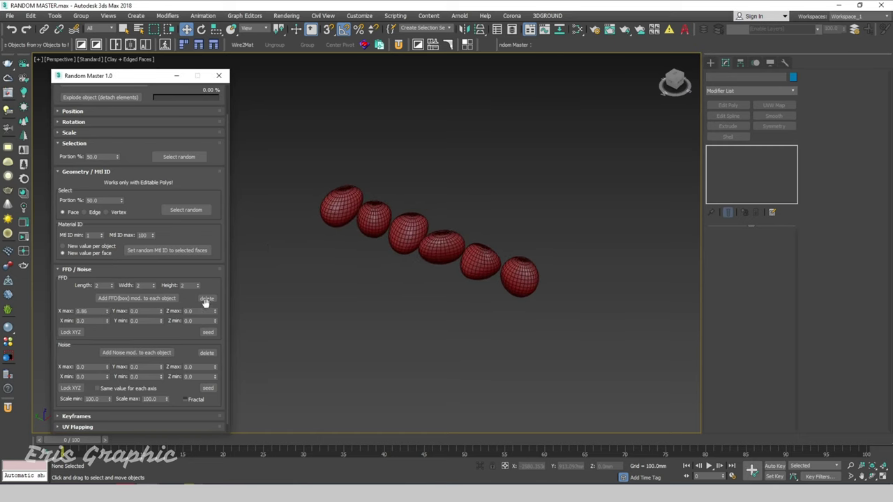
pyautogui.scroll(3, 317, 325)
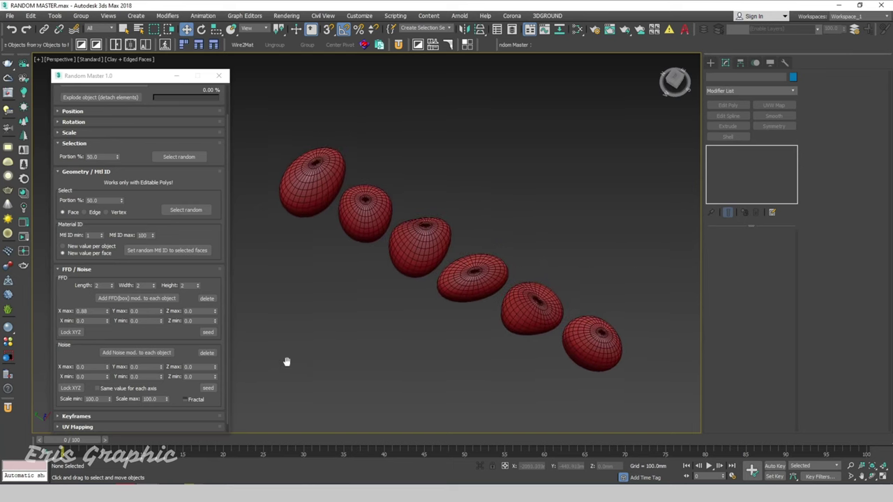
pyautogui.scroll(1, 286, 360)
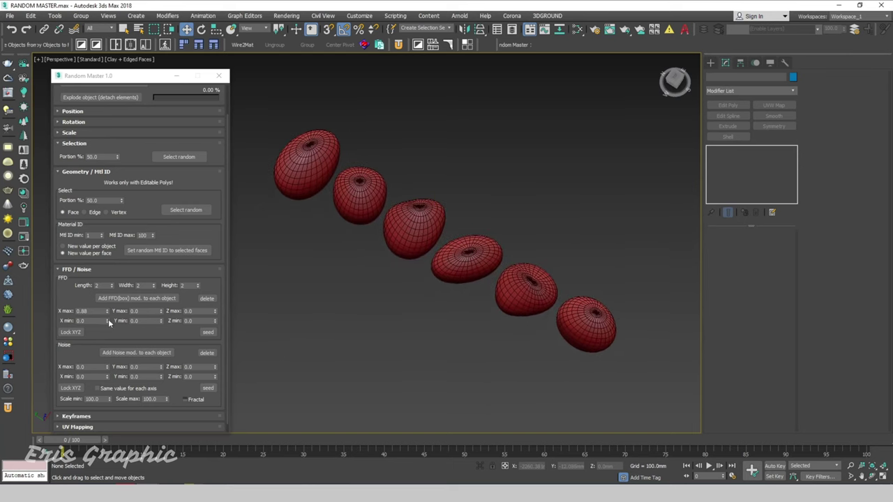
pyautogui.moveTo(107, 320)
pyautogui.mouseDown()
pyautogui.moveTo(136, 201)
pyautogui.moveTo(177, 170)
pyautogui.mouseUp()
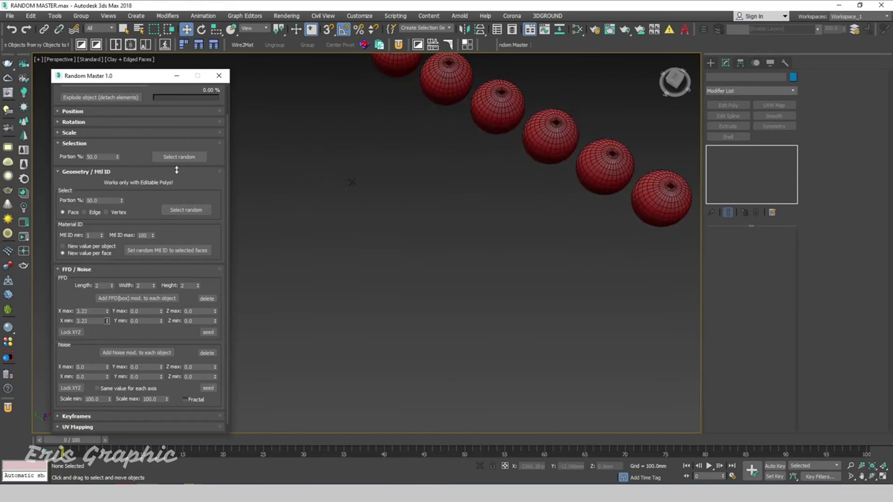
pyautogui.moveTo(285, 276)
pyautogui.mouseDown(button='middle')
pyautogui.moveTo(414, 321)
pyautogui.moveTo(376, 364)
pyautogui.mouseUp(button='middle')
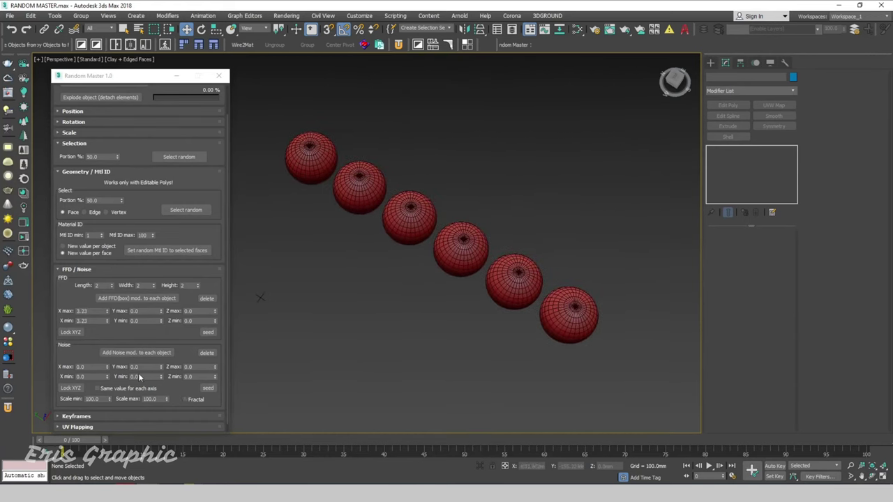
# Enter 1.0 into the FFD X max and X min fields
pyautogui.doubleClick(82, 311)
pyautogui.write('1')
pyautogui.press('Tab')
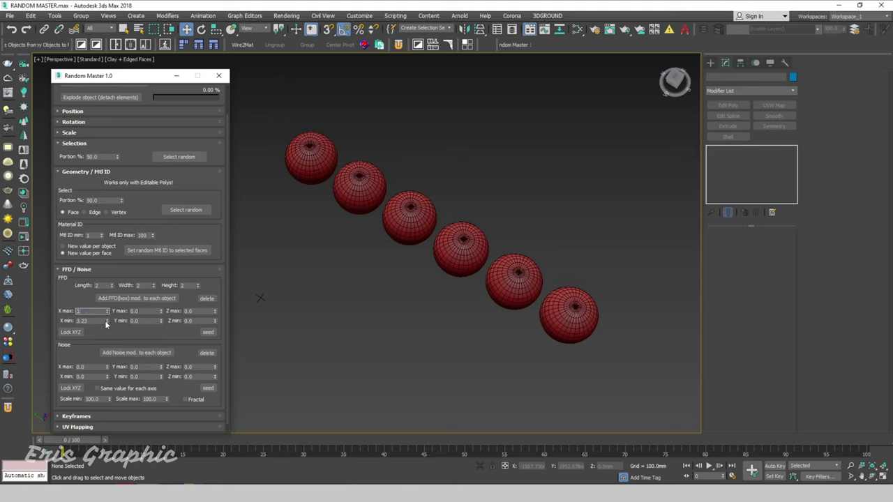
pyautogui.write('11')
pyautogui.press('Tab')
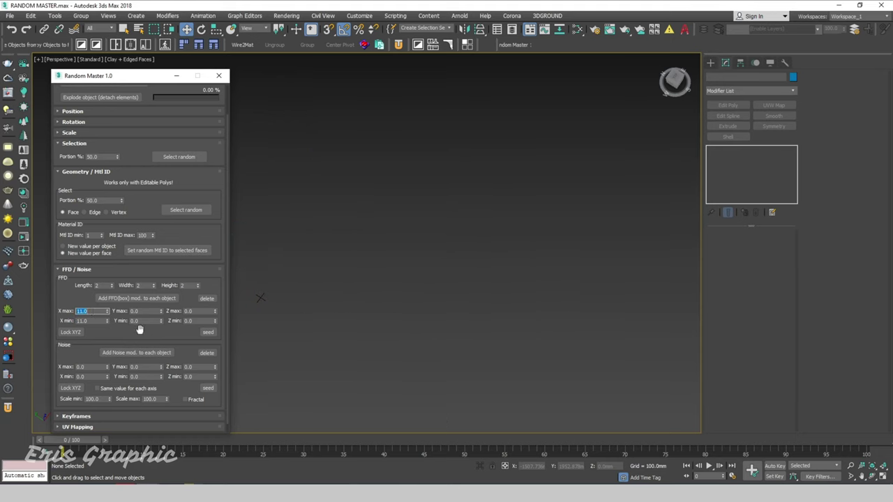
pyautogui.write('1')
pyautogui.press('Tab')
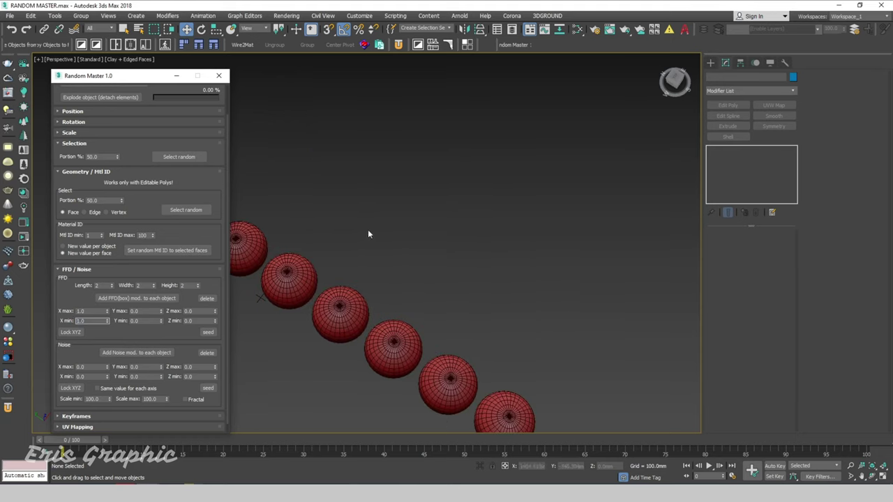
# Enable Lock XYZ for the FFD ranges, keeping X max and X min at 1.0
pyautogui.scroll(-3, 368, 234)
pyautogui.scroll(-3, 403, 238)
pyautogui.scroll(-1, 444, 233)
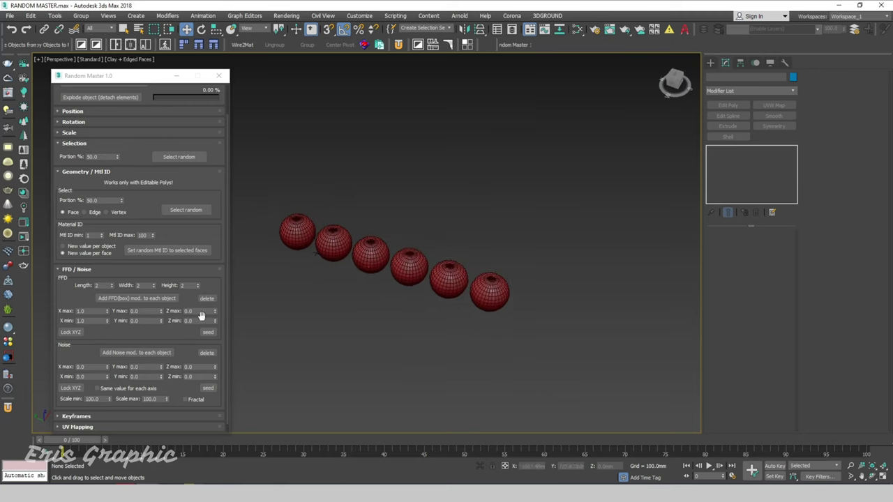
pyautogui.click(69, 332)
pyautogui.moveTo(107, 311)
pyautogui.mouseDown()
pyautogui.moveTo(128, 311)
pyautogui.moveTo(132, 327)
pyautogui.mouseUp()
pyautogui.click(76, 320)
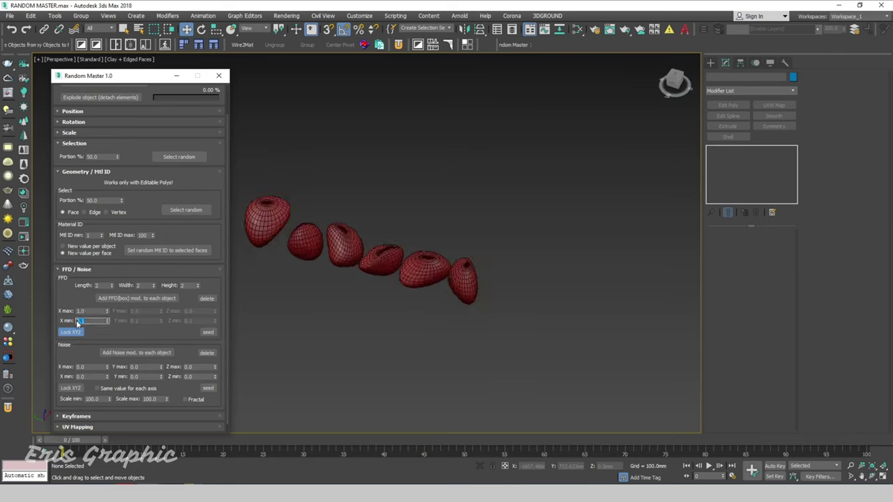
pyautogui.write('1')
pyautogui.press('Return')
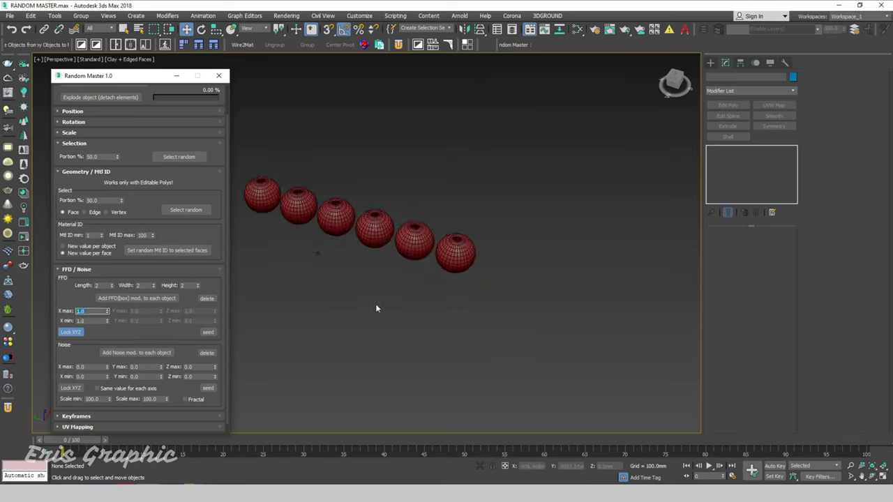
pyautogui.moveTo(376, 308); pyautogui.dragTo(391, 325, button='middle')
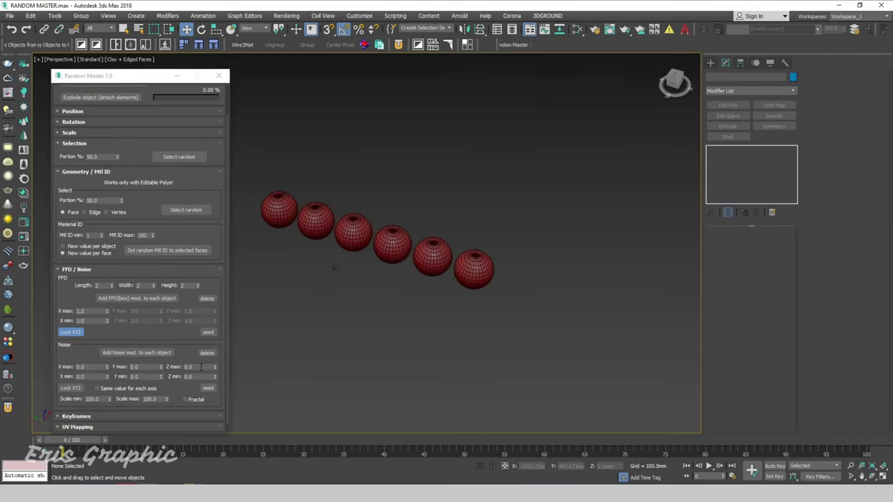
# Add a Noise modifier to each sphere and lock the Noise ranges across XYZ
pyautogui.click(129, 353)
pyautogui.click(459, 277)
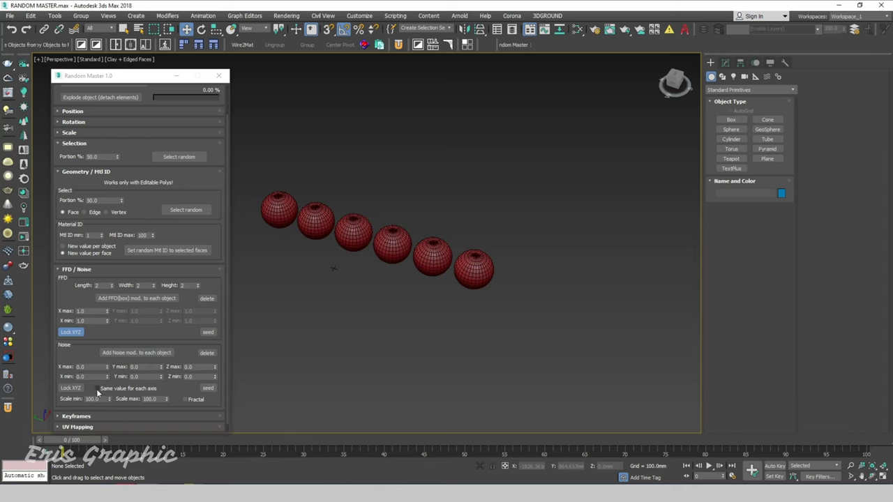
pyautogui.moveTo(106, 376); pyautogui.dragTo(110, 352)
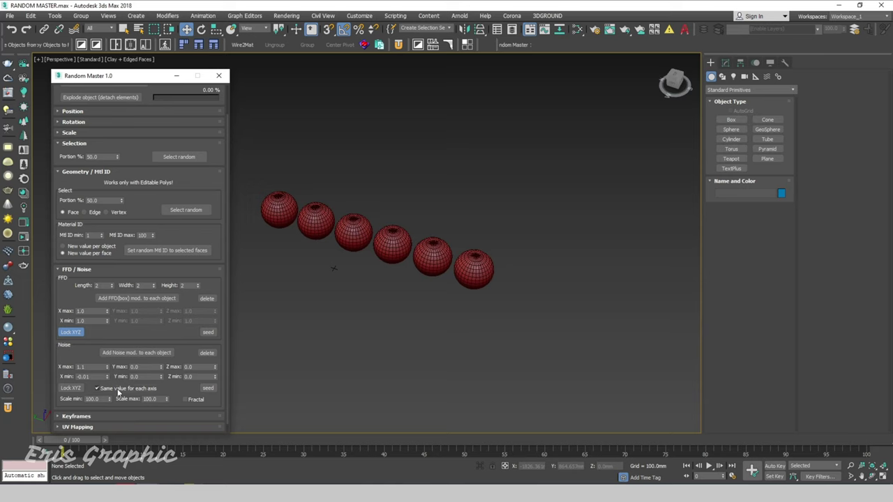
pyautogui.click(72, 388)
# Set the Noise range values to 10 and 100 and view the noisy spheres
pyautogui.moveTo(108, 370); pyautogui.dragTo(109, 350)
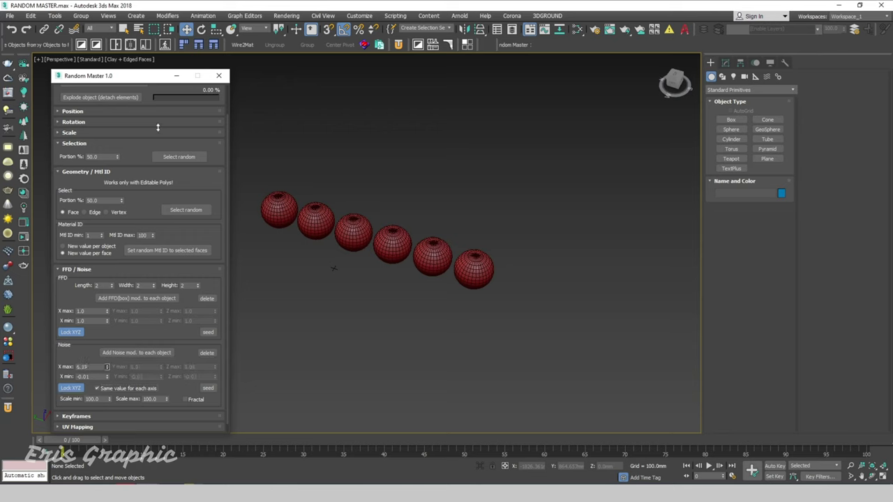
pyautogui.hotkey('shift', 'Tab')
pyautogui.write('10')
pyautogui.press('Tab')
pyautogui.press('Return')
pyautogui.hotkey('shift', 'Tab')
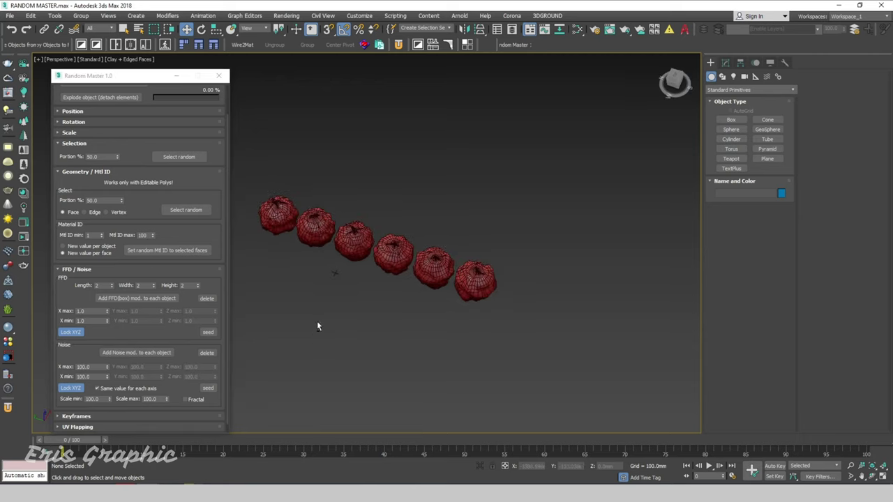
pyautogui.scroll(5, 354, 287)
pyautogui.scroll(-4, 354, 288)
pyautogui.moveTo(355, 288)
pyautogui.keyDown('alt'); pyautogui.mouseDown(button='middle')
pyautogui.moveTo(413, 313)
pyautogui.moveTo(431, 295)
pyautogui.mouseUp(button='middle'); pyautogui.keyUp('alt')
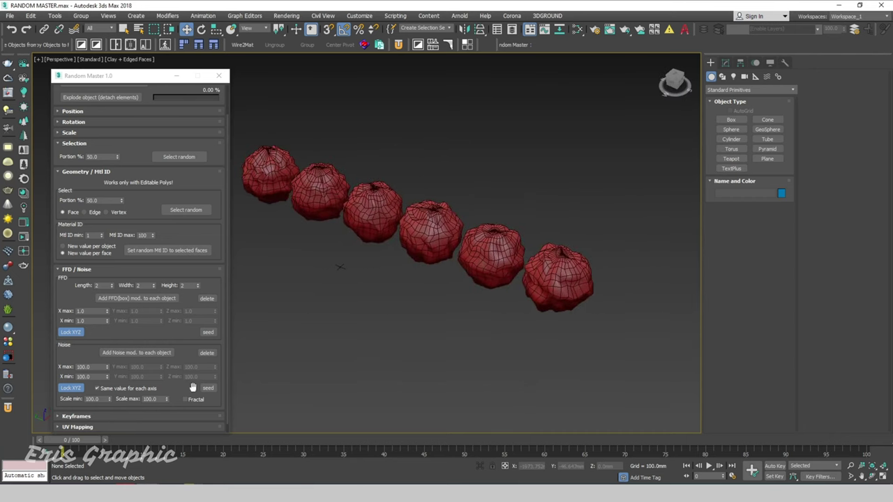
# Try Noise strengths of 500 and 200, re-randomizing the seed several times
pyautogui.moveTo(106, 365); pyautogui.dragTo(118, 205)
pyautogui.doubleClick(98, 366)
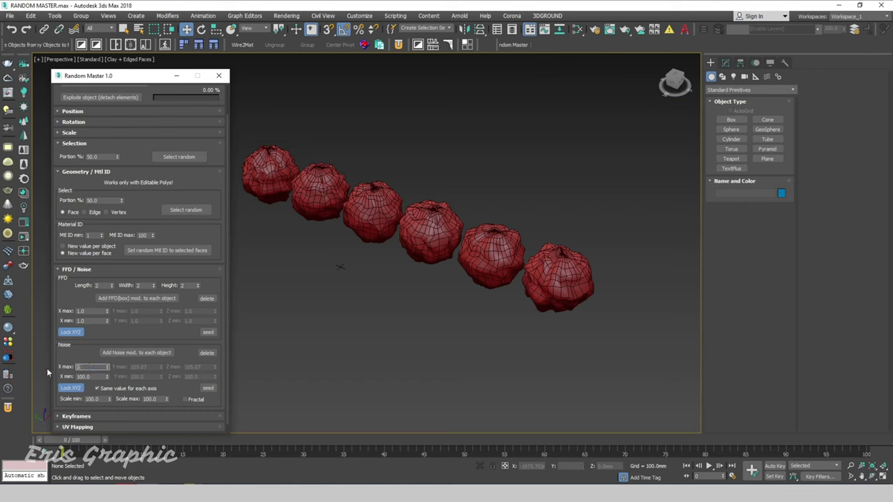
pyautogui.press('Return')
pyautogui.keyDown('alt'); pyautogui.moveTo(376, 361); pyautogui.dragTo(440, 301, button='middle'); pyautogui.keyUp('alt')
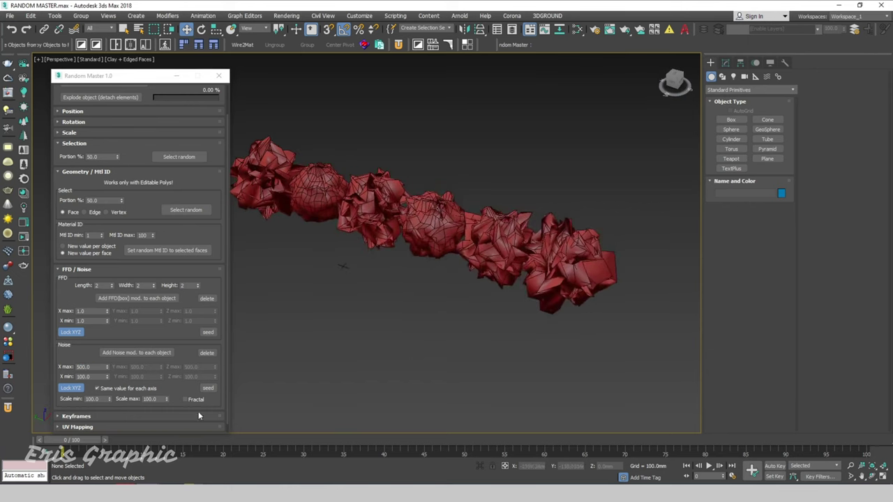
pyautogui.doubleClick(85, 367)
pyautogui.write('200')
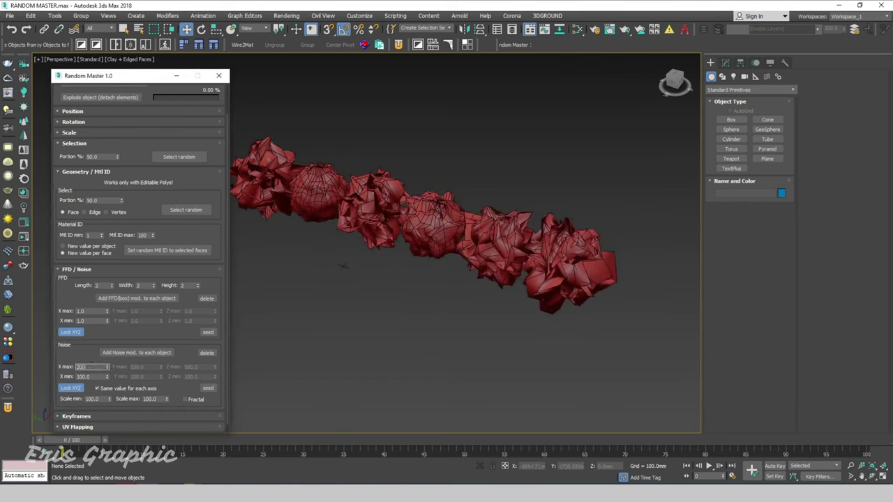
pyautogui.press('Return')
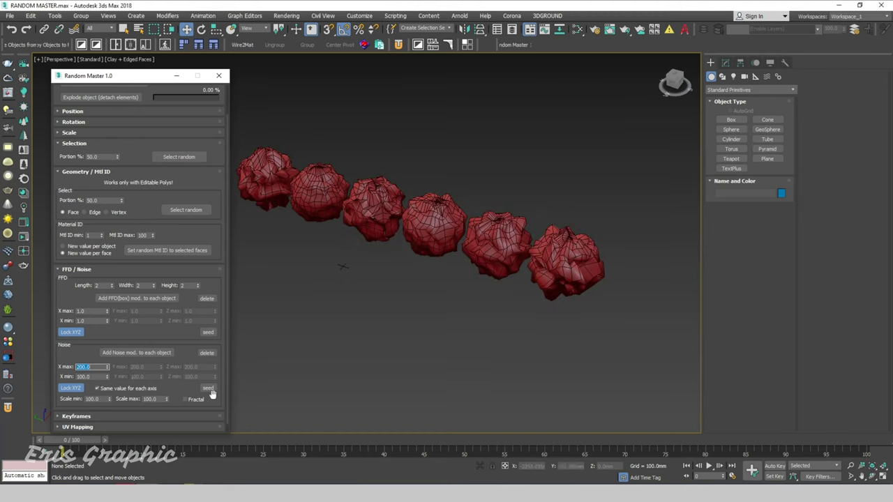
pyautogui.click(208, 387)
pyautogui.click(208, 387)
pyautogui.click(208, 387)
pyautogui.click(209, 389)
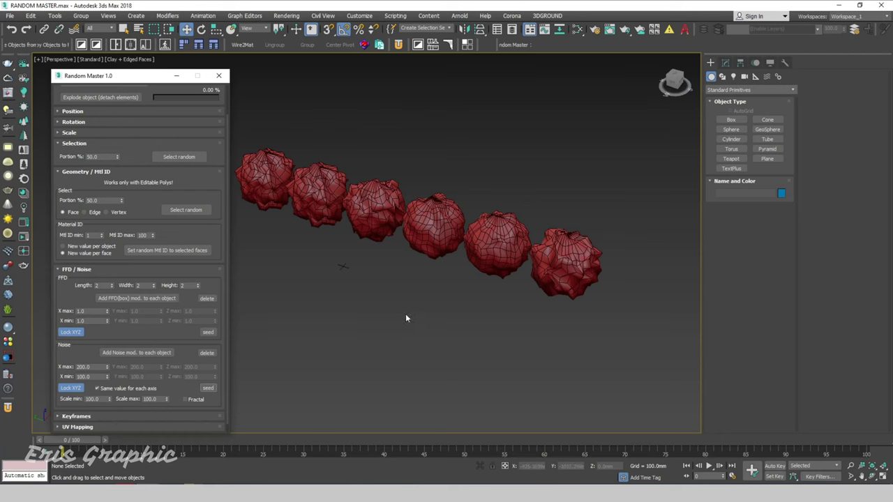
# Set the Noise strength to 60
pyautogui.keyDown('alt'); pyautogui.moveTo(405, 318); pyautogui.dragTo(393, 343, button='middle'); pyautogui.keyUp('alt')
pyautogui.doubleClick(83, 367)
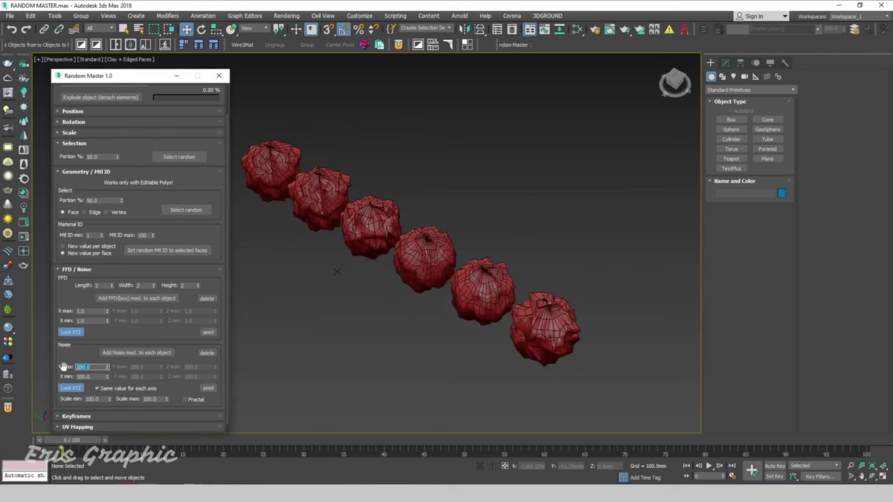
pyautogui.write('60')
pyautogui.press('Return')
pyautogui.moveTo(299, 396)
pyautogui.keyDown('alt'); pyautogui.mouseDown(button='middle')
pyautogui.moveTo(409, 298)
pyautogui.moveTo(388, 348)
pyautogui.moveTo(348, 334)
pyautogui.mouseUp(button='middle'); pyautogui.keyUp('alt')
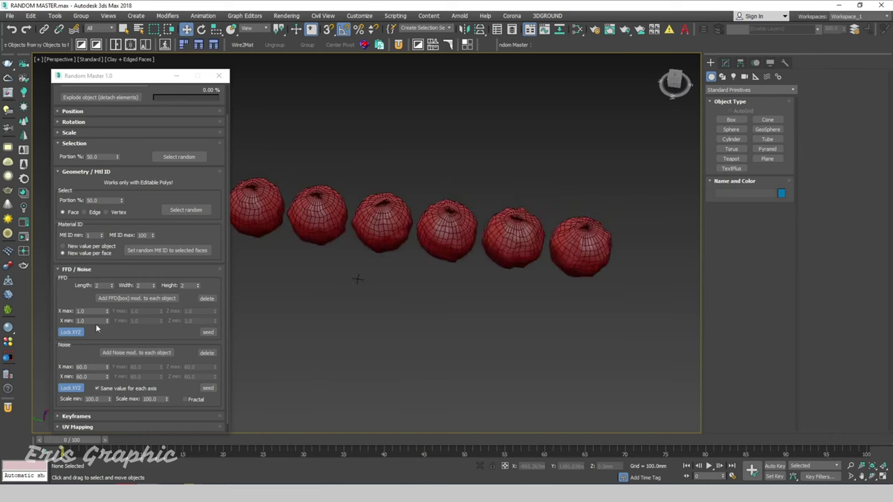
# Unlock the FFD XYZ ranges, with X near 0.24, to reshape spheres irregularly
pyautogui.moveTo(106, 310)
pyautogui.mouseDown()
pyautogui.moveTo(125, 346)
pyautogui.moveTo(110, 329)
pyautogui.moveTo(111, 346)
pyautogui.moveTo(108, 324)
pyautogui.mouseUp()
pyautogui.click(71, 333)
pyautogui.moveTo(358, 279)
pyautogui.keyDown('alt'); pyautogui.mouseDown(button='middle')
pyautogui.moveTo(316, 320)
pyautogui.moveTo(319, 338)
pyautogui.moveTo(441, 221)
pyautogui.mouseUp(button='middle'); pyautogui.keyUp('alt')
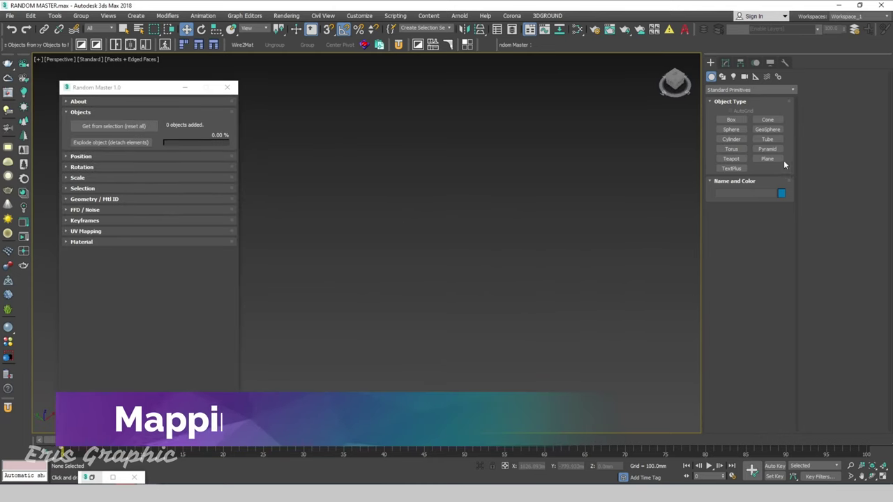
# Draw a new plane in the Perspective viewport
pyautogui.click(778, 159)
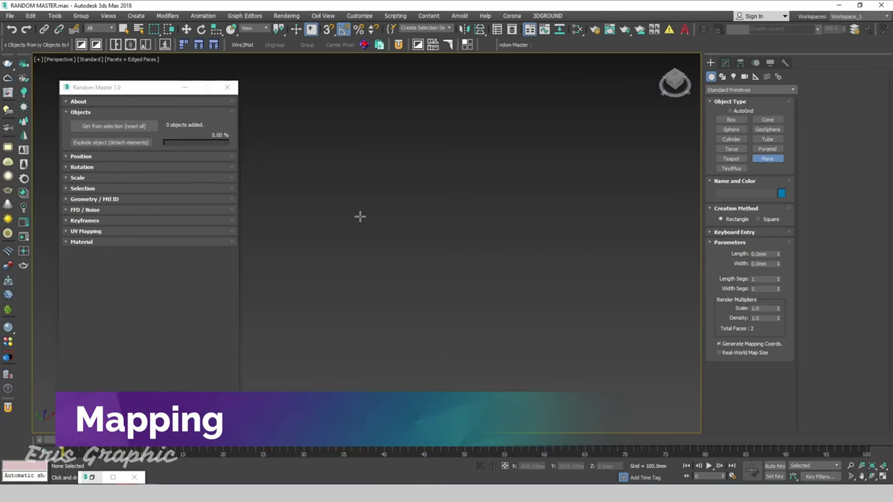
pyautogui.moveTo(410, 205)
pyautogui.mouseDown()
pyautogui.moveTo(398, 281)
pyautogui.moveTo(401, 399)
pyautogui.mouseUp()
pyautogui.click(446, 403)
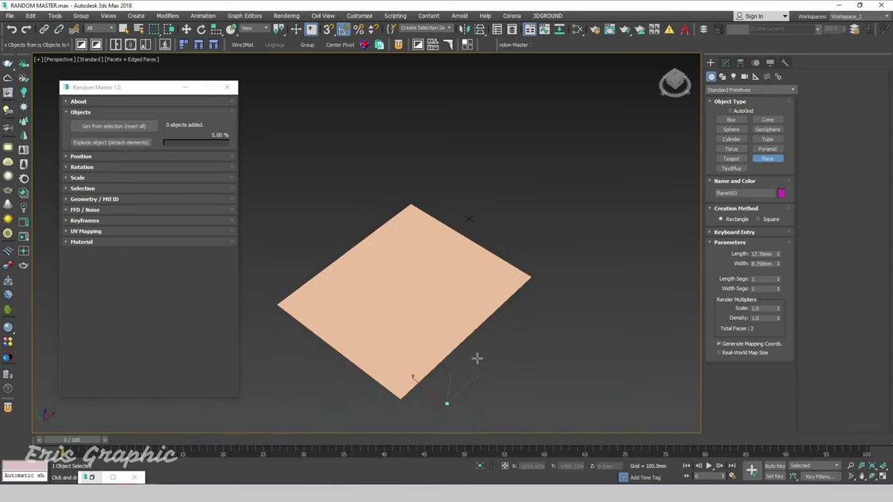
pyautogui.rightClick(523, 353)
pyautogui.moveTo(520, 323); pyautogui.dragTo(518, 259, button='middle')
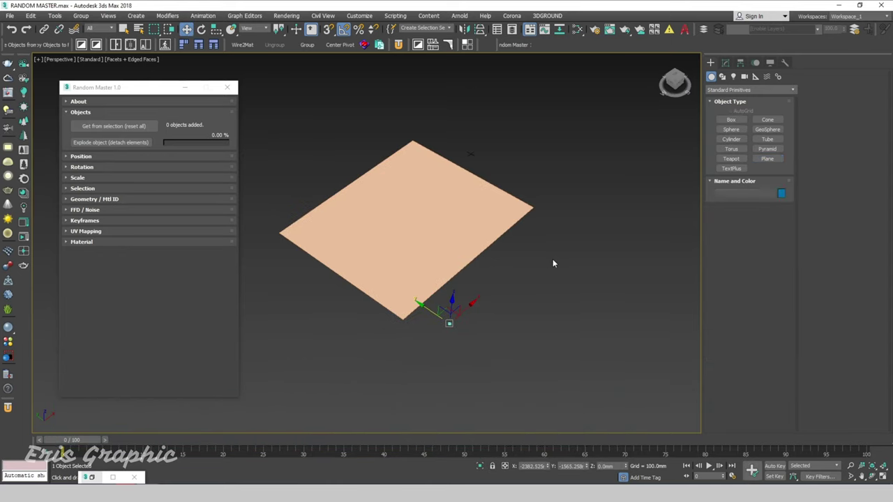
# Set Plane002's Length and Width to 1500 mm
pyautogui.click(463, 192)
pyautogui.click(725, 63)
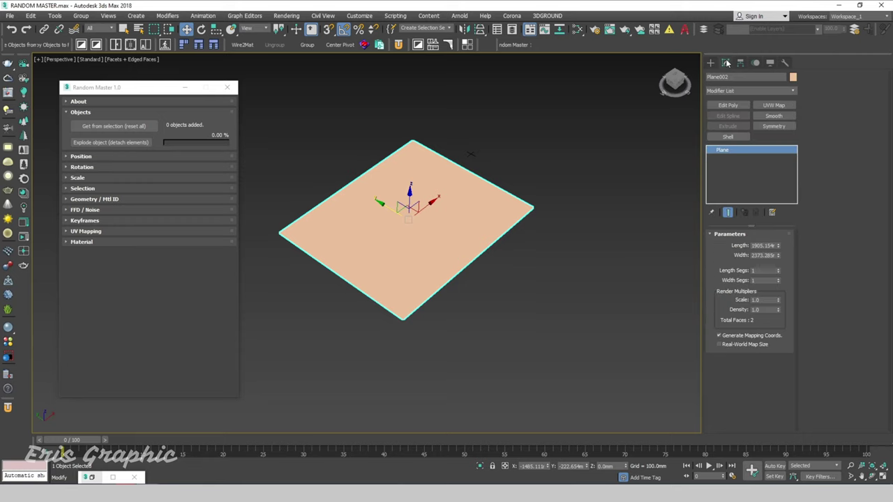
pyautogui.doubleClick(764, 246)
pyautogui.write('1500')
pyautogui.doubleClick(763, 255)
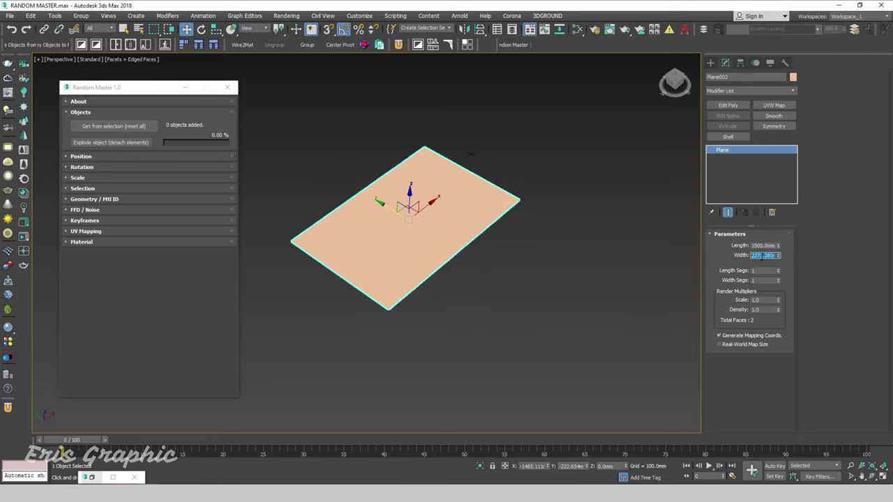
pyautogui.write('1500')
pyautogui.press('Return')
pyautogui.click(566, 195)
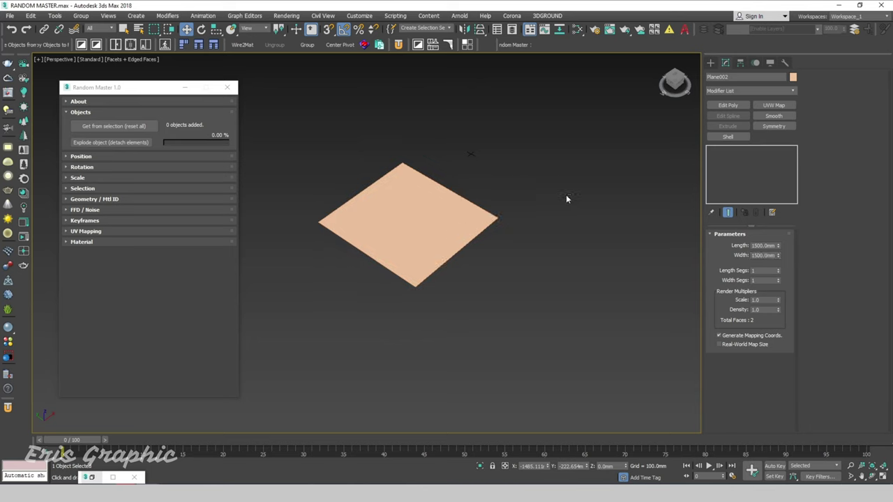
pyautogui.hotkey('ctrl', 'z')
pyautogui.click(719, 92)
# Add a FloorGenerator modifier to the plane with maximum board width 1000 mm
pyautogui.press('f')
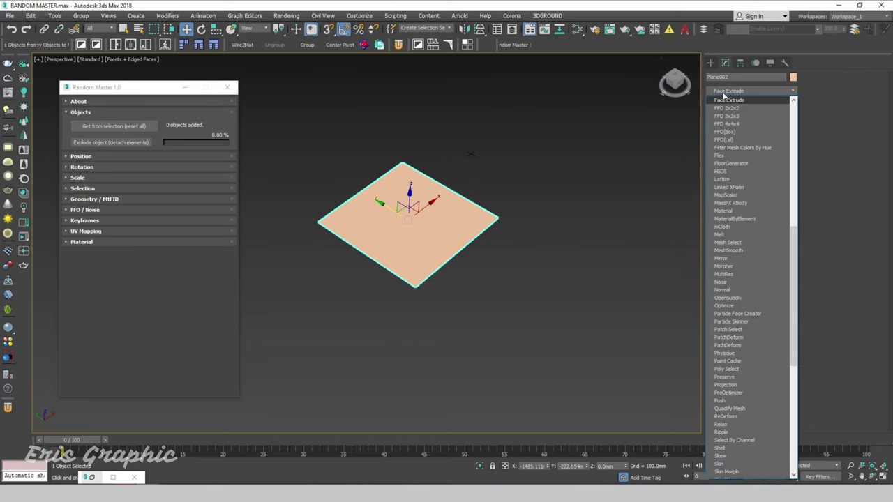
pyautogui.click(731, 163)
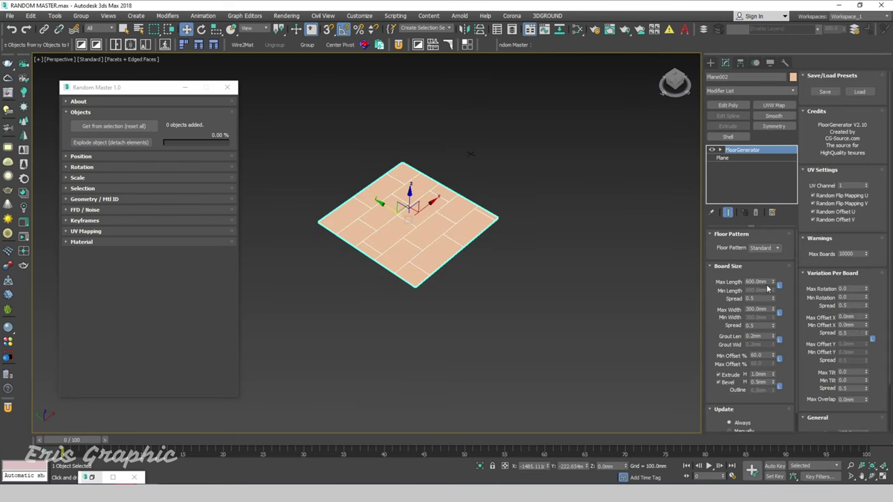
pyautogui.doubleClick(762, 282)
pyautogui.doubleClick(759, 309)
pyautogui.write('1000')
pyautogui.click(756, 282)
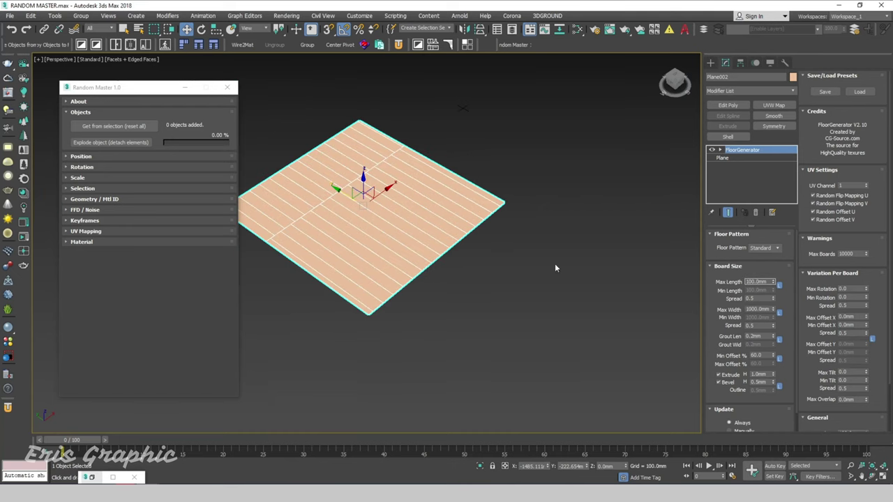
# Change the maximum board width to 700 mm and minimum offset to 20%
pyautogui.moveTo(551, 175); pyautogui.dragTo(396, 238)
pyautogui.doubleClick(759, 309)
pyautogui.write('00')
pyautogui.press('Return')
pyautogui.moveTo(504, 150); pyautogui.dragTo(384, 219)
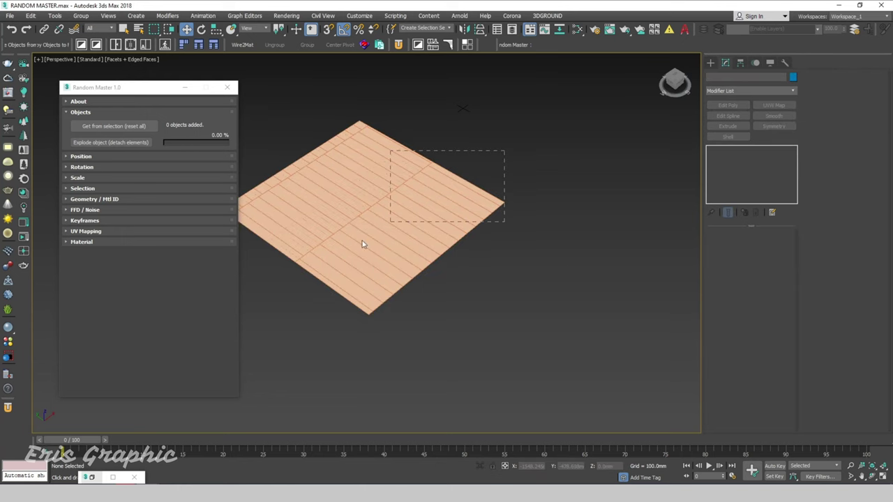
pyautogui.doubleClick(765, 356)
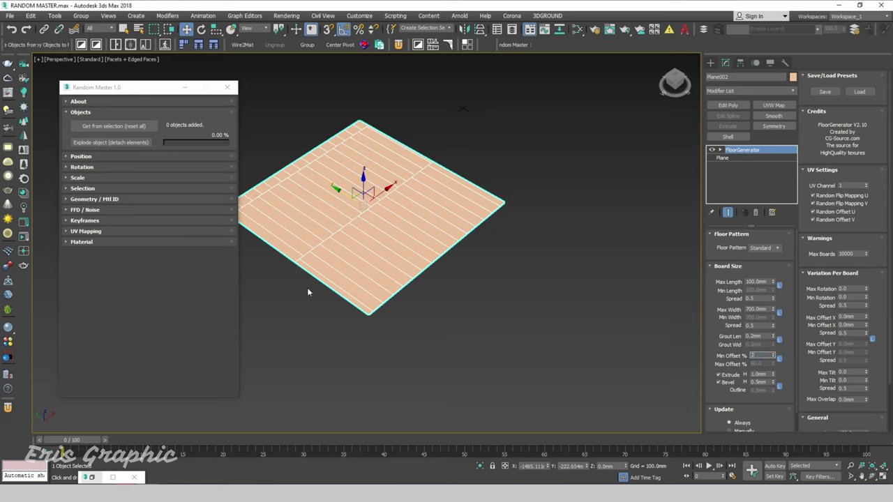
pyautogui.write('0')
pyautogui.press('Return')
# Set the base plane's length to 3000 mm
pyautogui.moveTo(532, 144); pyautogui.dragTo(423, 244)
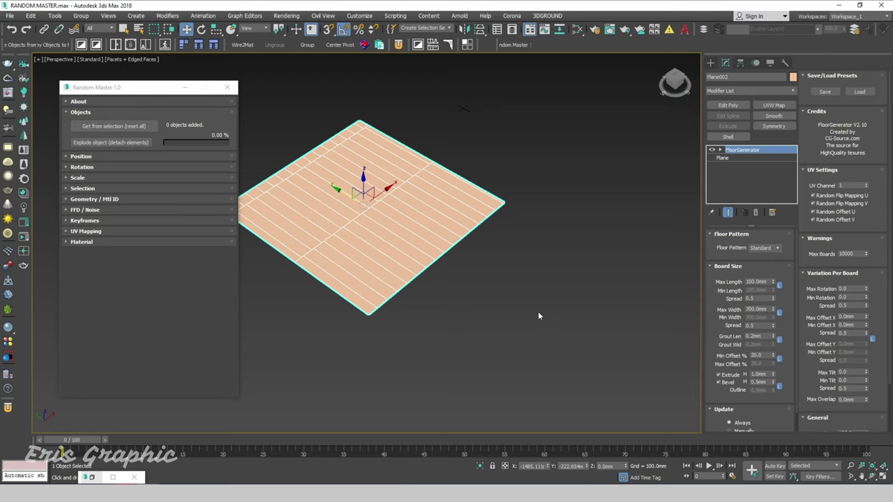
pyautogui.moveTo(488, 335); pyautogui.dragTo(454, 264)
pyautogui.moveTo(480, 242)
pyautogui.keyDown('alt'); pyautogui.mouseDown(button='middle')
pyautogui.moveTo(546, 325)
pyautogui.moveTo(643, 317)
pyautogui.mouseUp(button='middle'); pyautogui.keyUp('alt')
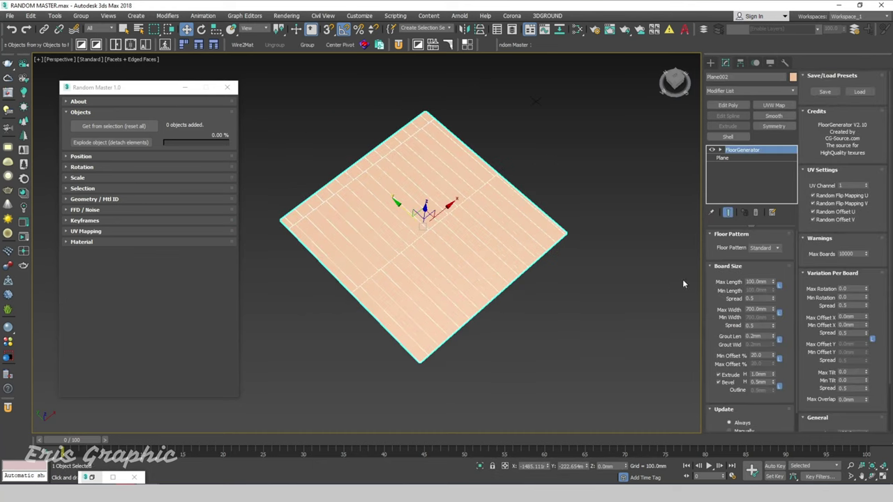
pyautogui.click(721, 158)
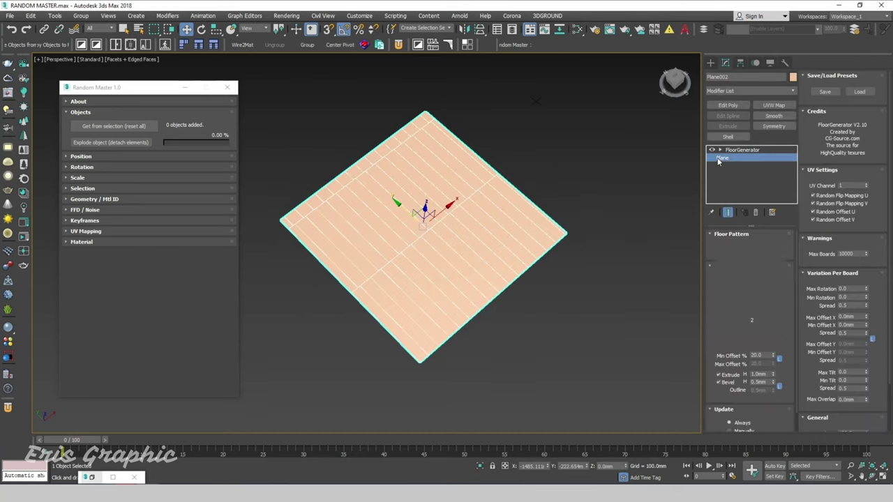
pyautogui.doubleClick(763, 244)
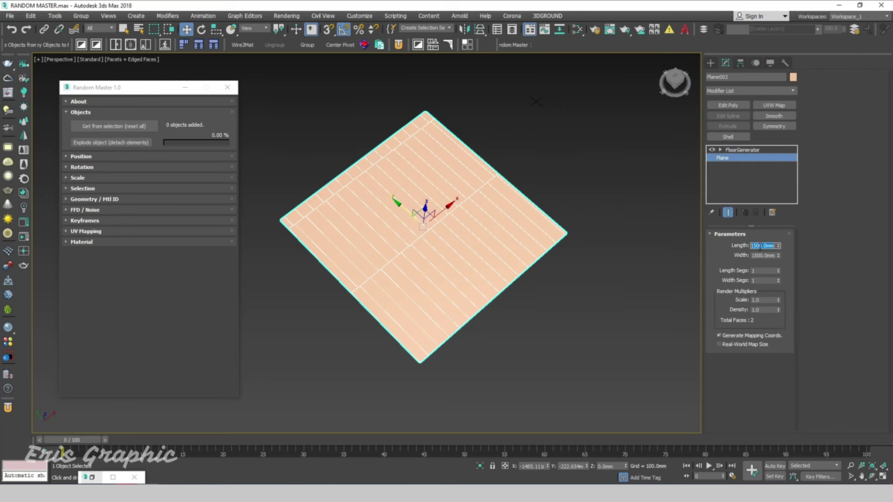
pyautogui.press('Return')
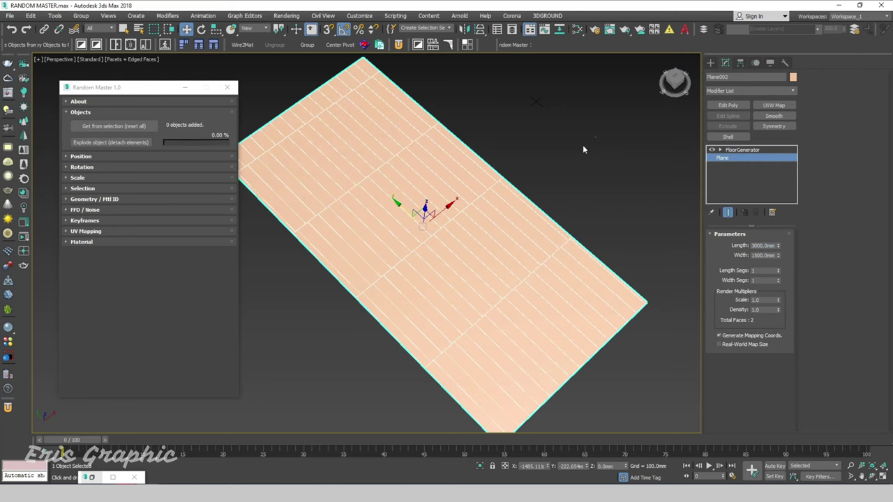
pyautogui.moveTo(578, 160); pyautogui.dragTo(430, 246)
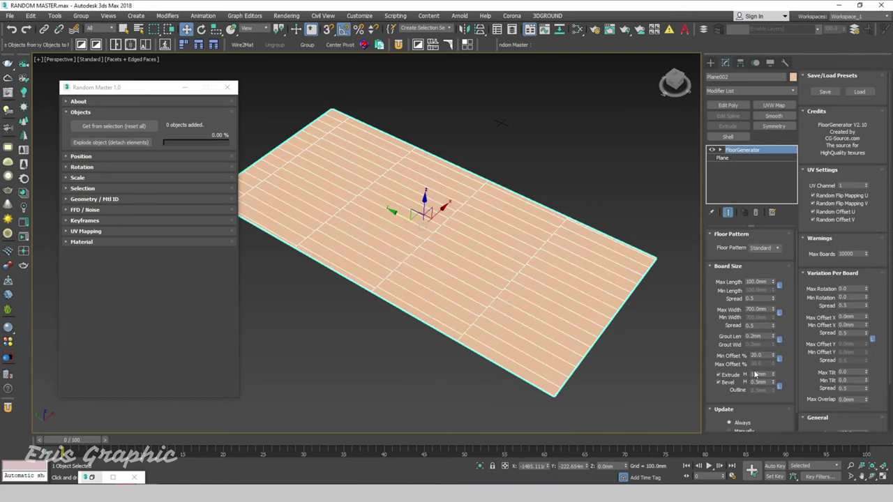
# Set FloorGenerator's minimum offset to 60%, max board length 700 mm and width 70 mm
pyautogui.doubleClick(758, 356)
pyautogui.write('60')
pyautogui.press('Return')
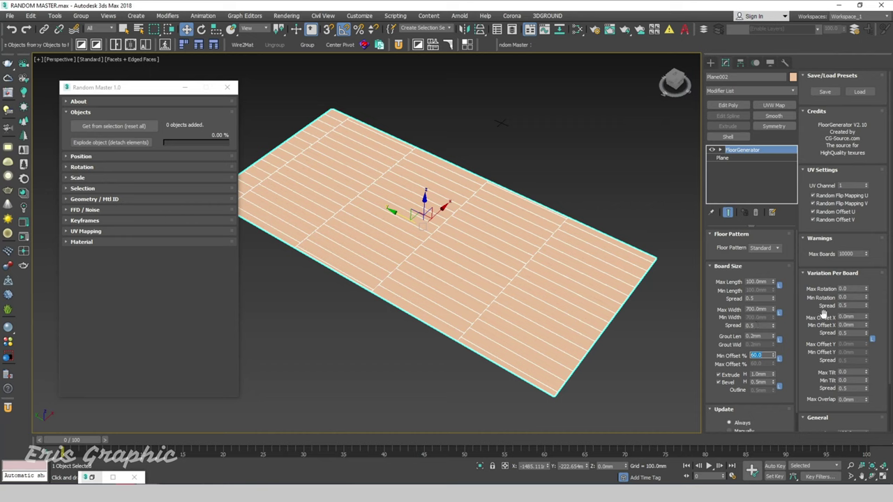
pyautogui.moveTo(808, 258); pyautogui.dragTo(811, 203)
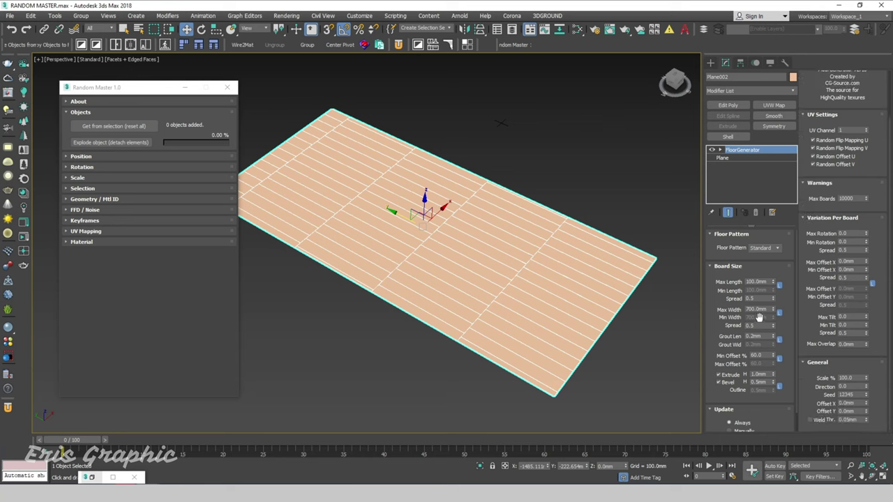
pyautogui.doubleClick(758, 281)
pyautogui.write('00')
pyautogui.press('Tab')
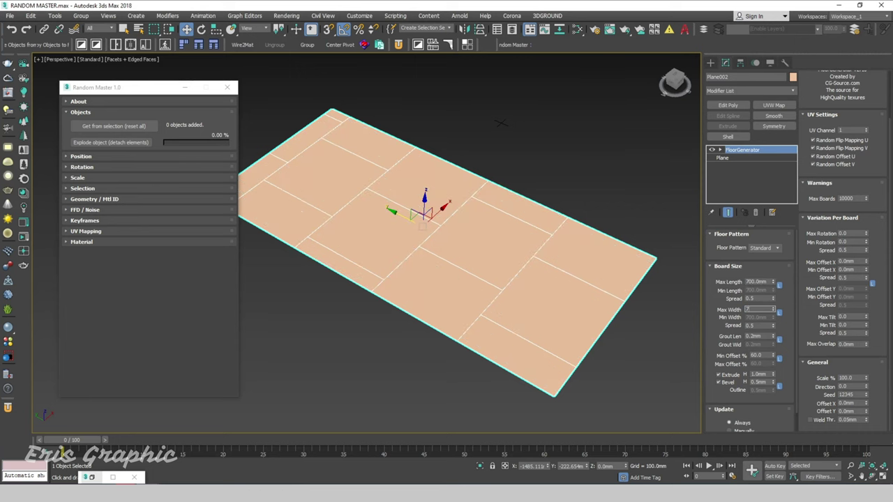
pyautogui.press('Return')
pyautogui.moveTo(598, 171); pyautogui.dragTo(462, 231)
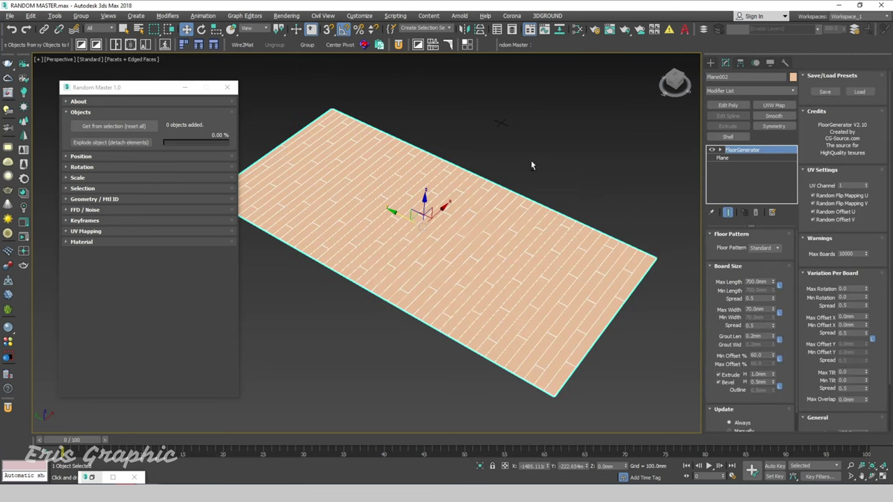
pyautogui.scroll(5, 527, 167)
pyautogui.scroll(-6, 534, 142)
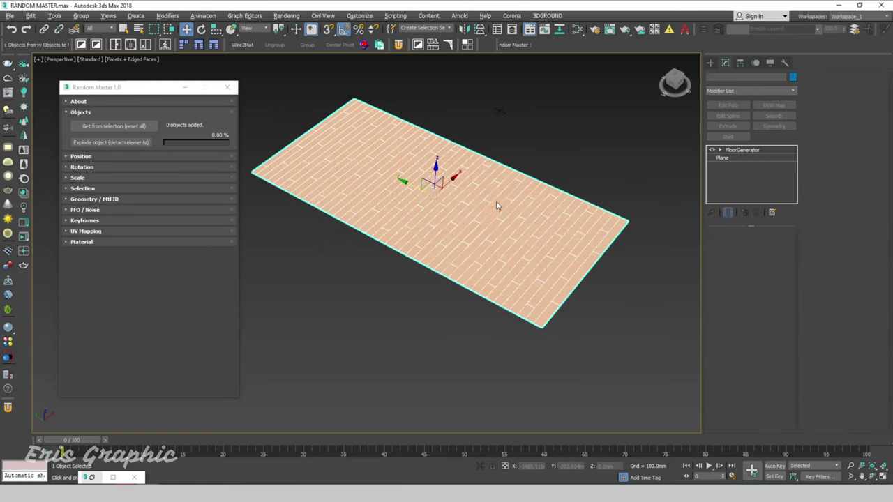
# Assign the Corona Material Library's Wood > Walnut Matte material to the floor plane
pyautogui.click(247, 164)
pyautogui.moveTo(146, 90)
pyautogui.mouseDown()
pyautogui.moveTo(175, 80)
pyautogui.moveTo(319, 81)
pyautogui.mouseUp()
pyautogui.click(22, 207)
pyautogui.click(92, 285)
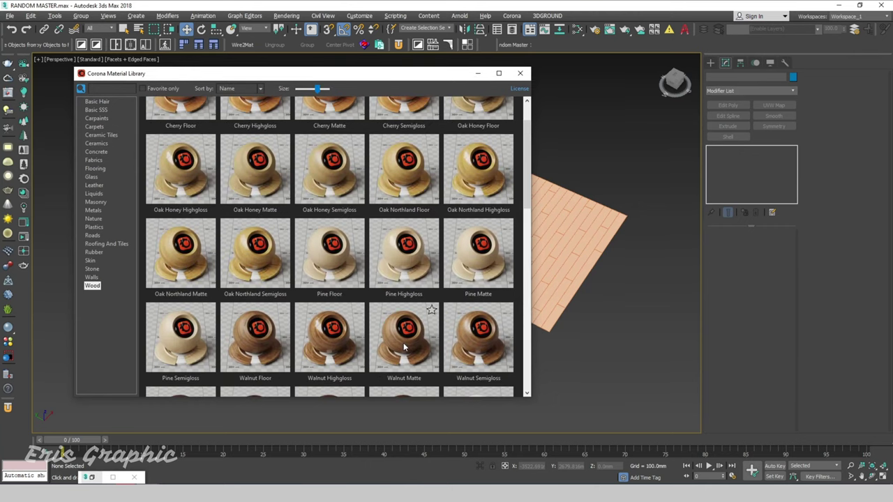
pyautogui.rightClick(418, 357)
pyautogui.moveTo(617, 159); pyautogui.dragTo(565, 236)
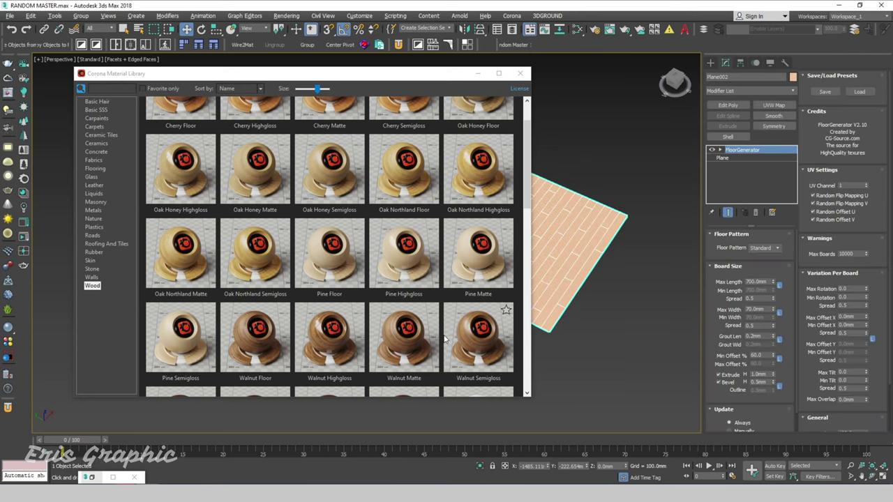
pyautogui.rightClick(406, 337)
pyautogui.click(440, 363)
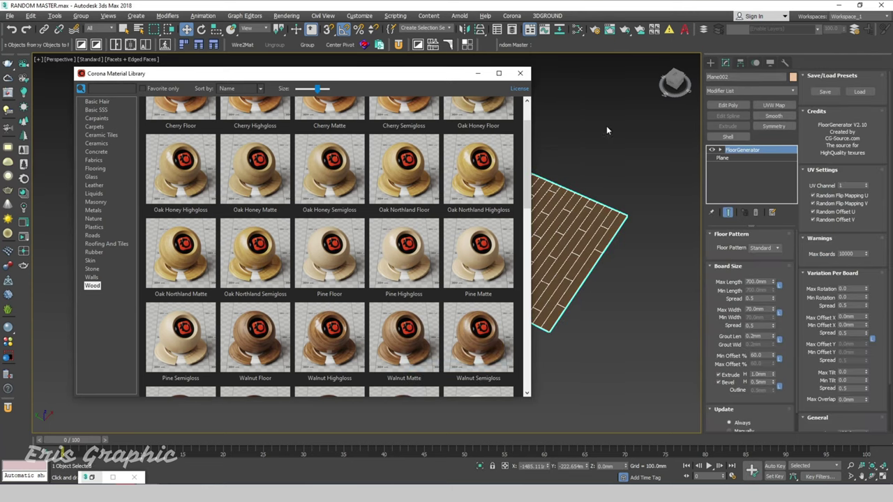
pyautogui.click(477, 74)
pyautogui.click(571, 165)
# Add a UVW Map modifier to the floor with Box mapping and real-world map size
pyautogui.click(593, 208)
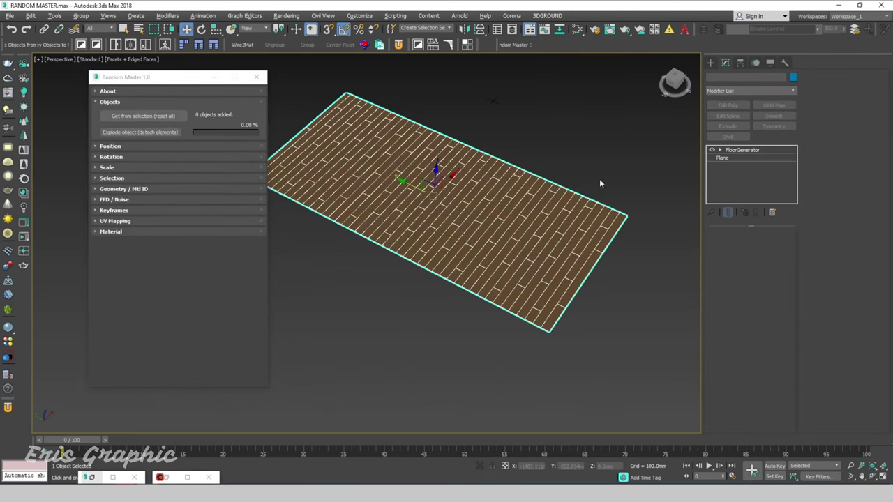
pyautogui.moveTo(599, 178); pyautogui.dragTo(561, 189, button='middle')
pyautogui.click(773, 105)
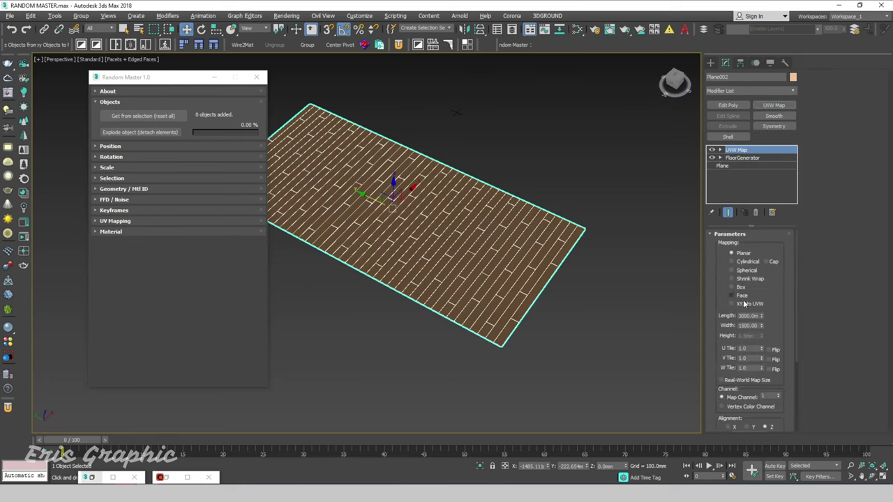
pyautogui.click(740, 287)
pyautogui.click(722, 380)
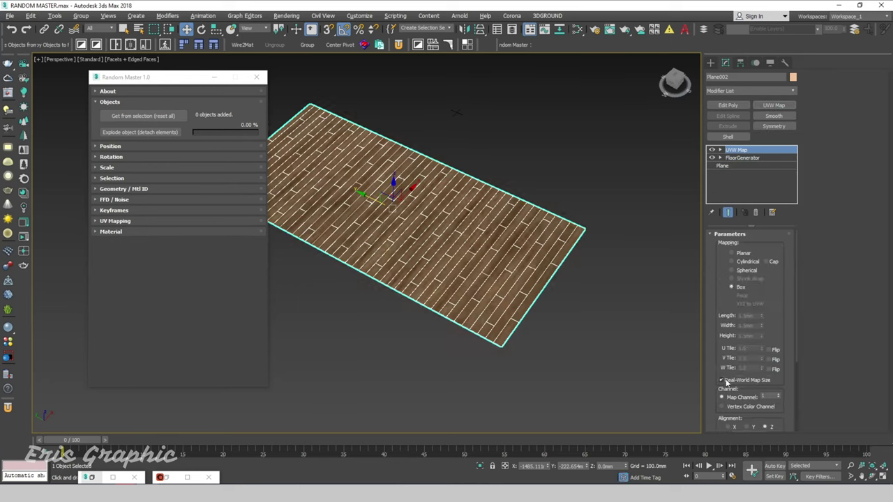
pyautogui.click(605, 340)
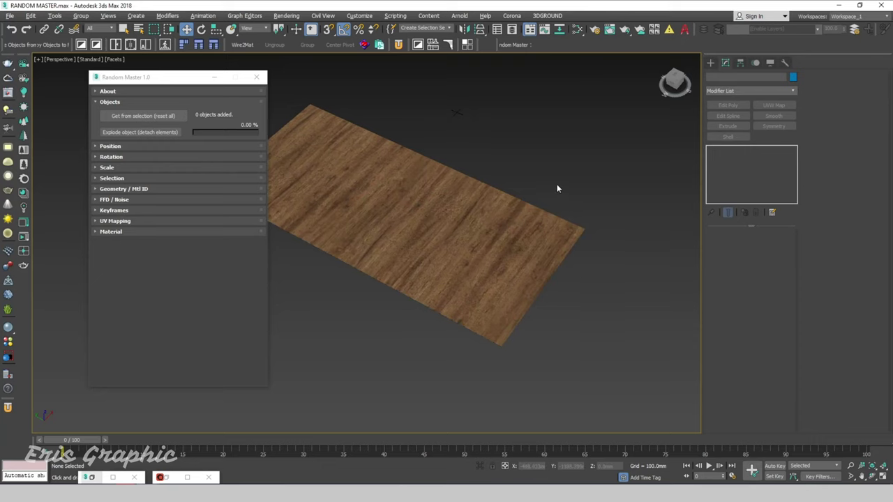
# Turn on Edged Faces (F4) for the floor, deselect it, and zoom around
pyautogui.moveTo(553, 160); pyautogui.dragTo(411, 233)
pyautogui.press('F4')
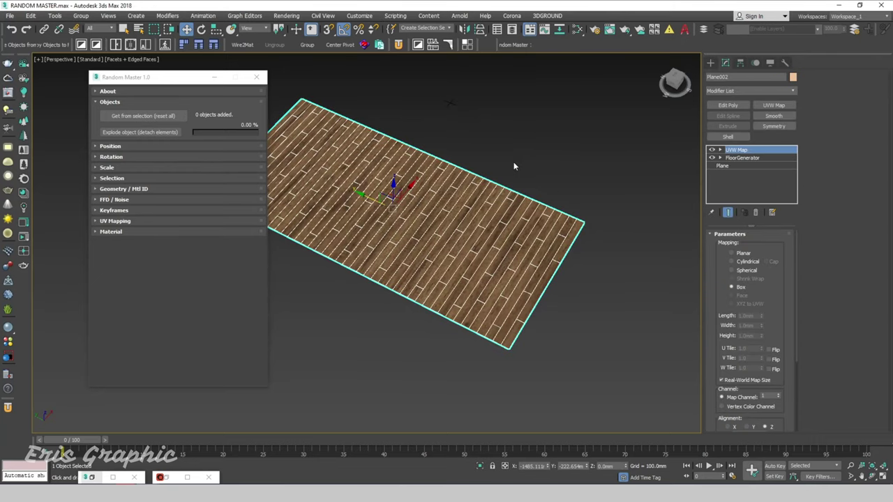
pyautogui.click(513, 166)
pyautogui.scroll(2, 434, 233)
pyautogui.moveTo(435, 233)
pyautogui.mouseDown(button='middle')
pyautogui.moveTo(589, 254)
pyautogui.moveTo(554, 249)
pyautogui.mouseUp(button='middle')
pyautogui.scroll(3, 505, 240)
pyautogui.scroll(-1, 491, 240)
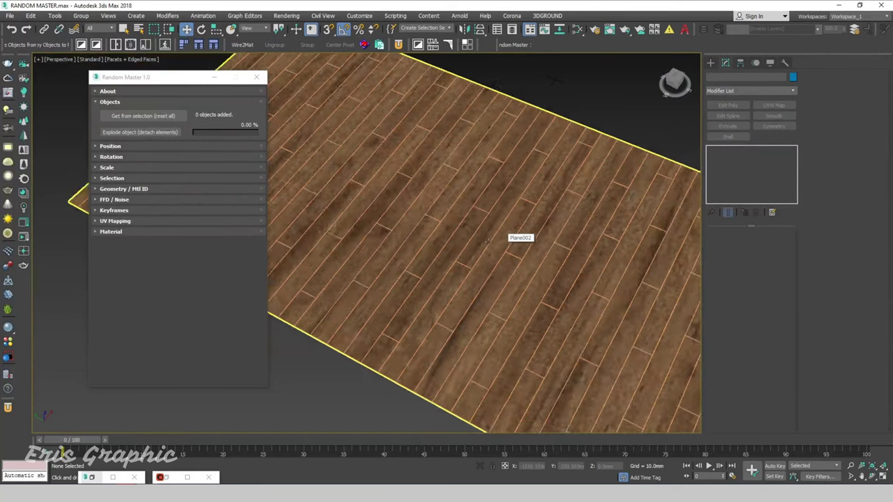
pyautogui.scroll(-2, 488, 242)
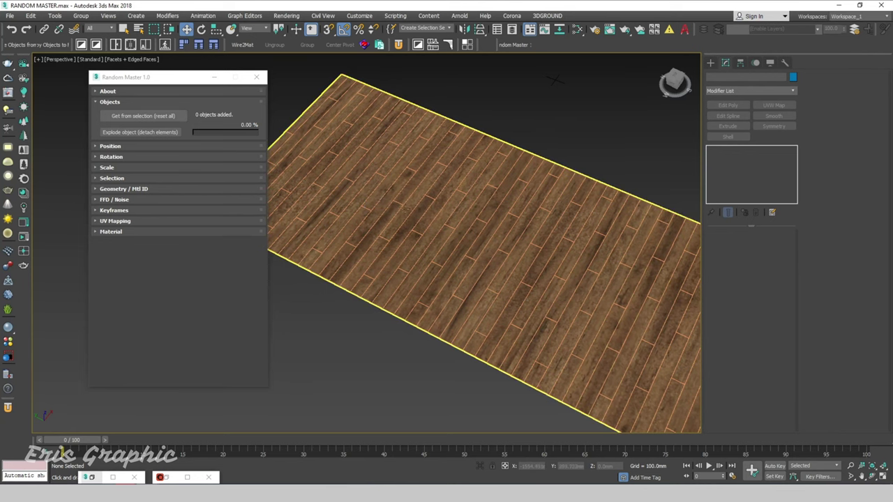
pyautogui.scroll(1, 438, 230)
# Expand UV Mapping in Random Master and load the selected floor plane into it
pyautogui.click(104, 221)
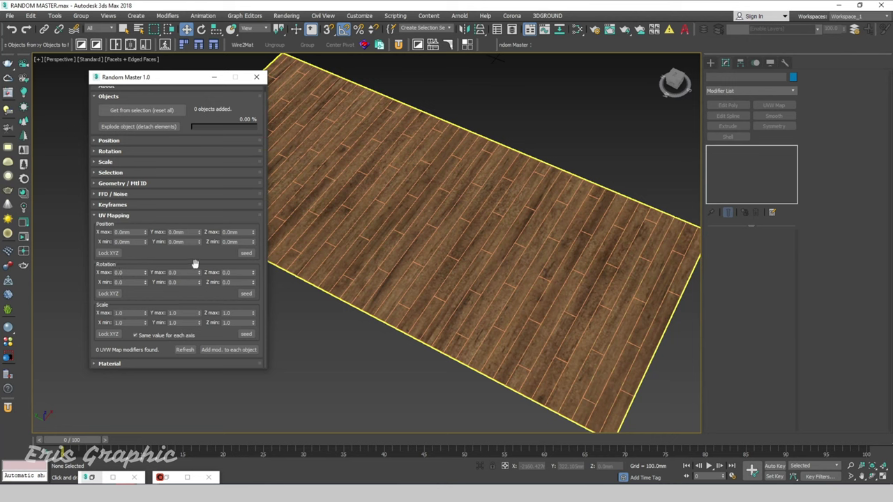
pyautogui.moveTo(168, 82); pyautogui.dragTo(120, 88)
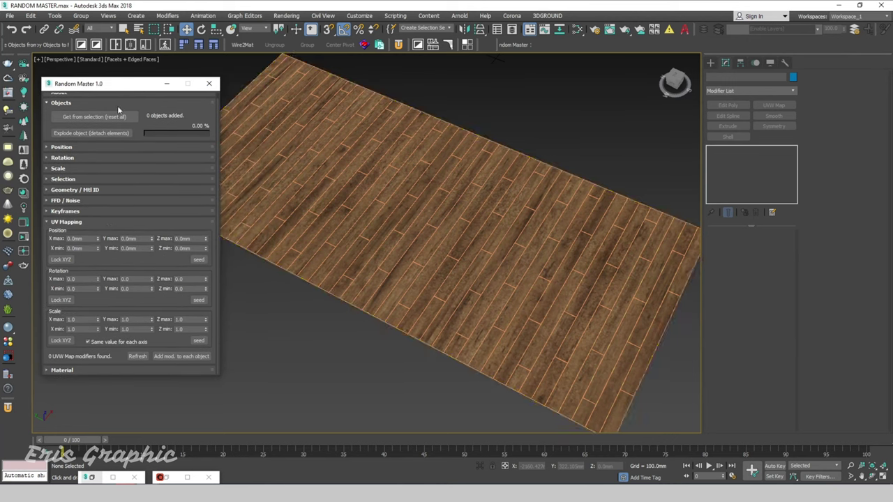
pyautogui.click(266, 157)
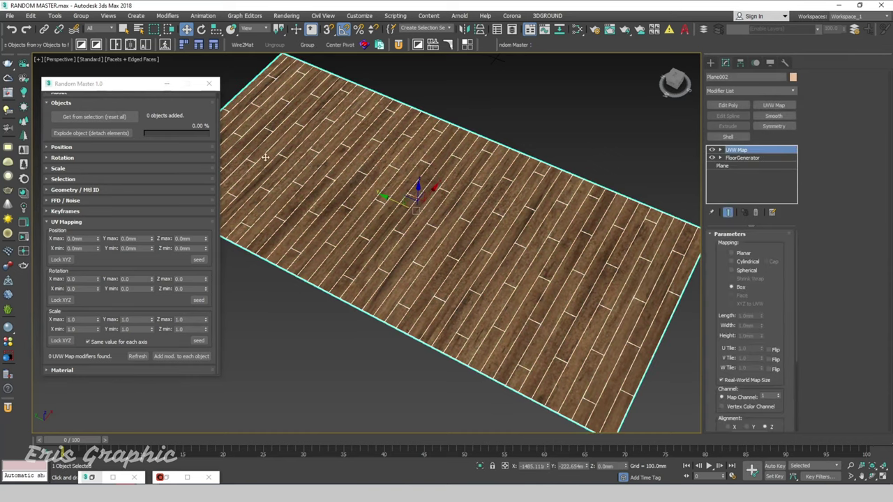
pyautogui.click(123, 117)
pyautogui.moveTo(518, 109); pyautogui.dragTo(479, 145)
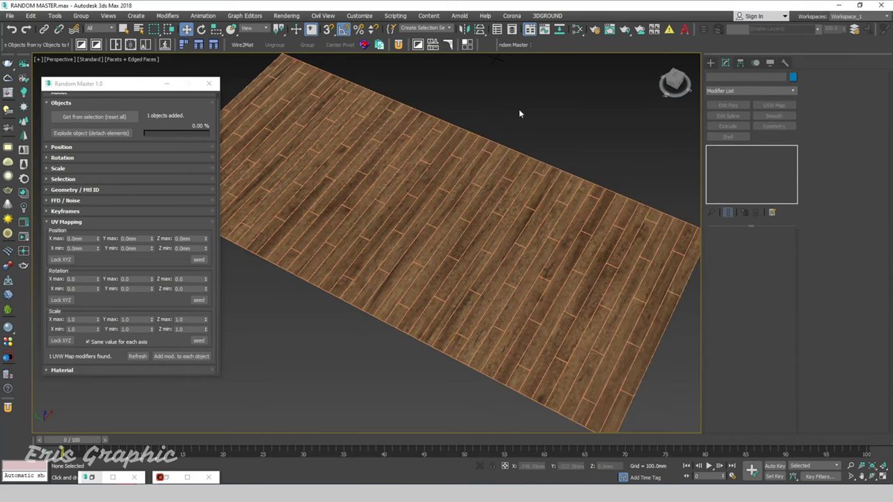
pyautogui.moveTo(519, 112); pyautogui.dragTo(481, 150)
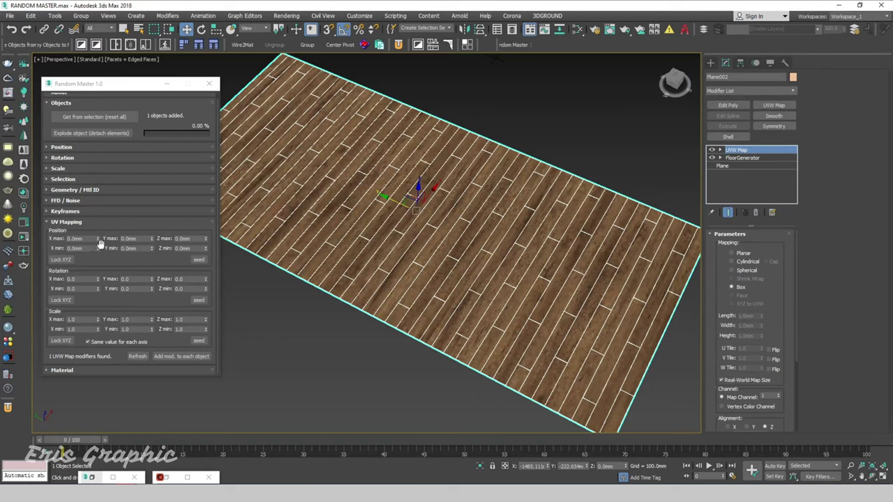
# Set the UV Position X range to −282.4–136.5mm and reroll the seed
pyautogui.moveTo(98, 239)
pyautogui.mouseDown()
pyautogui.moveTo(59, 431)
pyautogui.moveTo(666, 410)
pyautogui.moveTo(595, 279)
pyautogui.mouseUp()
pyautogui.moveTo(584, 194); pyautogui.dragTo(594, 275)
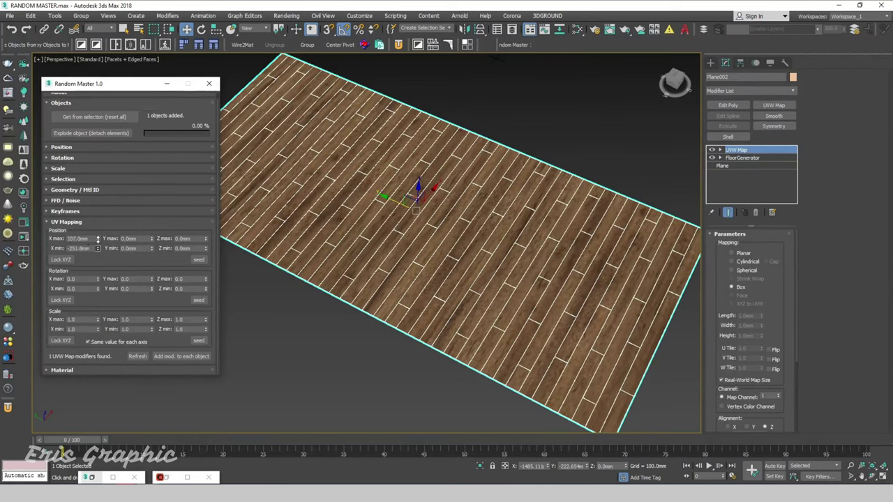
pyautogui.moveTo(98, 240)
pyautogui.mouseDown()
pyautogui.moveTo(105, 429)
pyautogui.moveTo(836, 319)
pyautogui.mouseUp()
pyautogui.click(197, 260)
pyautogui.click(197, 261)
pyautogui.click(198, 260)
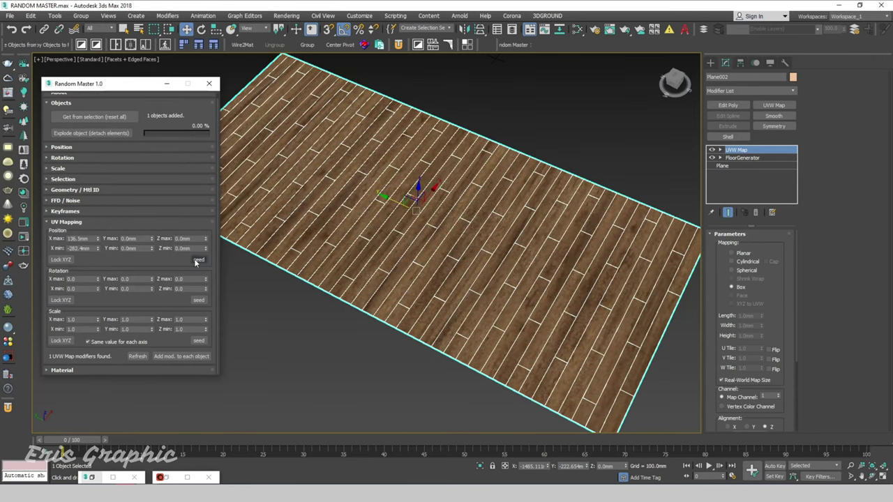
pyautogui.click(197, 261)
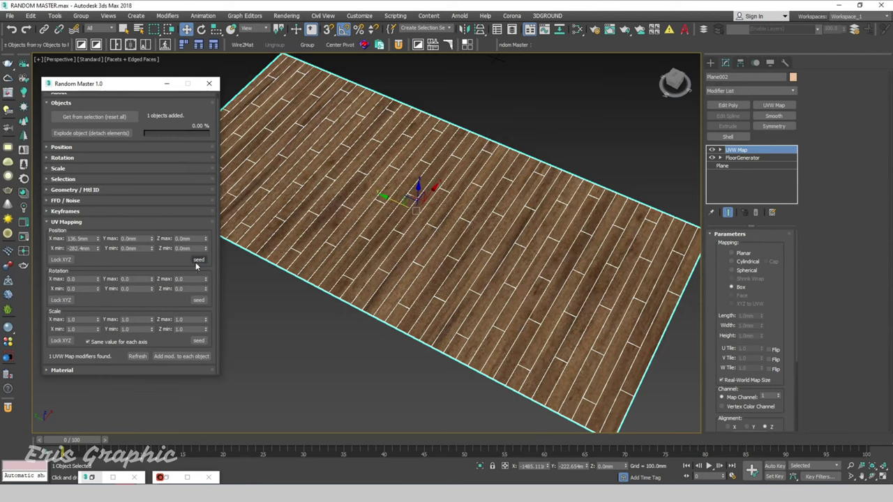
# Set the UV Position Y range to 75.2–366.5mm, hide edges, and reroll repeatedly
pyautogui.moveTo(151, 239)
pyautogui.mouseDown()
pyautogui.moveTo(39, 128)
pyautogui.moveTo(165, 277)
pyautogui.moveTo(62, 441)
pyautogui.mouseUp()
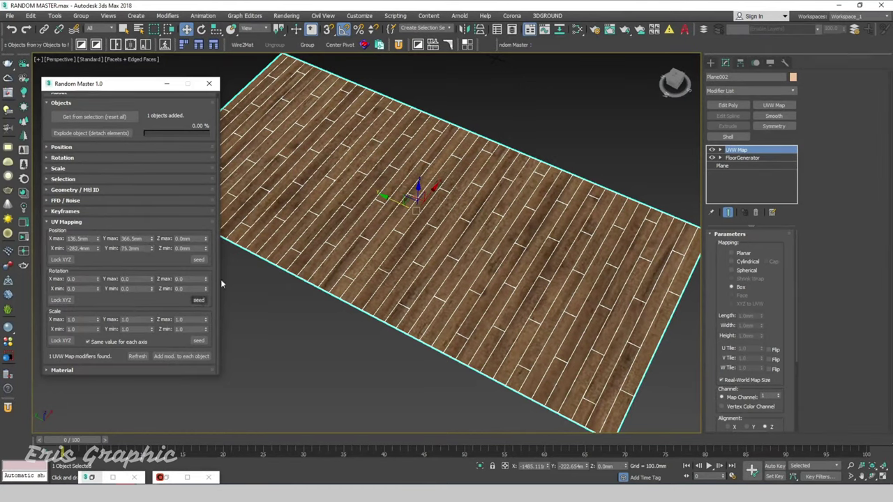
pyautogui.click(198, 259)
pyautogui.click(198, 260)
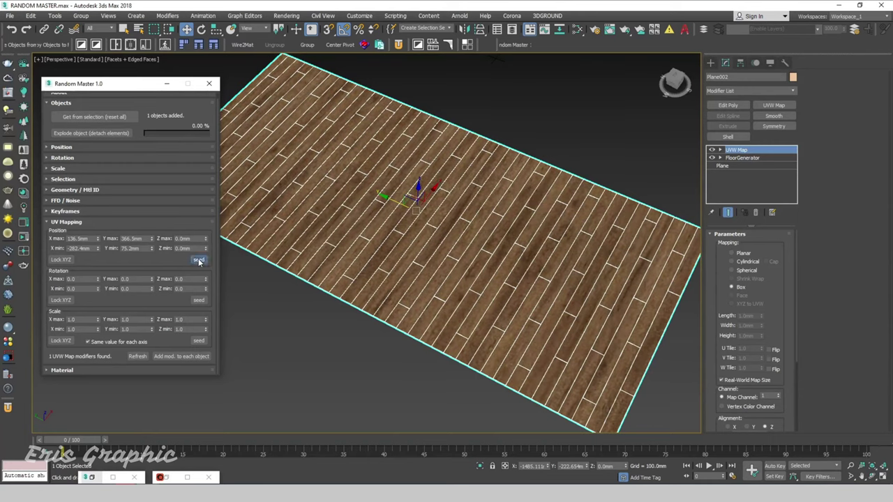
pyautogui.click(198, 260)
pyautogui.click(198, 260)
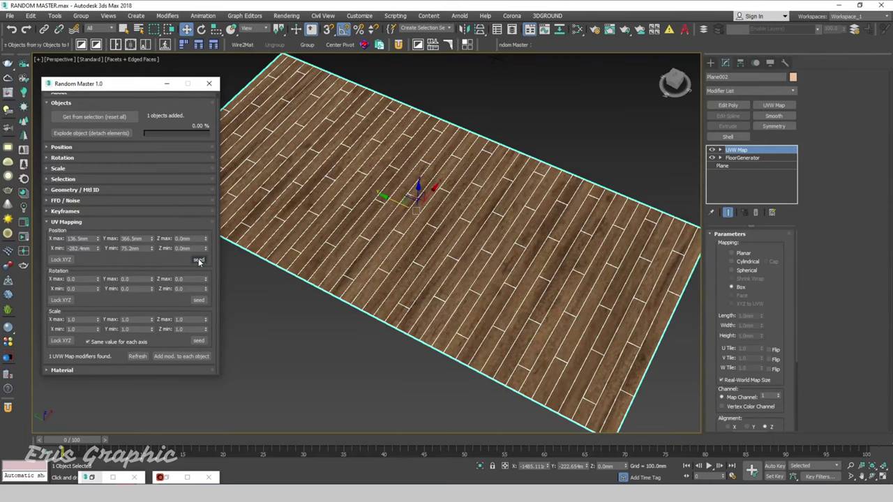
pyautogui.click(198, 260)
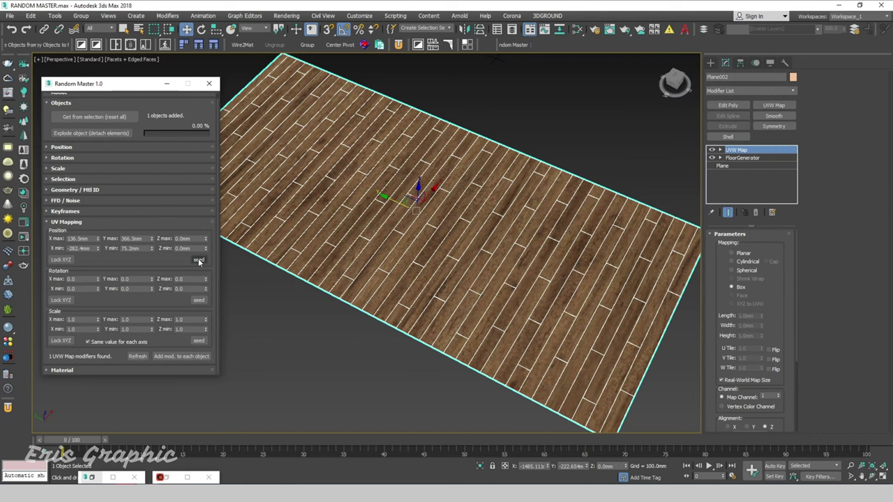
pyautogui.press('F4')
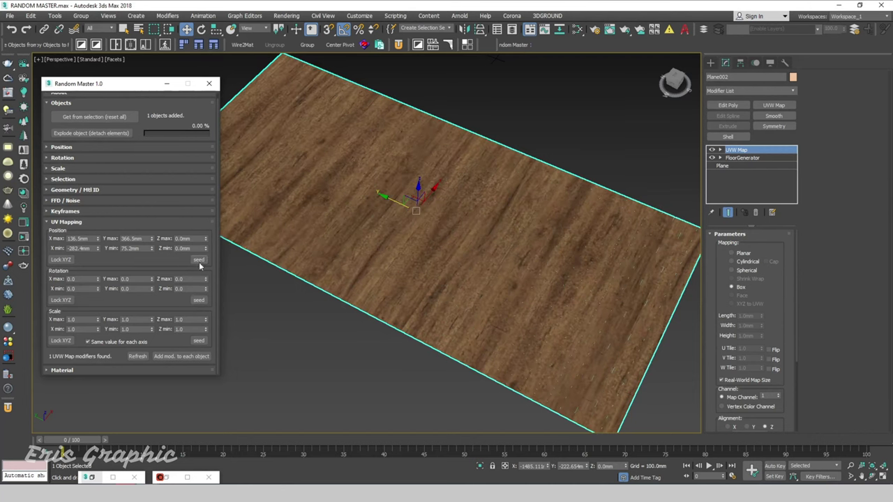
pyautogui.click(198, 260)
pyautogui.click(198, 261)
pyautogui.click(198, 260)
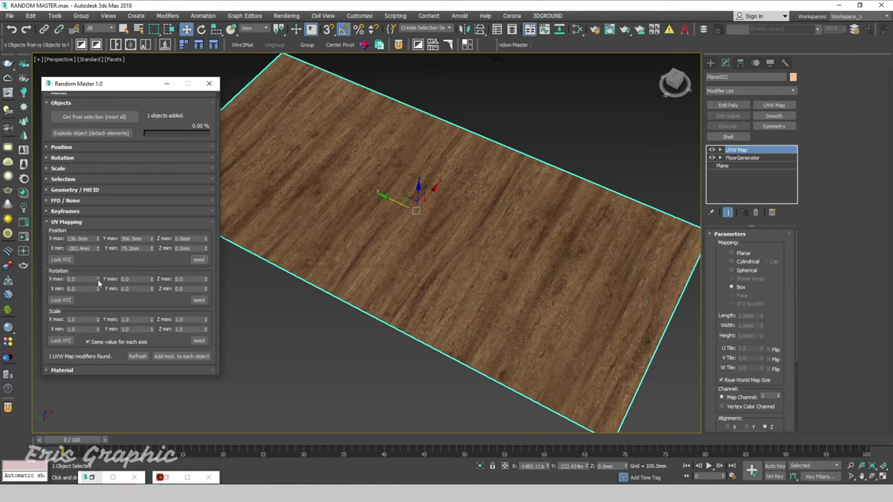
# Try random UV rotation, zeroing X and setting Z to about 25–180, rerolling the seed
pyautogui.moveTo(98, 279)
pyautogui.mouseDown()
pyautogui.moveTo(85, 119)
pyautogui.moveTo(117, 154)
pyautogui.moveTo(95, 302)
pyautogui.moveTo(81, 132)
pyautogui.moveTo(60, 223)
pyautogui.mouseUp()
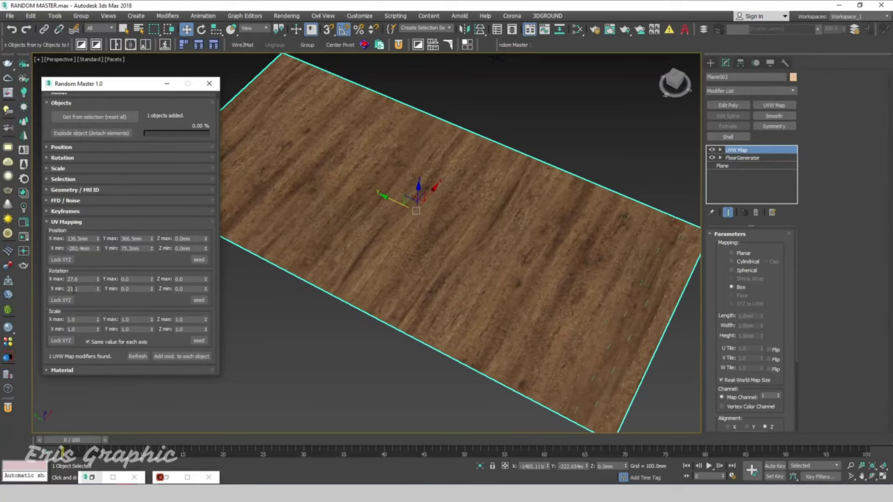
pyautogui.doubleClick(88, 279)
pyautogui.write('0')
pyautogui.press('Return')
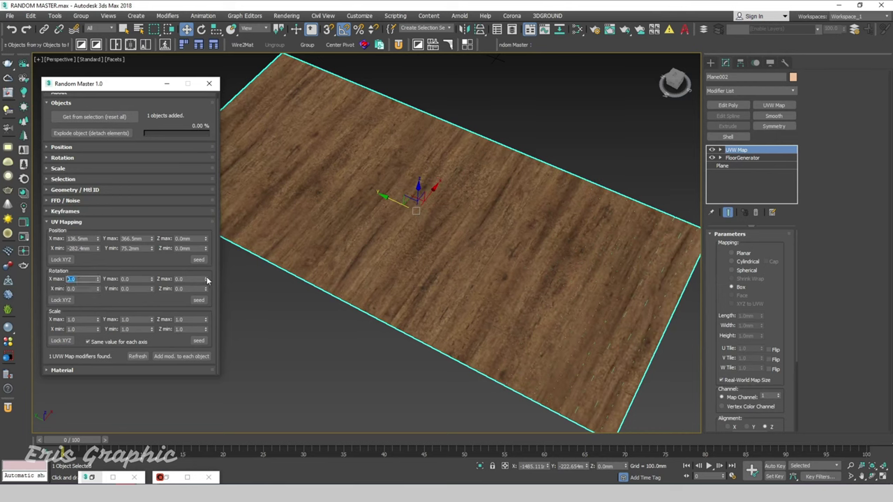
pyautogui.moveTo(206, 279); pyautogui.dragTo(206, 230)
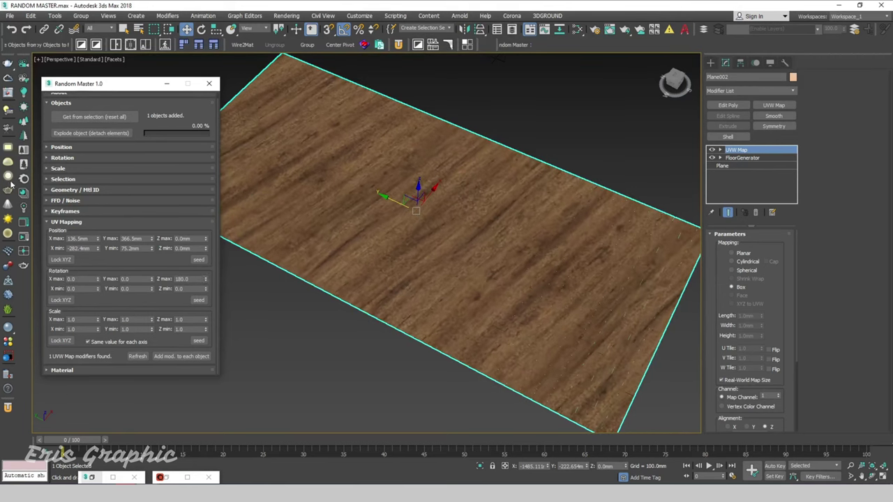
pyautogui.moveTo(206, 288); pyautogui.dragTo(187, 170)
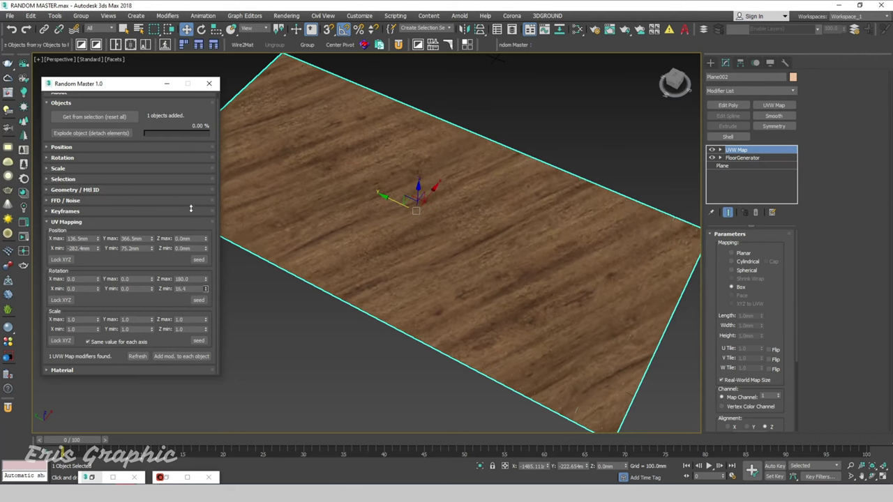
pyautogui.click(198, 300)
pyautogui.click(198, 300)
pyautogui.click(198, 300)
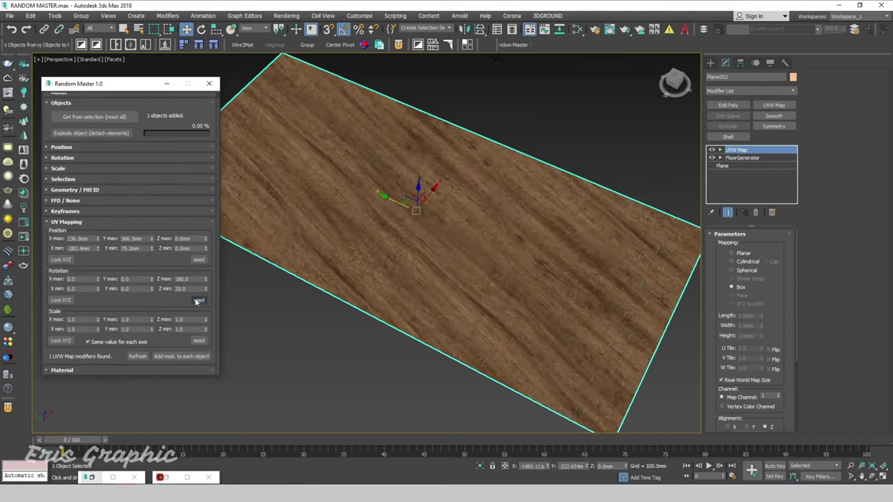
pyautogui.click(198, 300)
# Reset the Z rotation minimum and maximum back to 0
pyautogui.doubleClick(191, 280)
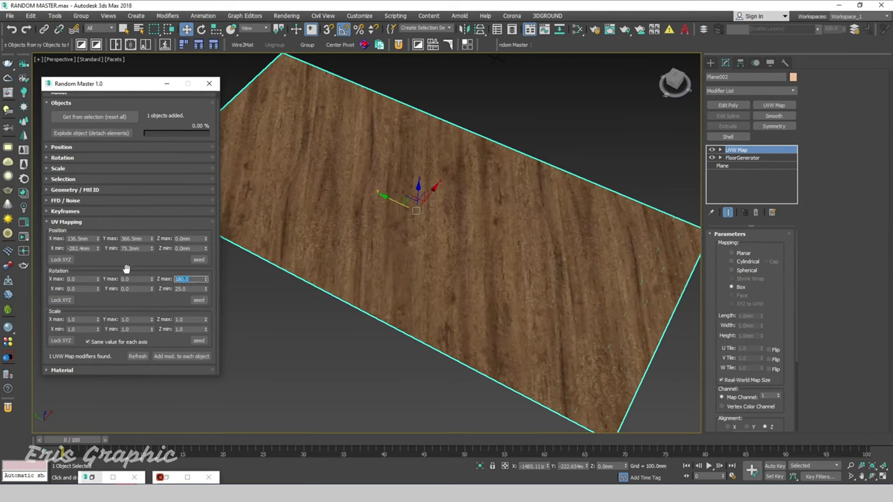
pyautogui.write('0')
pyautogui.press('Return')
pyautogui.doubleClick(181, 289)
pyautogui.write('0')
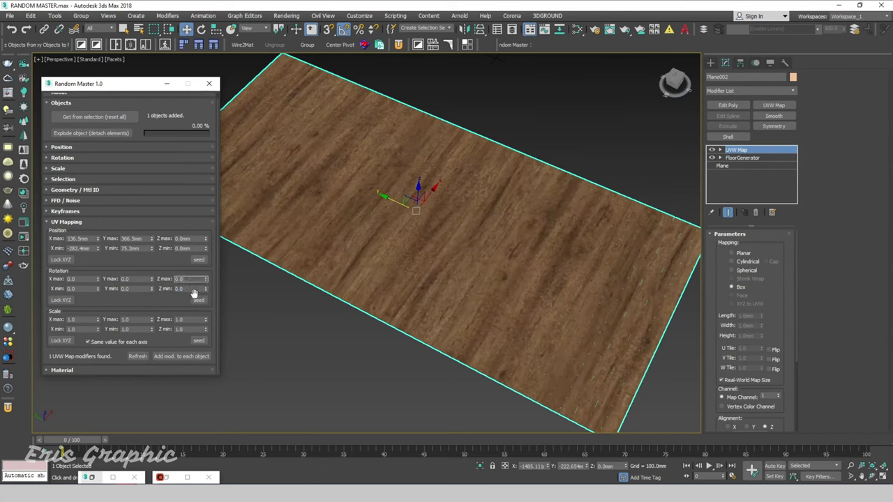
pyautogui.press('Return')
# Randomize UV scale with X max 1.6 and Y 0.7–0.9, then show plank edges and inspect
pyautogui.moveTo(98, 320); pyautogui.dragTo(151, 318)
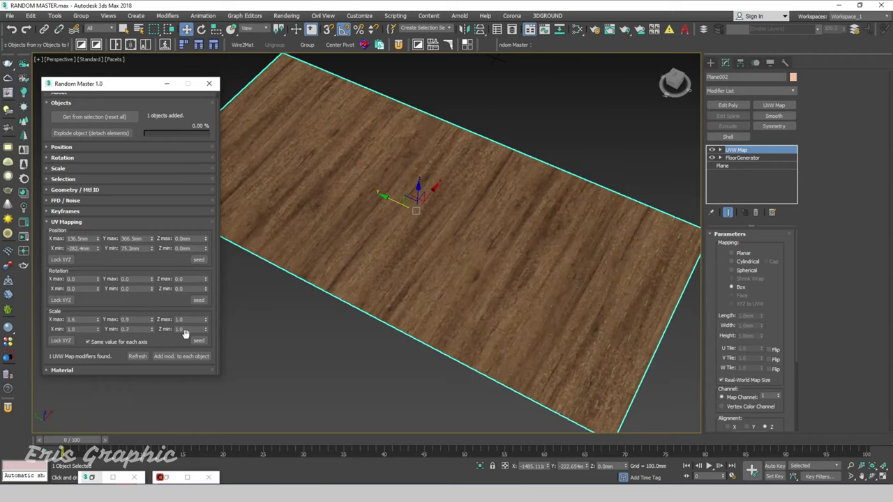
pyautogui.click(198, 341)
pyautogui.click(198, 341)
pyautogui.click(198, 341)
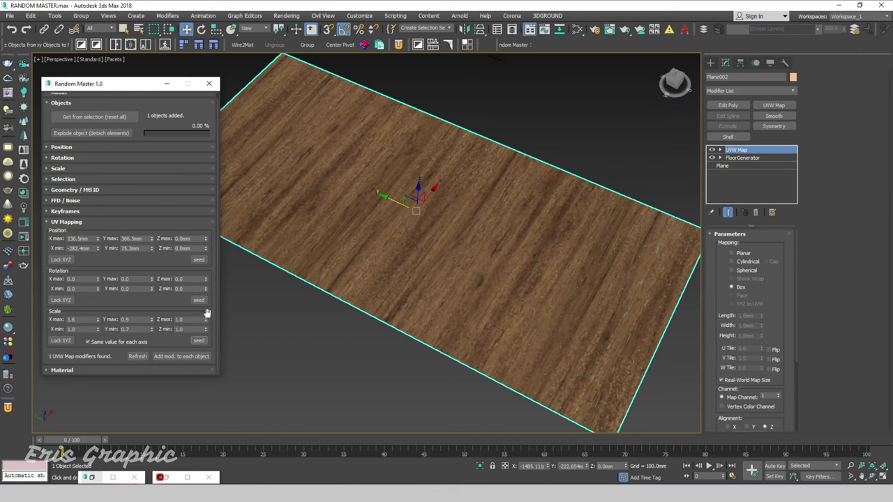
pyautogui.press('F4')
pyautogui.click(325, 347)
pyautogui.moveTo(337, 359)
pyautogui.keyDown('alt'); pyautogui.mouseDown(button='middle')
pyautogui.moveTo(366, 319)
pyautogui.moveTo(348, 325)
pyautogui.moveTo(332, 308)
pyautogui.mouseUp(button='middle'); pyautogui.keyUp('alt')
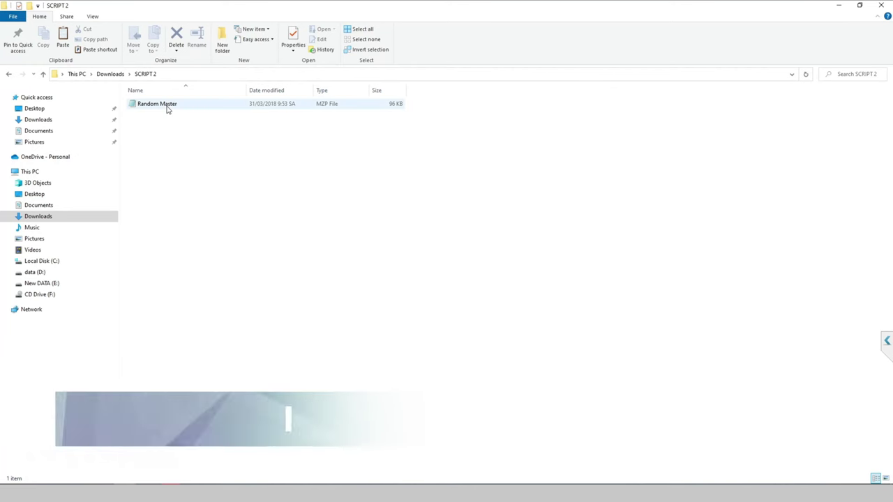
# Copy the Random Master file and browse to C:\Program Files\Autodesk\3ds Max 2018
pyautogui.click(167, 106)
pyautogui.rightClick(167, 106)
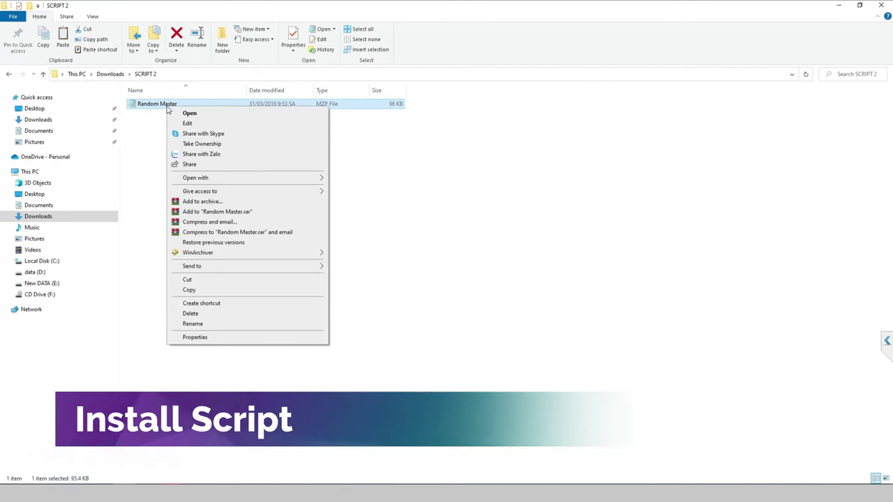
pyautogui.click(200, 290)
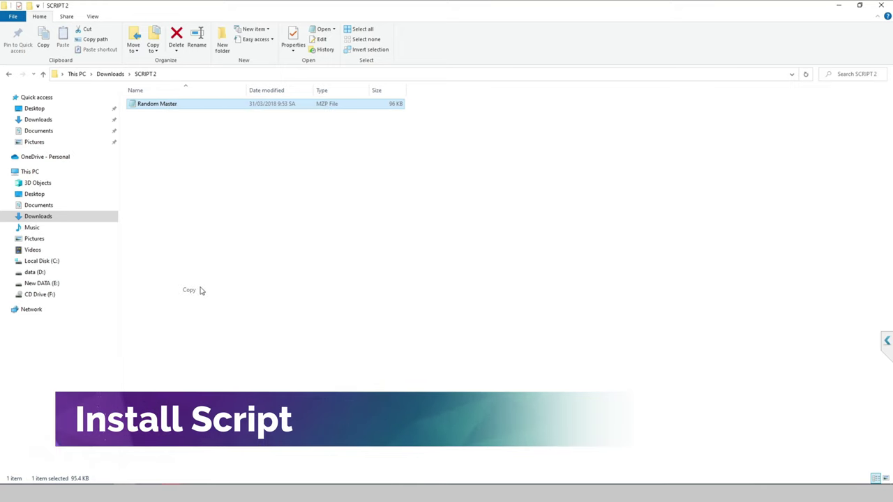
pyautogui.click(56, 263)
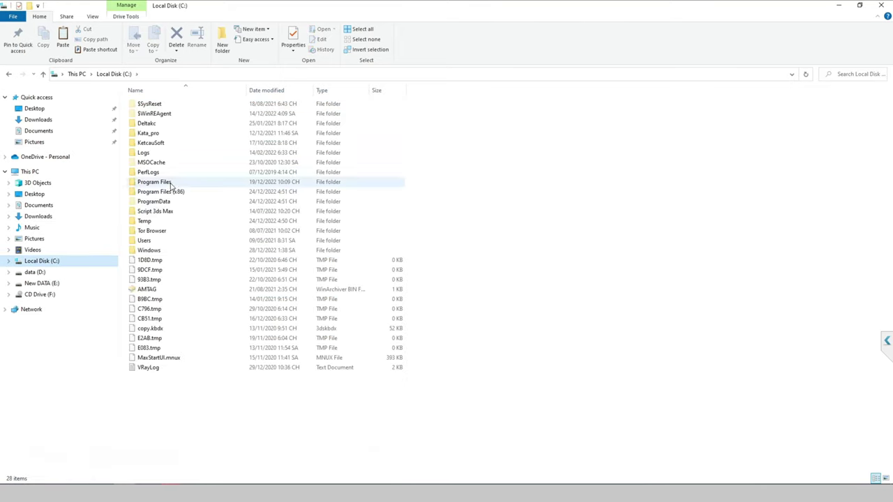
pyautogui.doubleClick(169, 184)
pyautogui.doubleClick(160, 114)
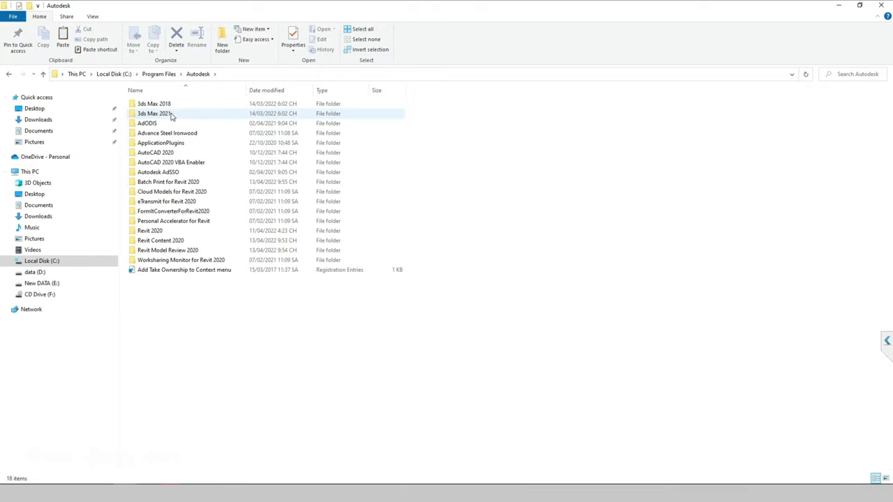
pyautogui.click(171, 105)
pyautogui.doubleClick(171, 105)
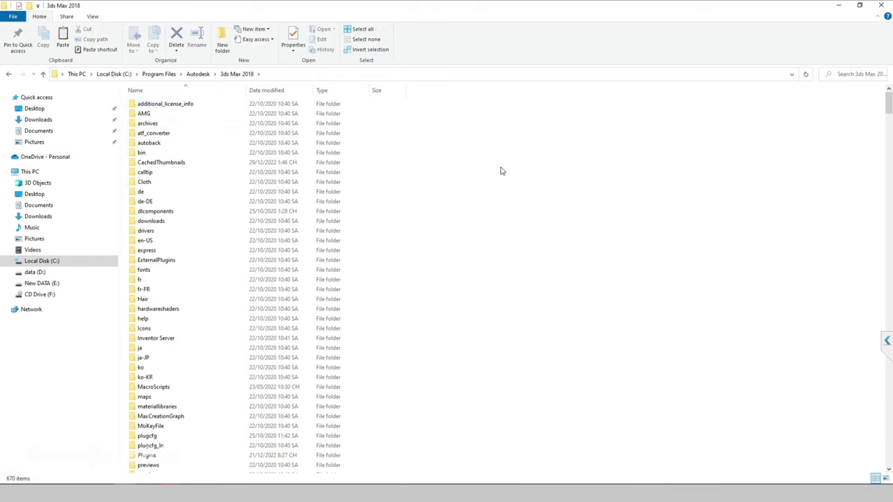
# Paste the Random Master file into the 3ds Max 2018 scripts folder
pyautogui.scroll(-10, 489, 164)
pyautogui.scroll(-10, 543, 173)
pyautogui.scroll(-10, 573, 183)
pyautogui.scroll(-10, 593, 186)
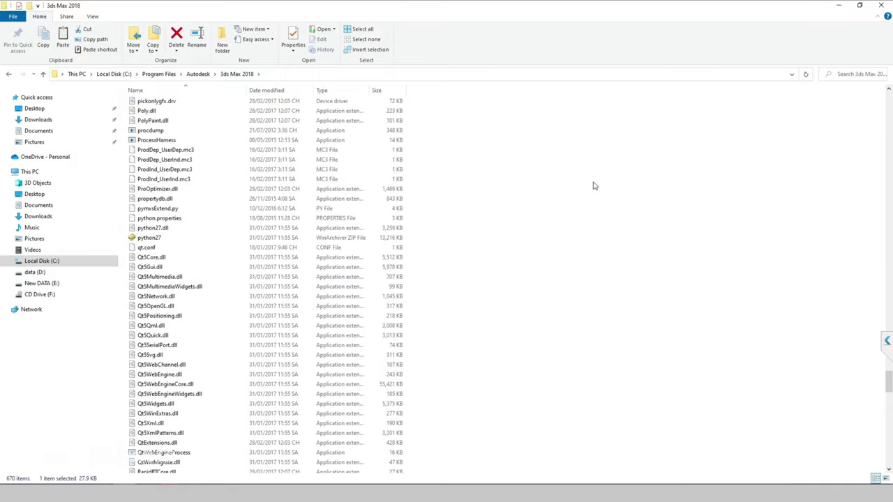
pyautogui.scroll(12, 600, 185)
pyautogui.moveTo(889, 365); pyautogui.dragTo(889, 118)
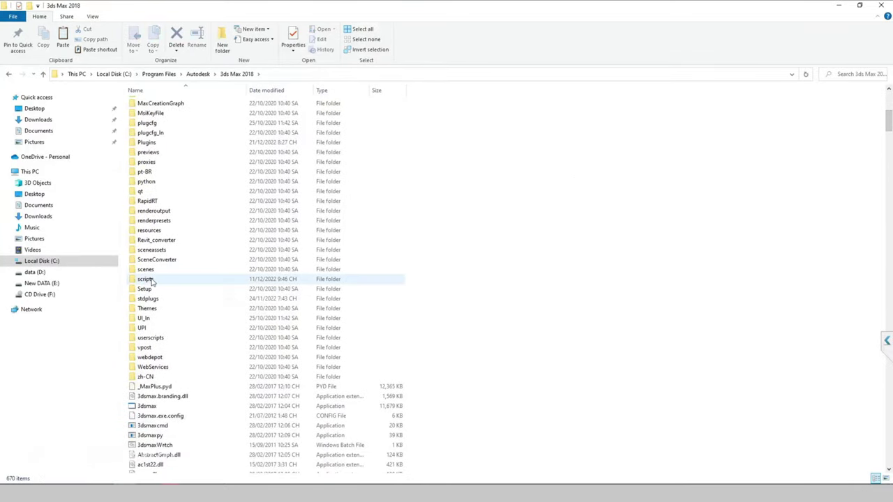
pyautogui.doubleClick(146, 283)
pyautogui.rightClick(590, 228)
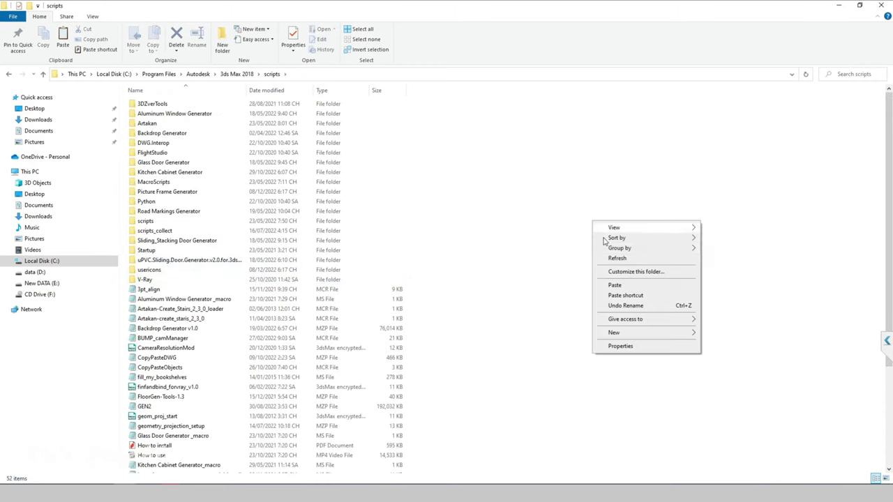
pyautogui.click(624, 286)
pyautogui.click(625, 286)
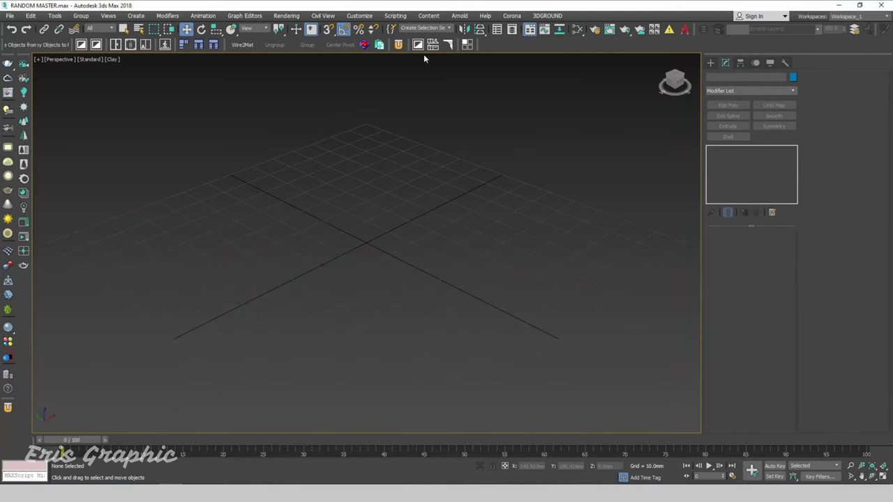
# Run the Random Master MZP from the scripts folder and dismiss the installation complete message
pyautogui.click(395, 16)
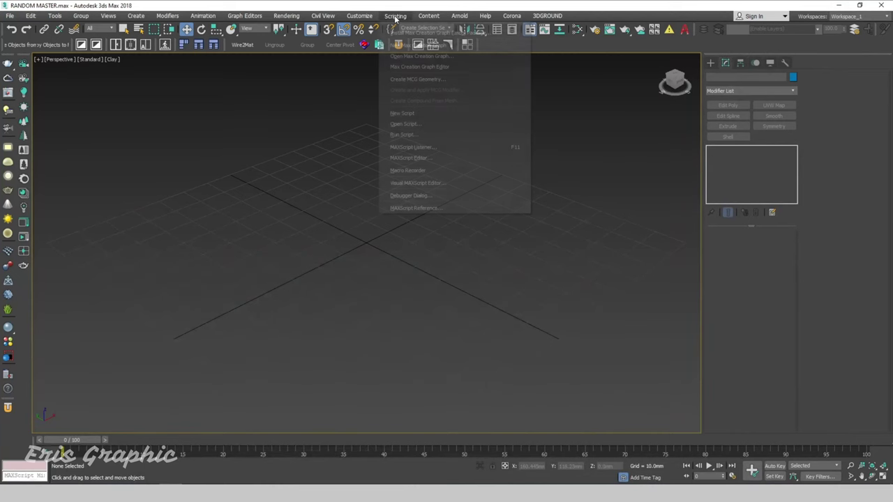
pyautogui.click(414, 136)
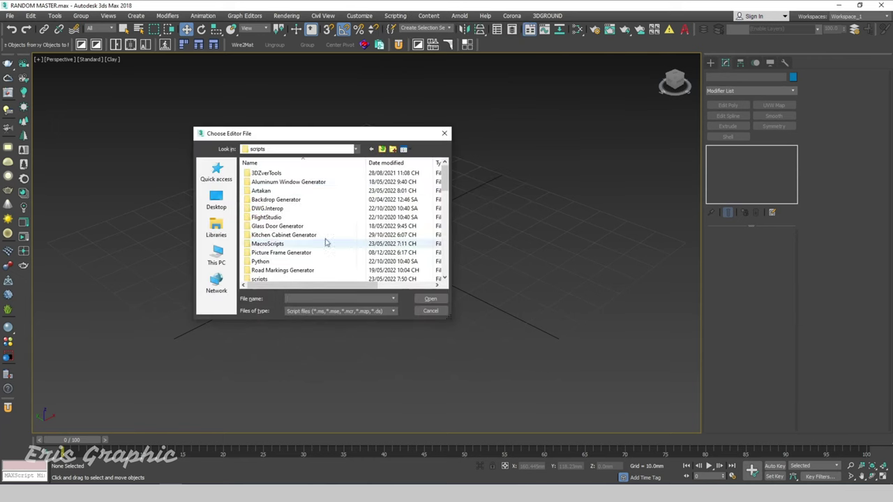
pyautogui.click(280, 246)
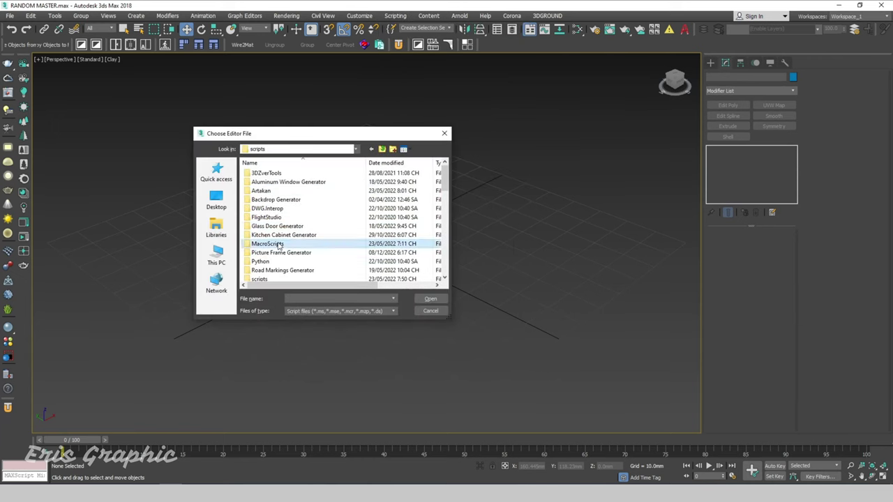
pyautogui.scroll(-5, 299, 251)
pyautogui.click(270, 191)
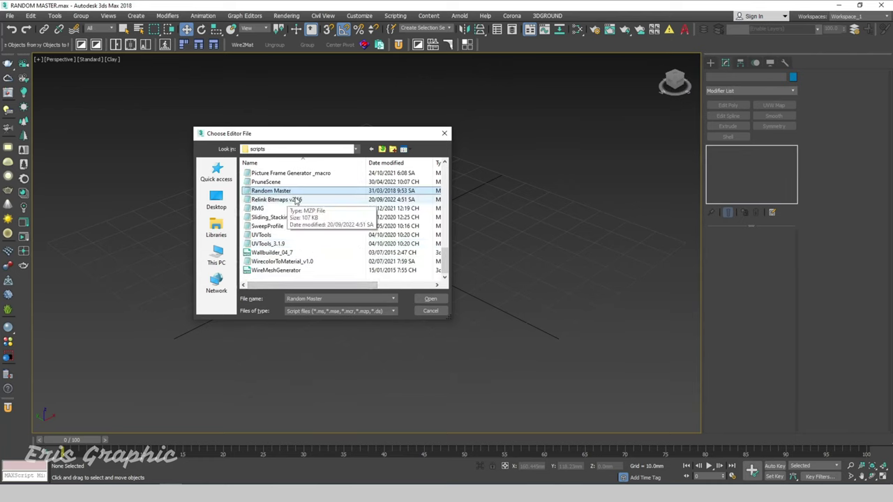
pyautogui.click(431, 298)
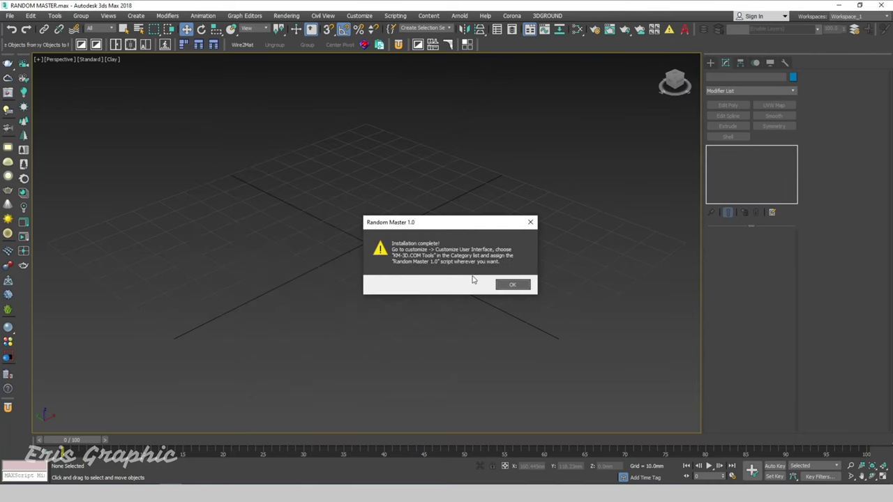
pyautogui.click(511, 283)
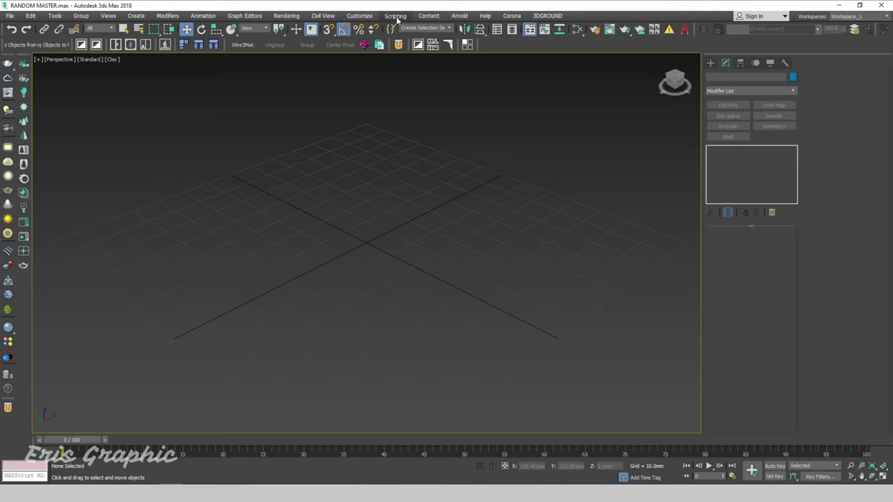
pyautogui.click(359, 15)
pyautogui.click(373, 32)
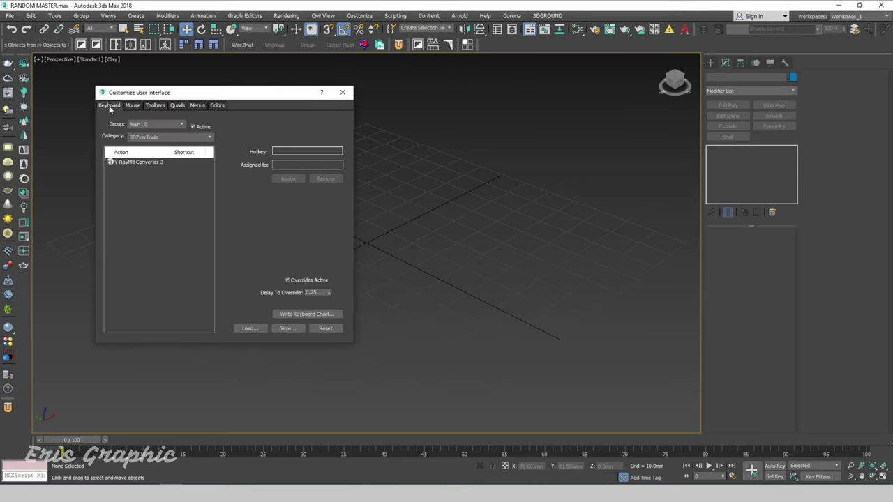
# Create a new empty toolbar named 'random' in Customize User Interface
pyautogui.click(135, 106)
pyautogui.click(155, 106)
pyautogui.moveTo(169, 92); pyautogui.dragTo(202, 72)
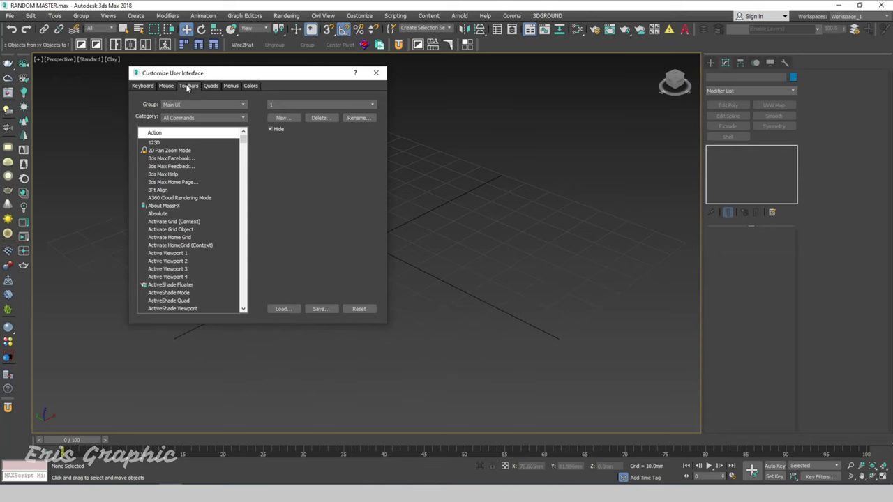
pyautogui.click(241, 118)
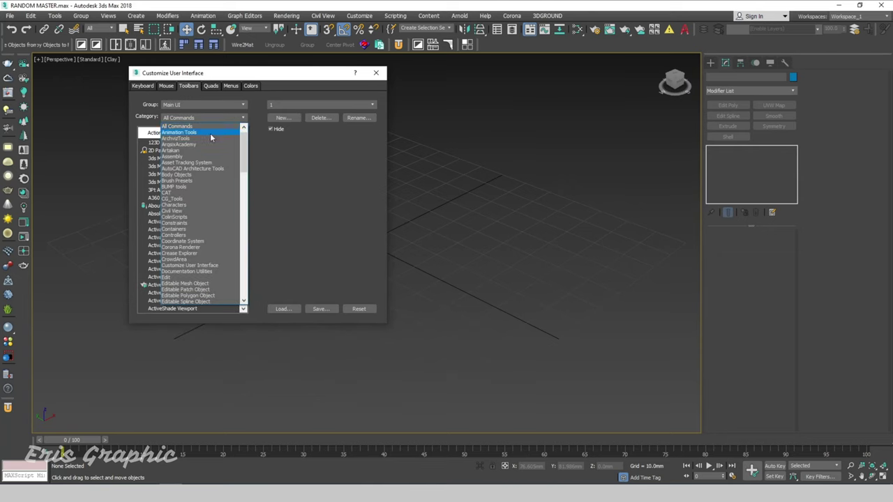
pyautogui.click(326, 150)
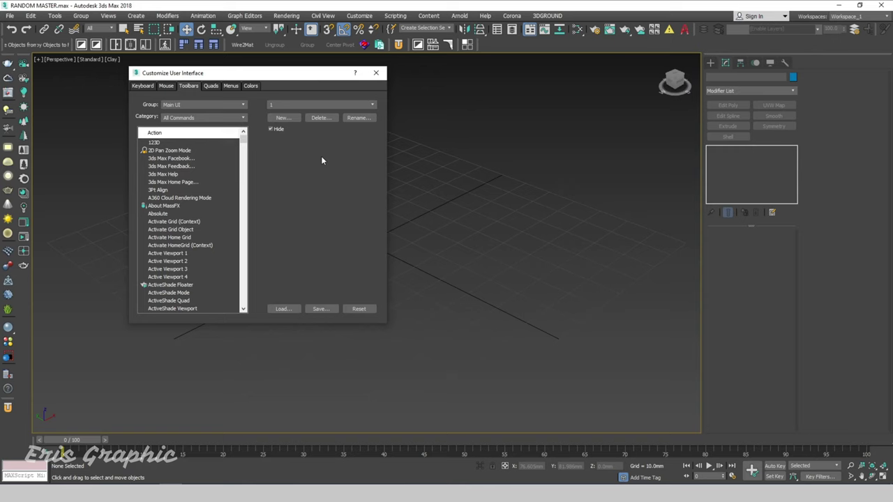
pyautogui.moveTo(258, 72); pyautogui.dragTo(192, 85)
pyautogui.click(225, 133)
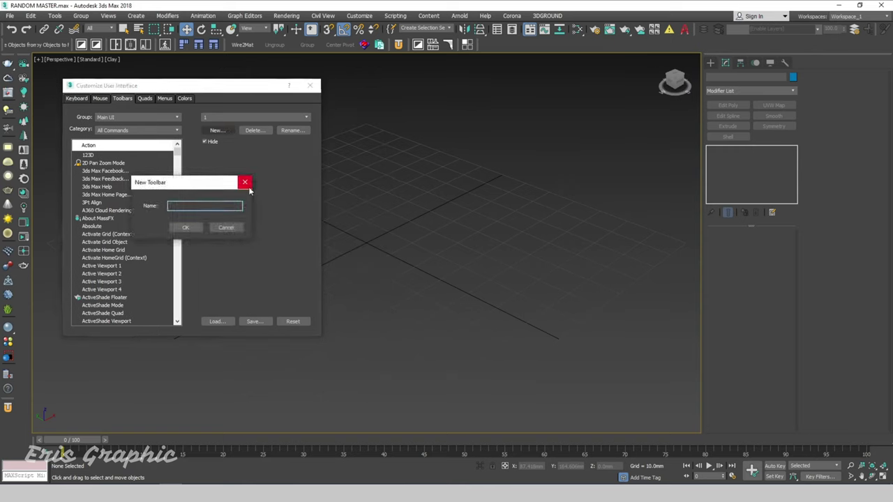
pyautogui.write('random')
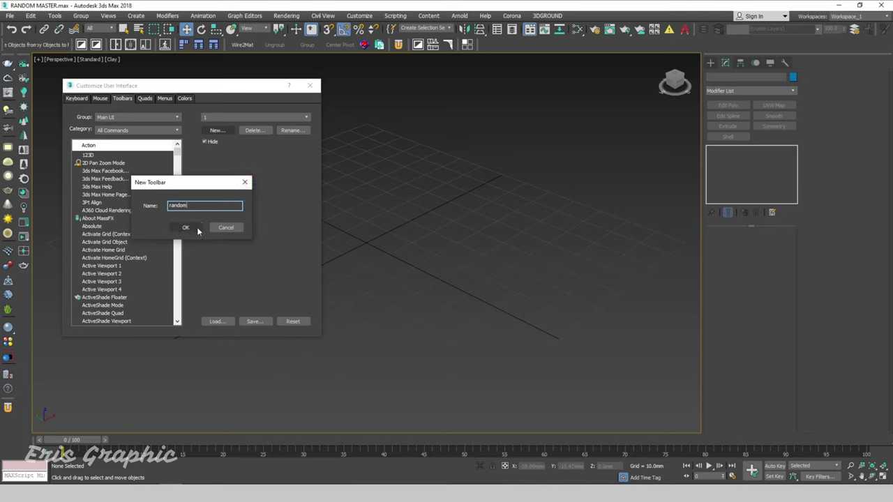
pyautogui.click(187, 228)
pyautogui.moveTo(217, 221); pyautogui.dragTo(400, 123)
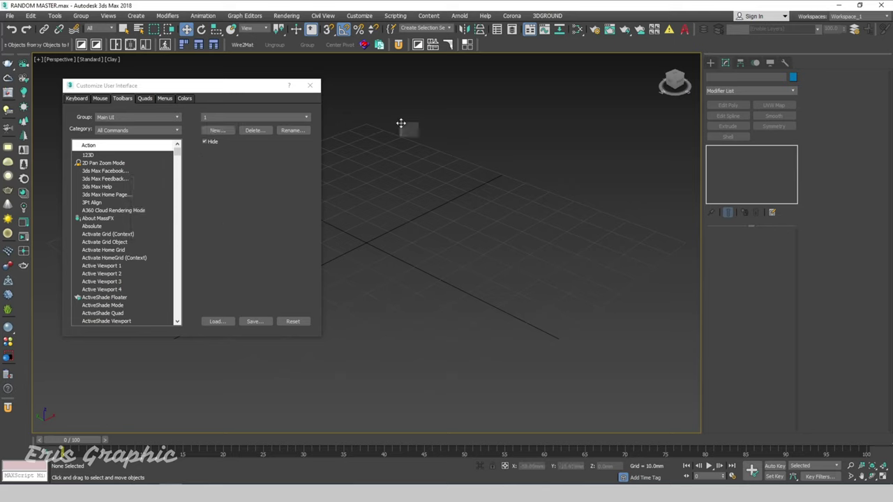
# Add the Random Master 1.0 action to the random toolbar and dock it
pyautogui.click(103, 180)
pyautogui.press('r')
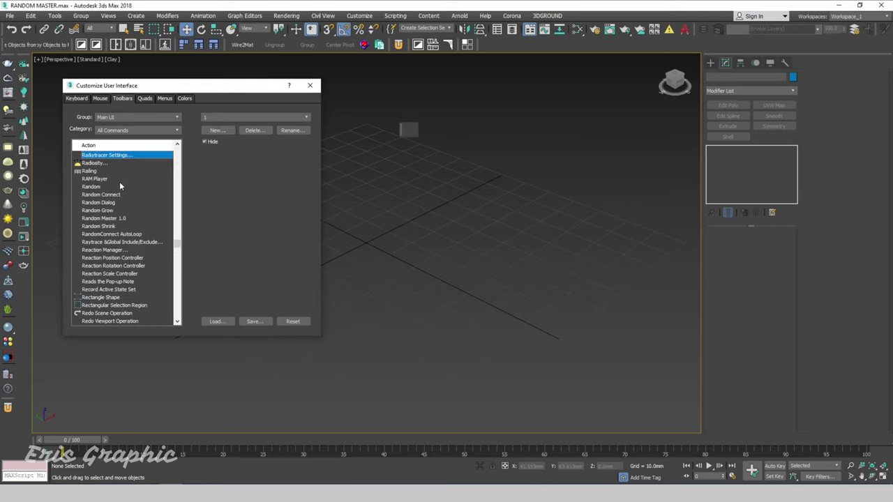
pyautogui.click(102, 219)
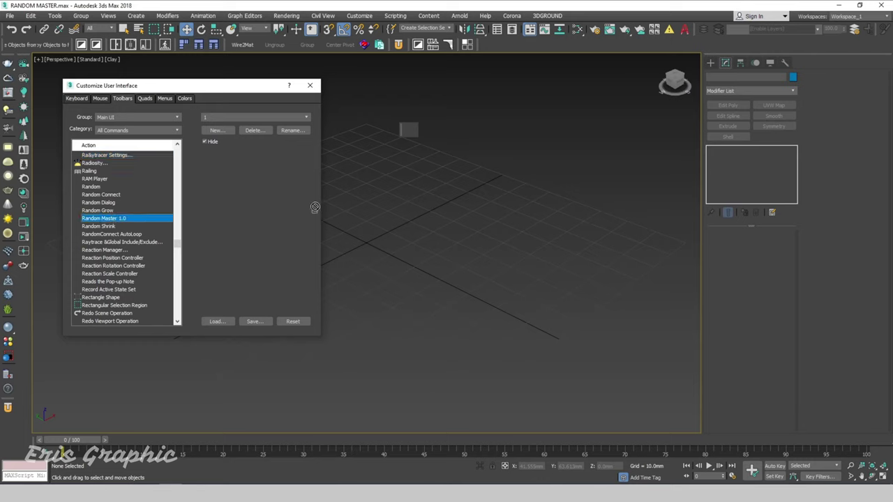
pyautogui.moveTo(101, 222)
pyautogui.mouseDown()
pyautogui.moveTo(411, 131)
pyautogui.moveTo(484, 44)
pyautogui.mouseUp()
pyautogui.click(310, 85)
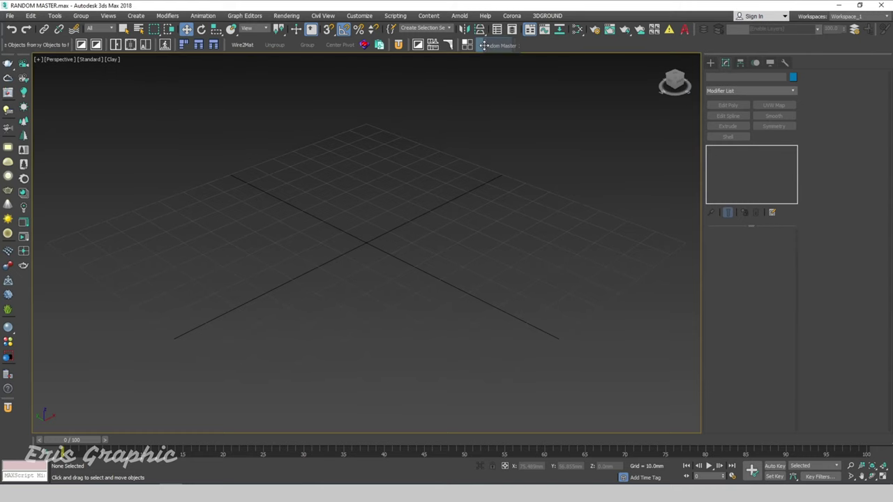
# Launch Random Master from its toolbar button and enlarge its panel to show Material
pyautogui.click(494, 45)
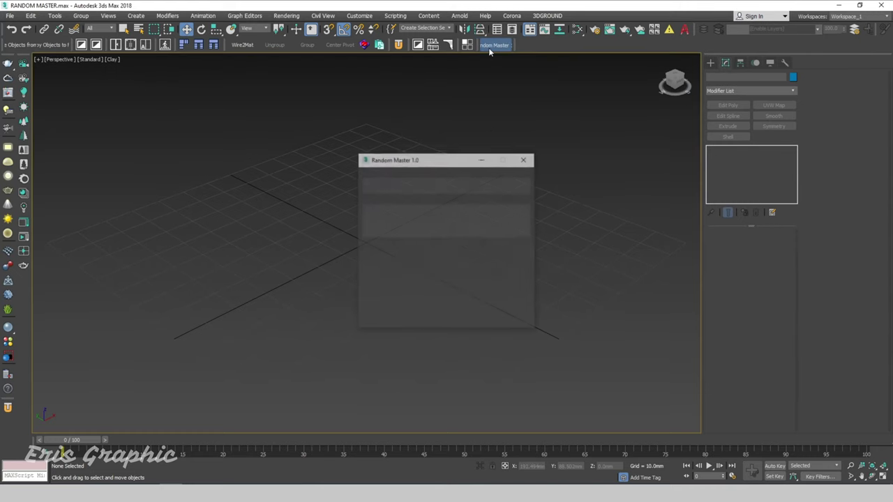
pyautogui.moveTo(418, 159); pyautogui.dragTo(471, 107)
pyautogui.moveTo(495, 277); pyautogui.dragTo(505, 317)
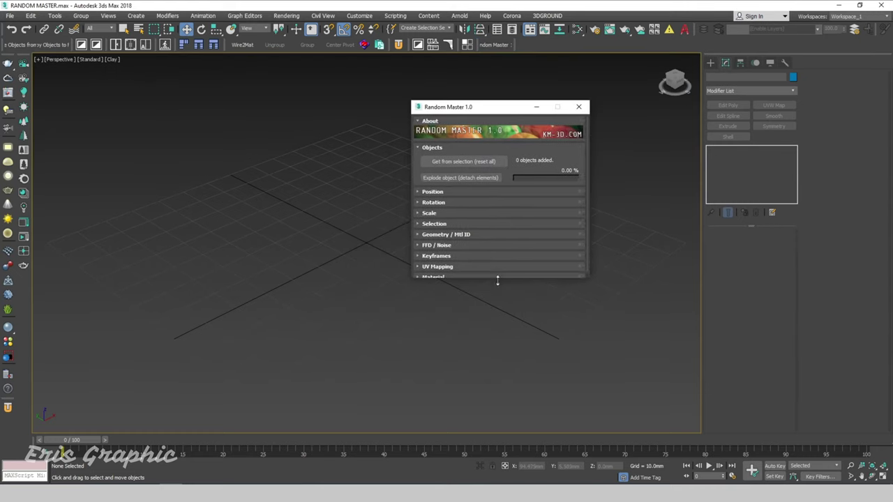
pyautogui.moveTo(498, 107); pyautogui.dragTo(525, 99)
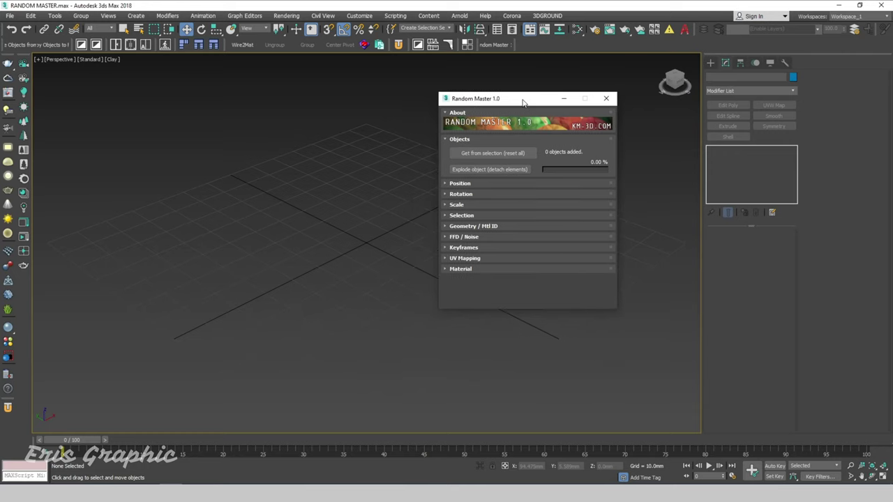